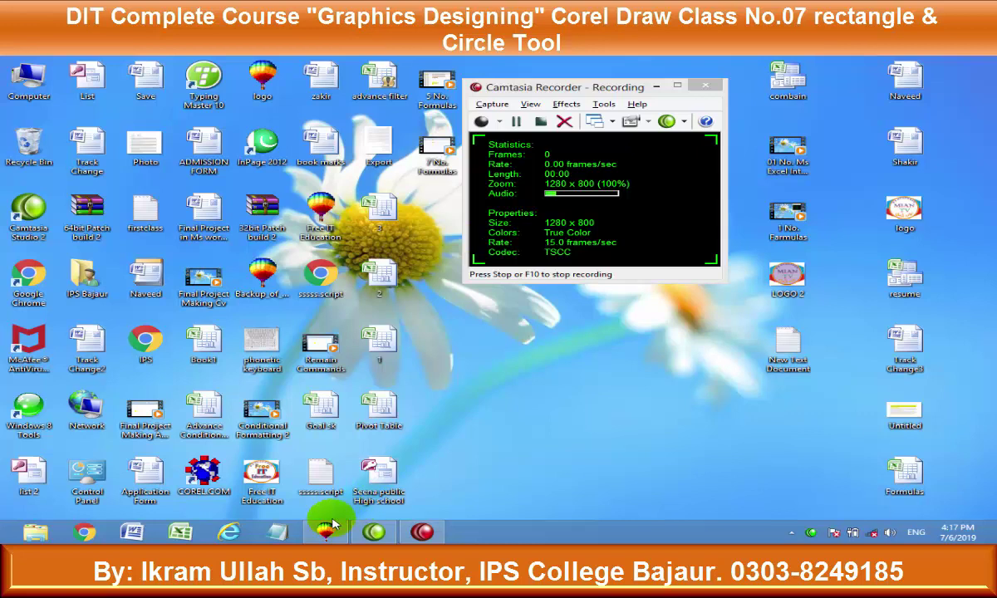
# Restore the CorelDRAW 9 window showing the blank Graphic1 page
pyautogui.click(327, 532)
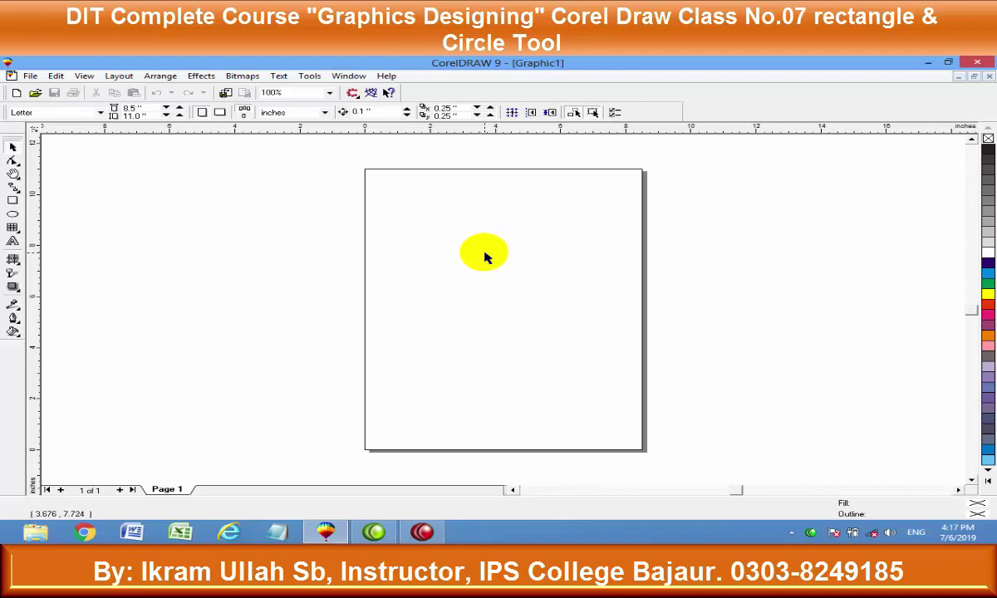
pyautogui.press('F6')
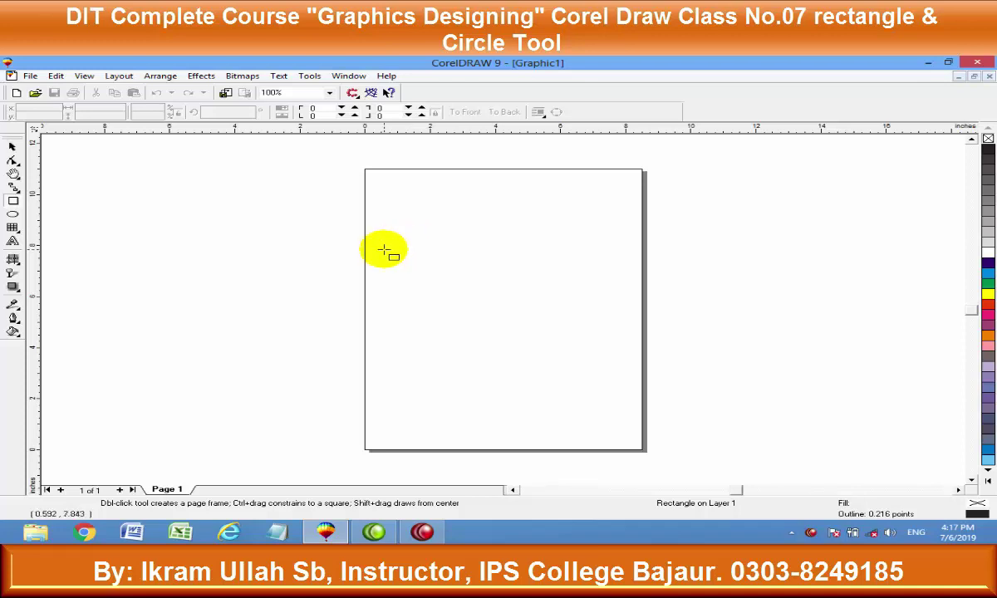
pyautogui.moveTo(323, 232); pyautogui.dragTo(684, 364)
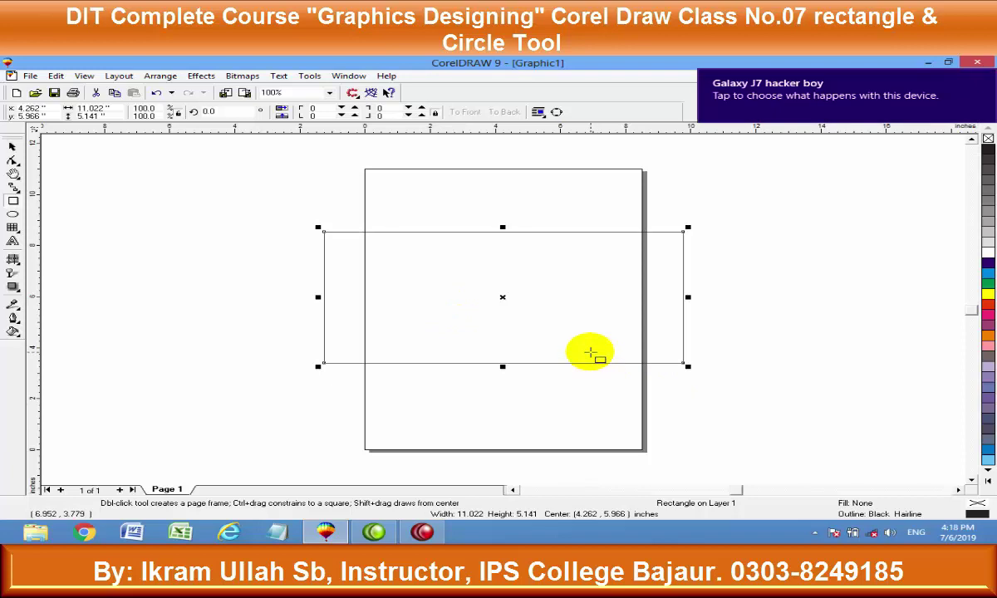
pyautogui.press('space')
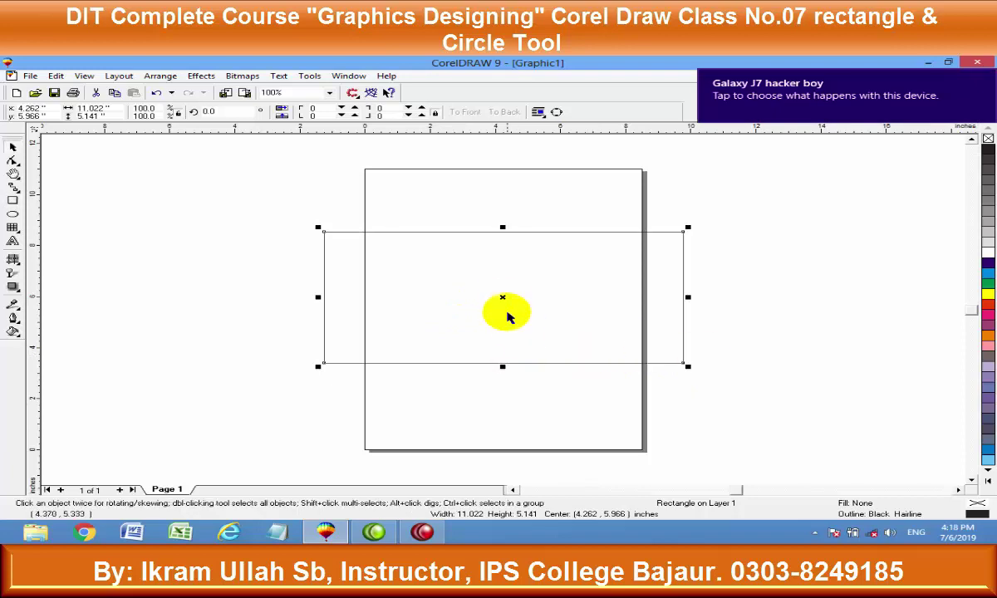
pyautogui.moveTo(503, 297); pyautogui.dragTo(424, 272)
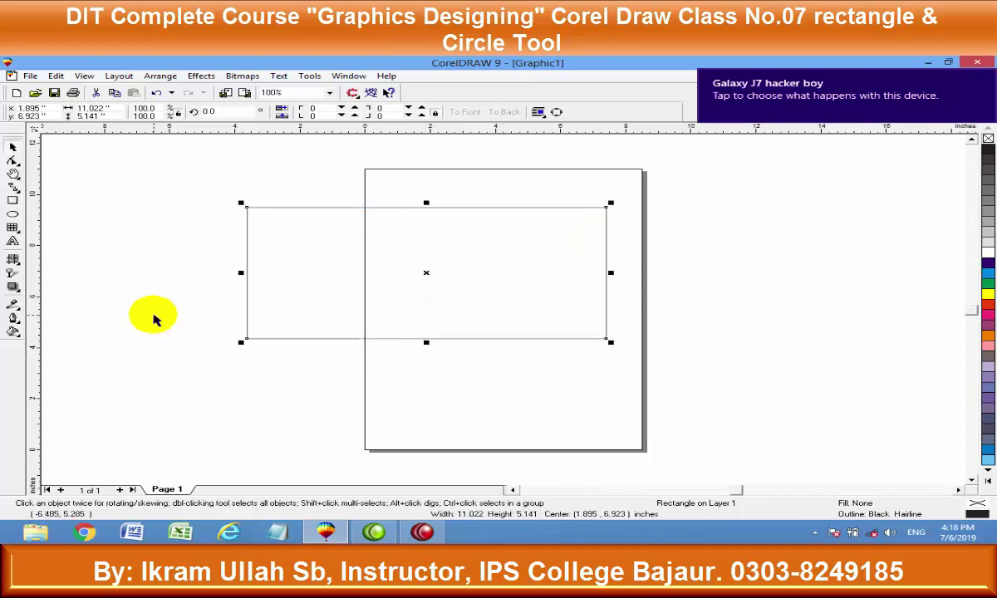
pyautogui.click(13, 201)
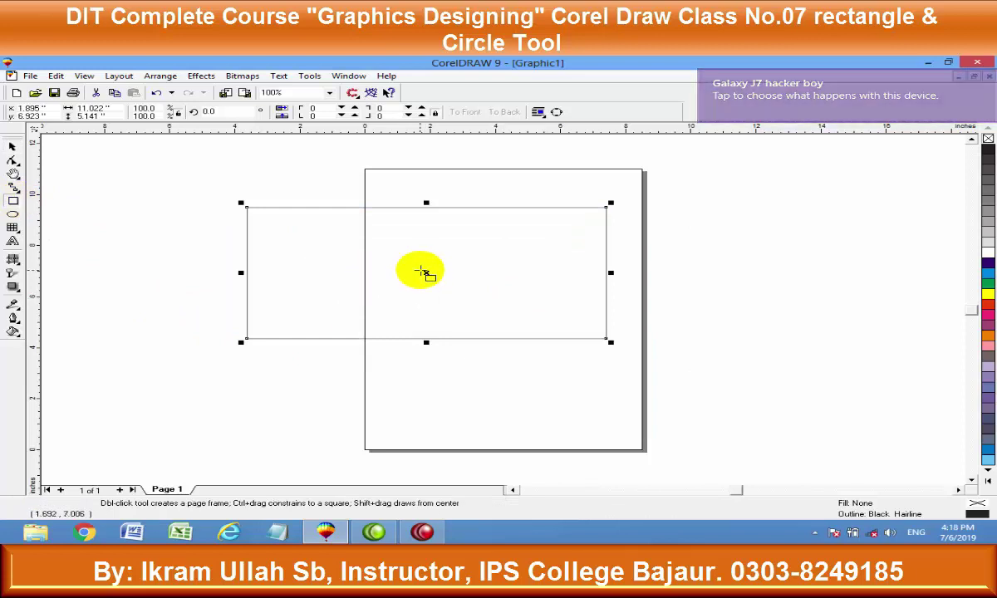
pyautogui.click(424, 273)
pyautogui.press('Delete')
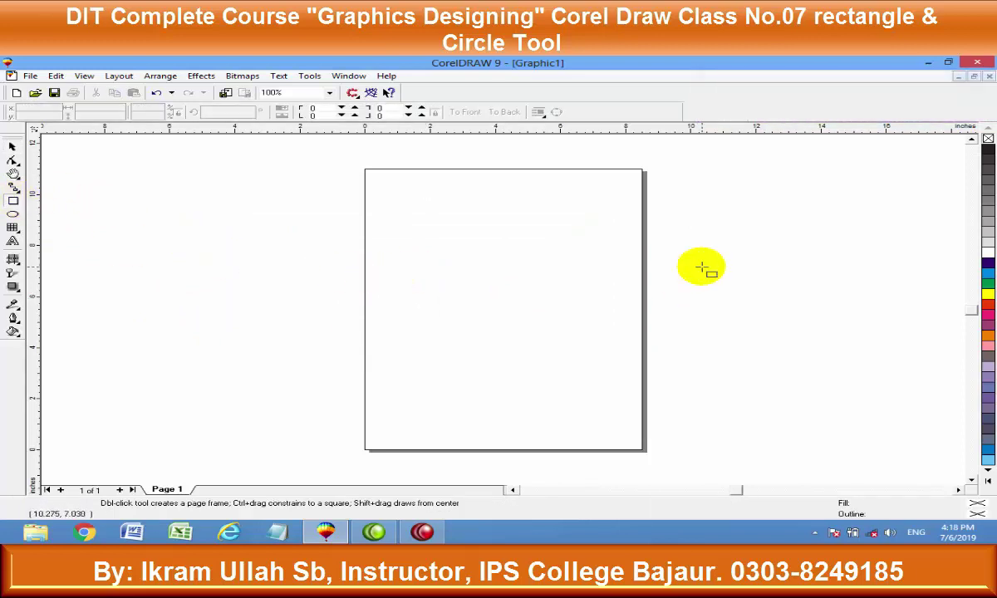
# Draw a rectangle and size it to exactly 4.0 × 4.0 inches
pyautogui.moveTo(277, 213)
pyautogui.mouseDown()
pyautogui.moveTo(592, 344)
pyautogui.moveTo(548, 332)
pyautogui.moveTo(490, 336)
pyautogui.moveTo(771, 301)
pyautogui.moveTo(768, 252)
pyautogui.moveTo(652, 335)
pyautogui.moveTo(490, 291)
pyautogui.moveTo(590, 338)
pyautogui.moveTo(494, 305)
pyautogui.moveTo(546, 326)
pyautogui.moveTo(520, 315)
pyautogui.mouseUp()
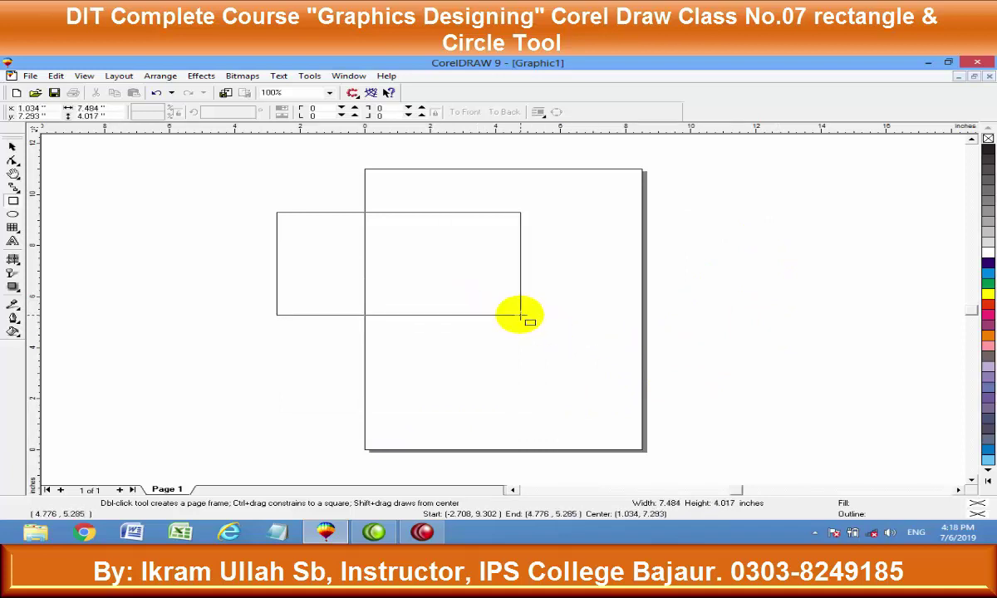
pyautogui.moveTo(521, 316)
pyautogui.mouseDown()
pyautogui.moveTo(537, 315)
pyautogui.moveTo(511, 365)
pyautogui.moveTo(497, 335)
pyautogui.moveTo(508, 372)
pyautogui.mouseUp()
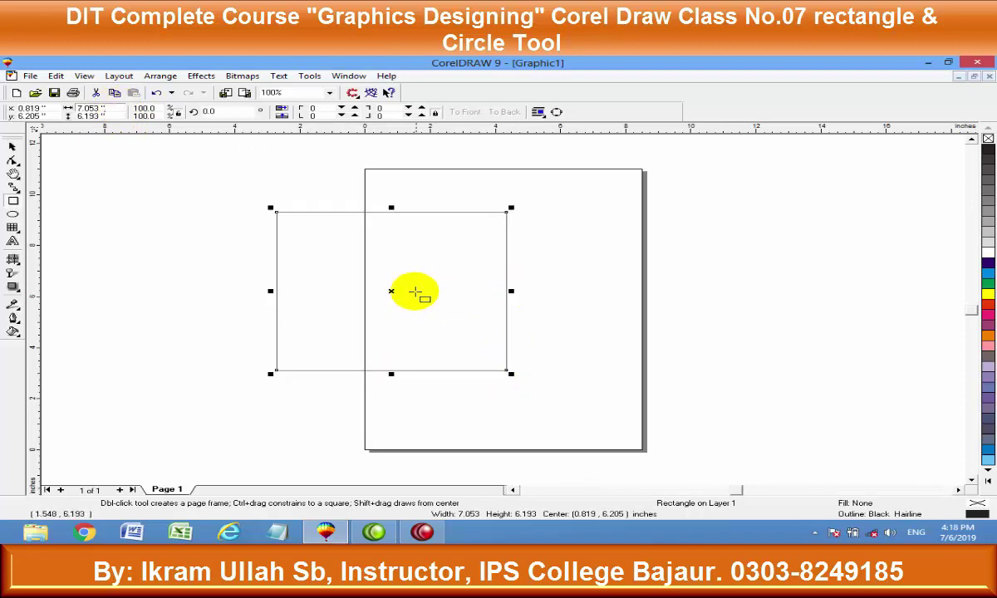
pyautogui.doubleClick(90, 108)
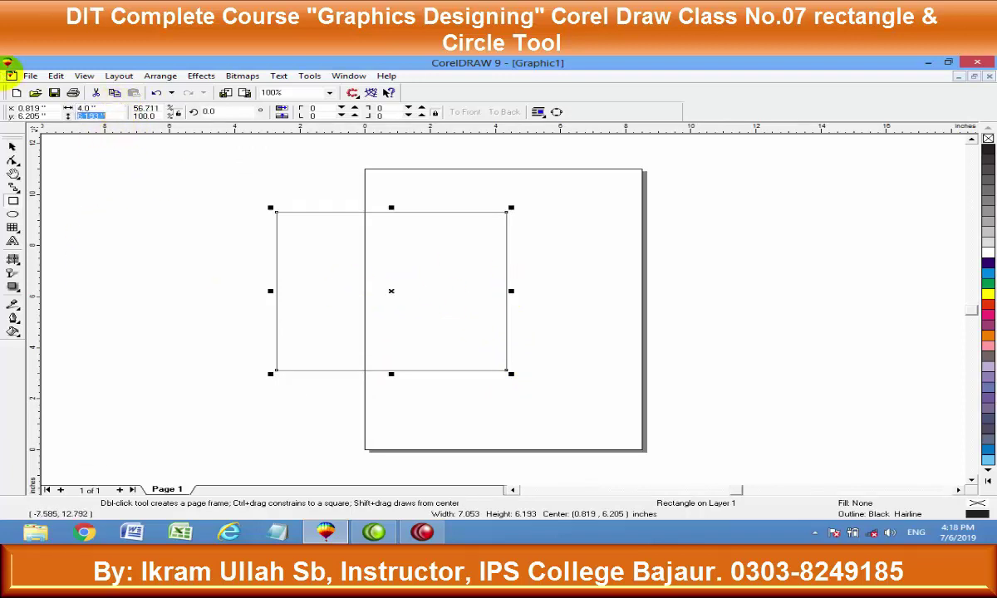
pyautogui.write('4')
pyautogui.press('Return')
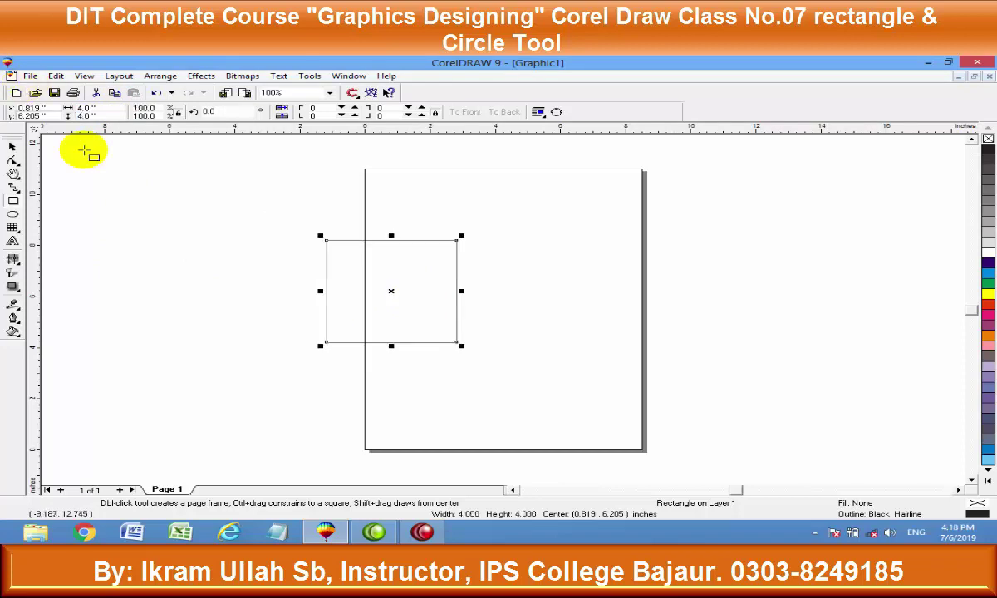
# Widen the square into a 10 × 4 inch bar and move it near the page top
pyautogui.moveTo(390, 292); pyautogui.dragTo(465, 253)
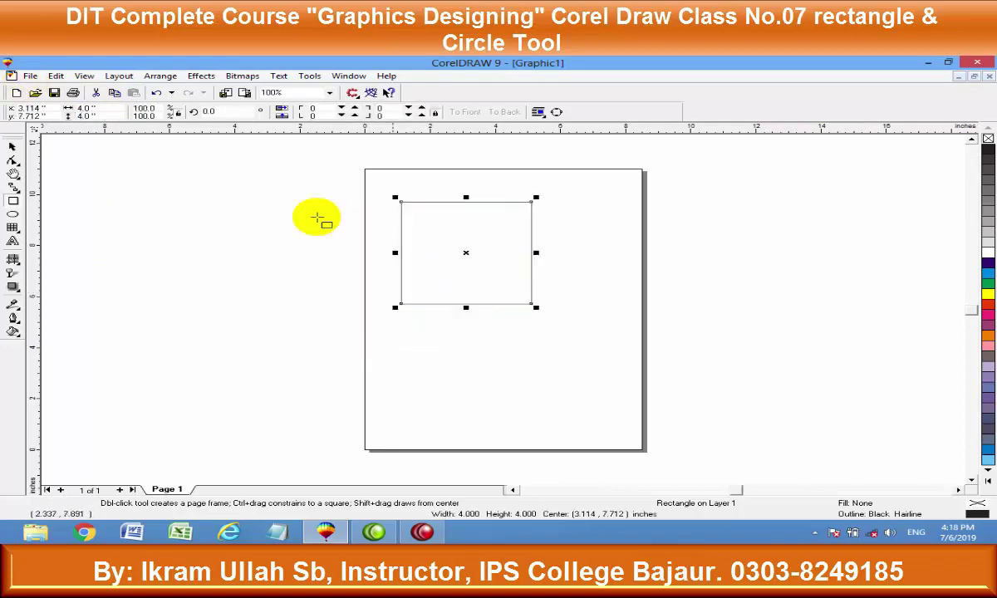
pyautogui.doubleClick(98, 108)
pyautogui.write('10')
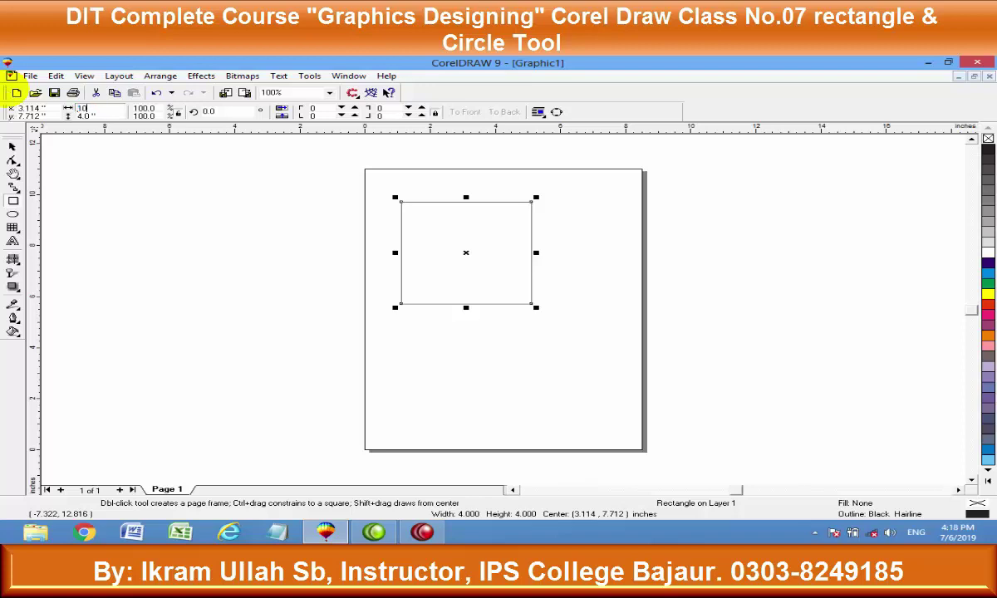
pyautogui.press('Tab')
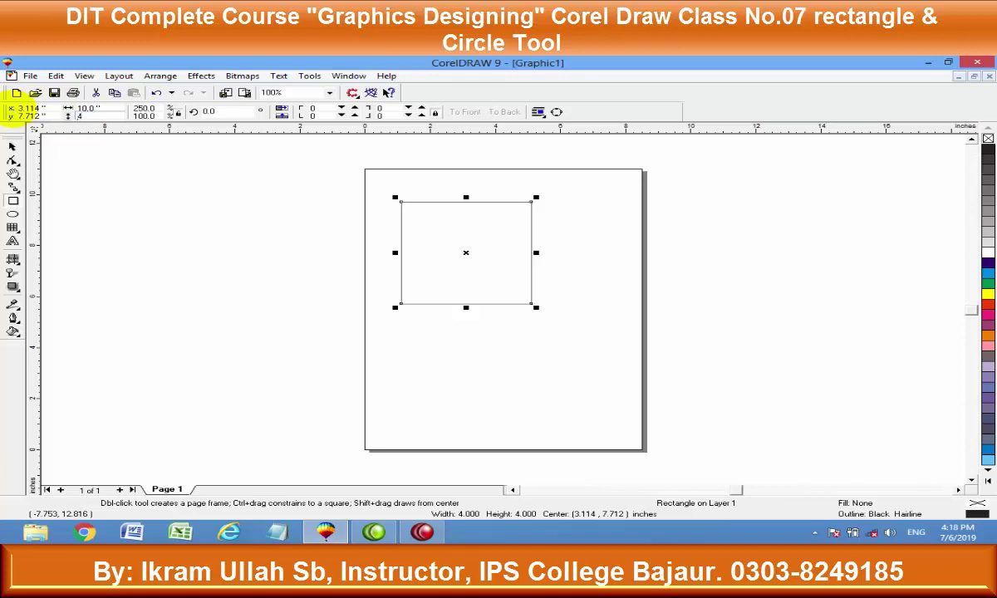
pyautogui.press('Return')
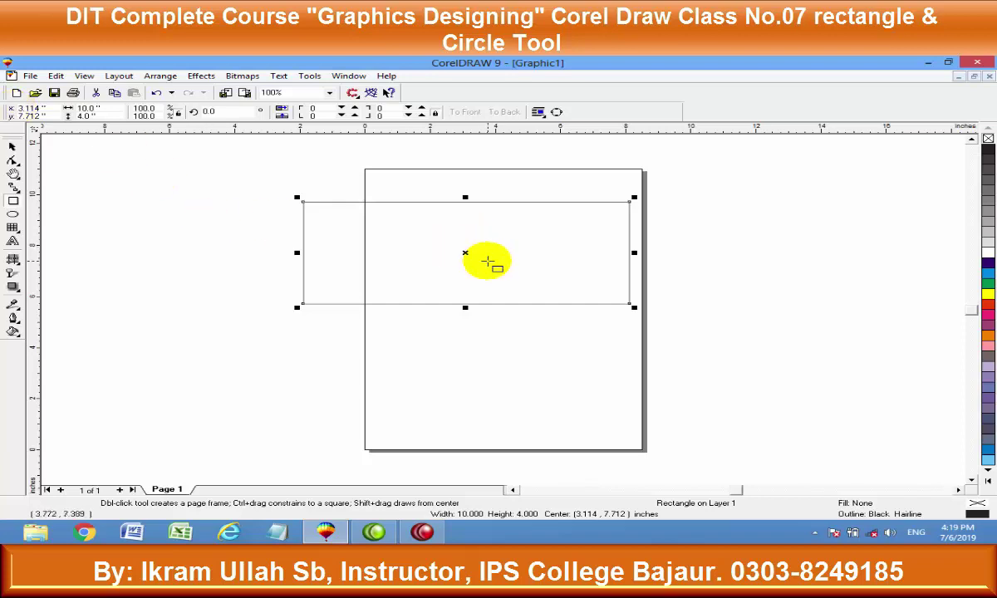
pyautogui.moveTo(467, 254); pyautogui.dragTo(495, 238)
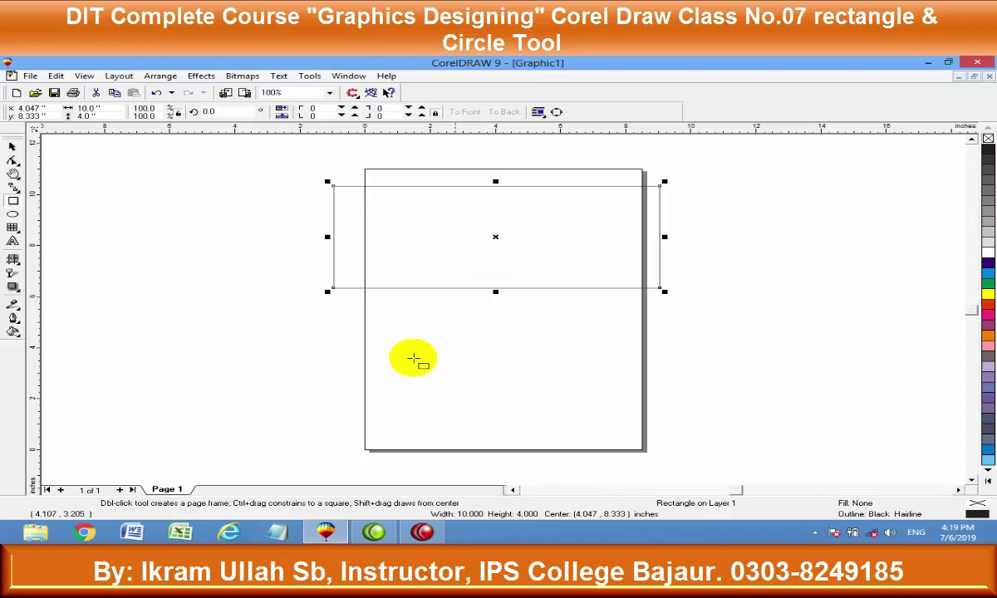
pyautogui.click(12, 147)
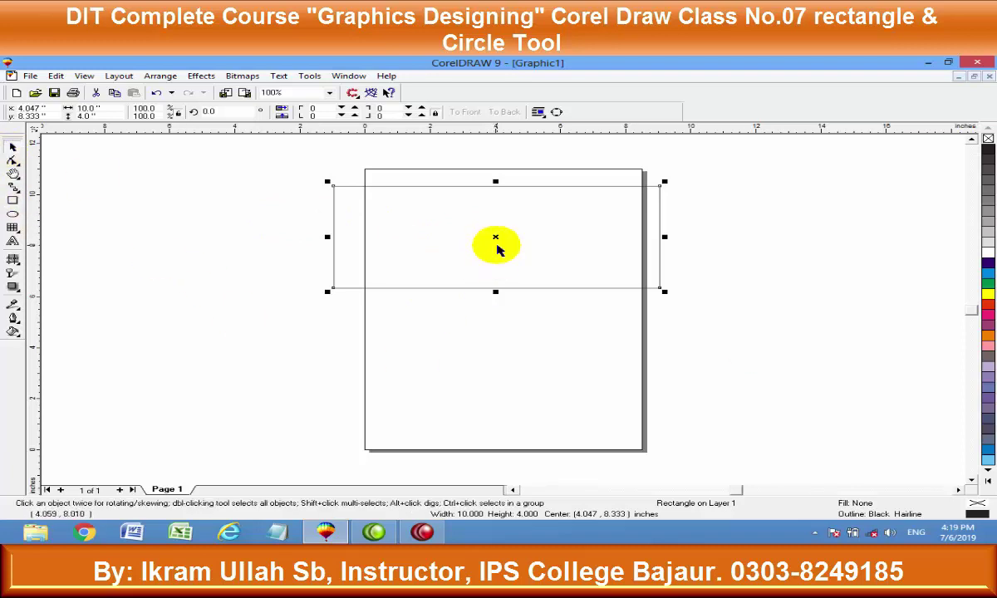
# Move the 10 × 4 bar right so it overhangs the page's right edge
pyautogui.click(496, 240)
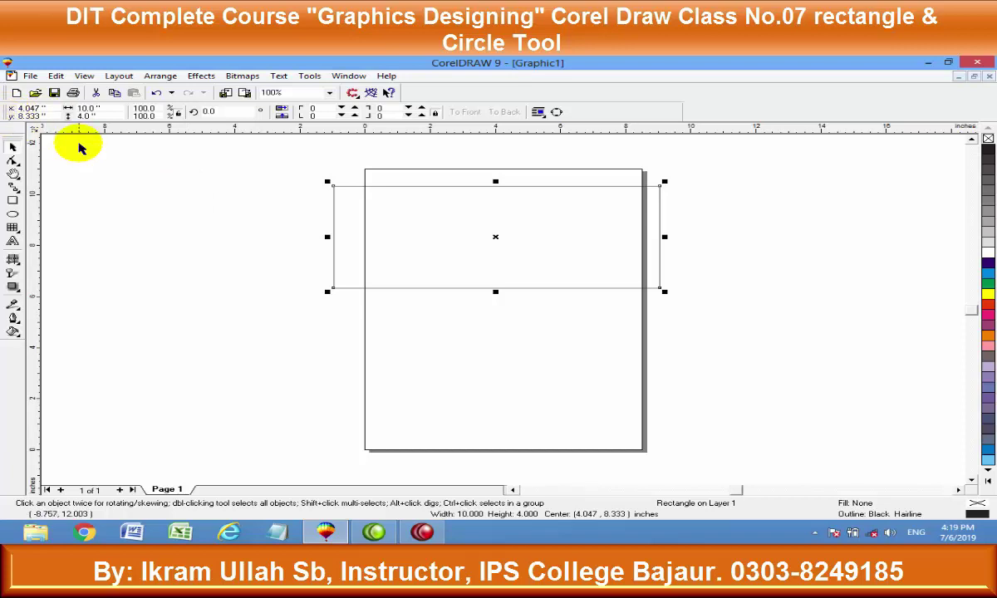
pyautogui.doubleClick(29, 109)
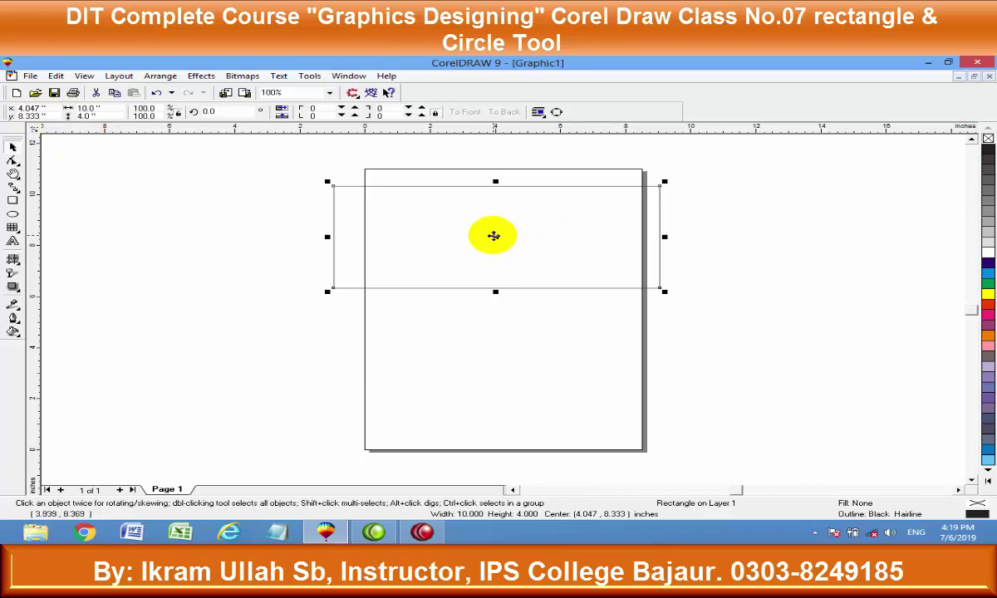
pyautogui.moveTo(494, 236); pyautogui.dragTo(763, 224)
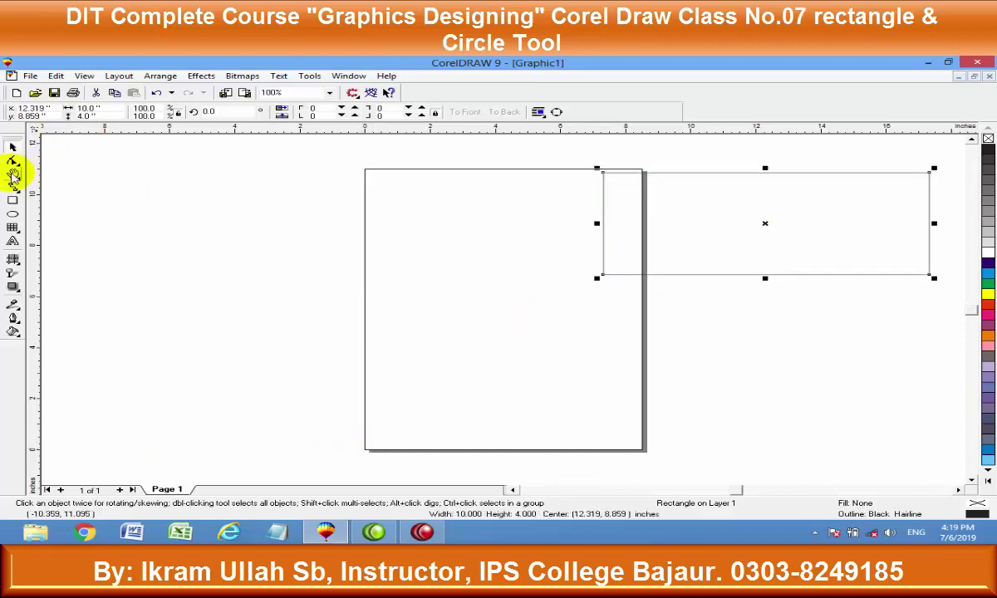
pyautogui.click(13, 175)
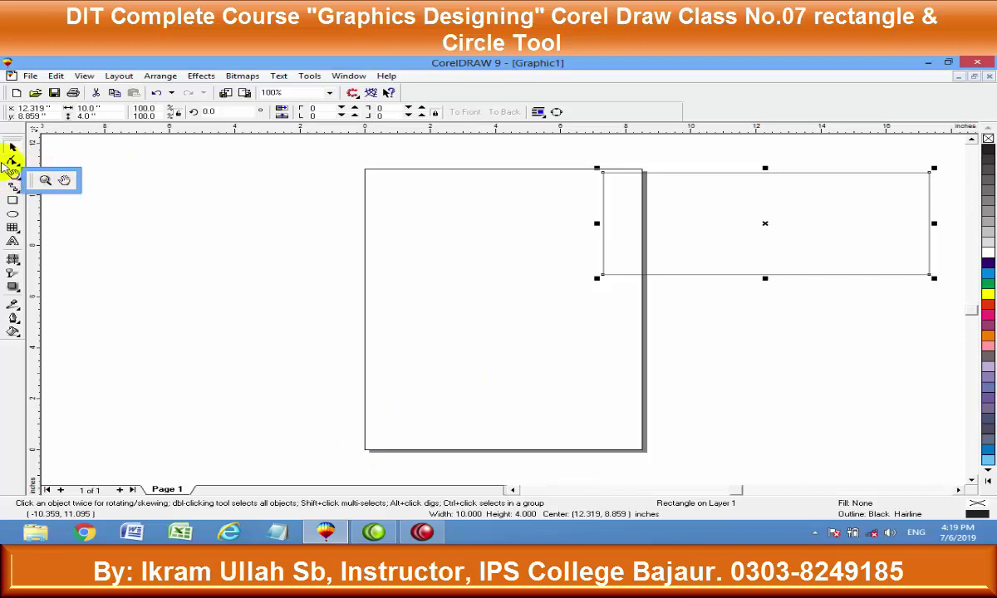
pyautogui.click(15, 177)
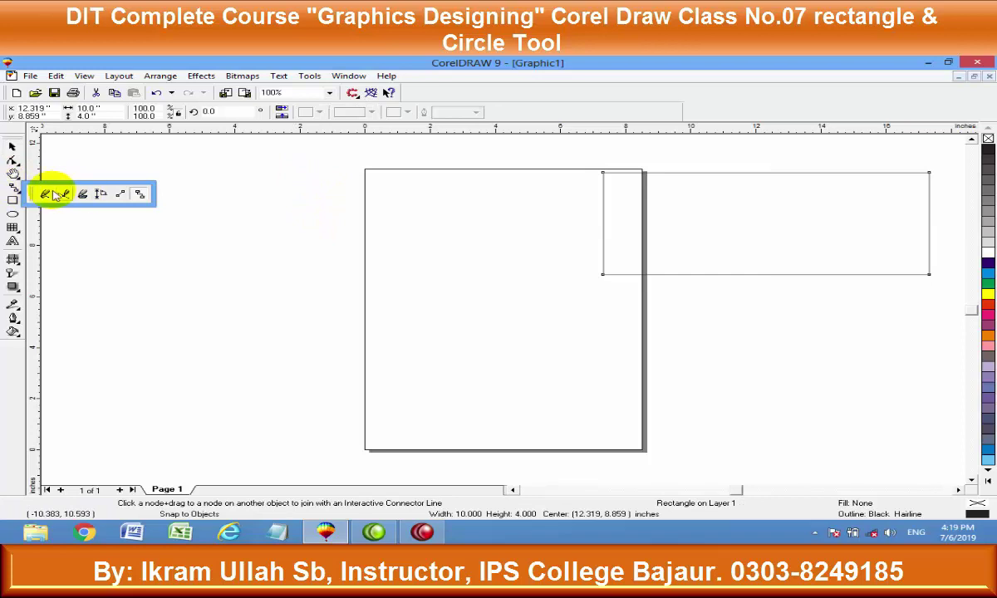
# Draw a straight horizontal line along the page's bottom edge
pyautogui.click(43, 181)
pyautogui.moveTo(139, 457); pyautogui.dragTo(726, 457)
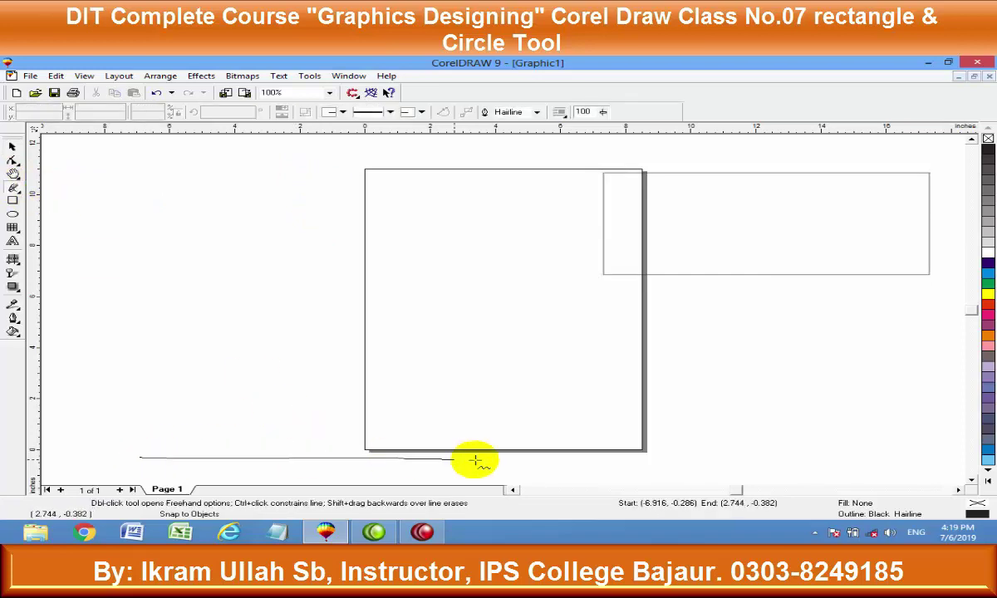
pyautogui.press('Delete')
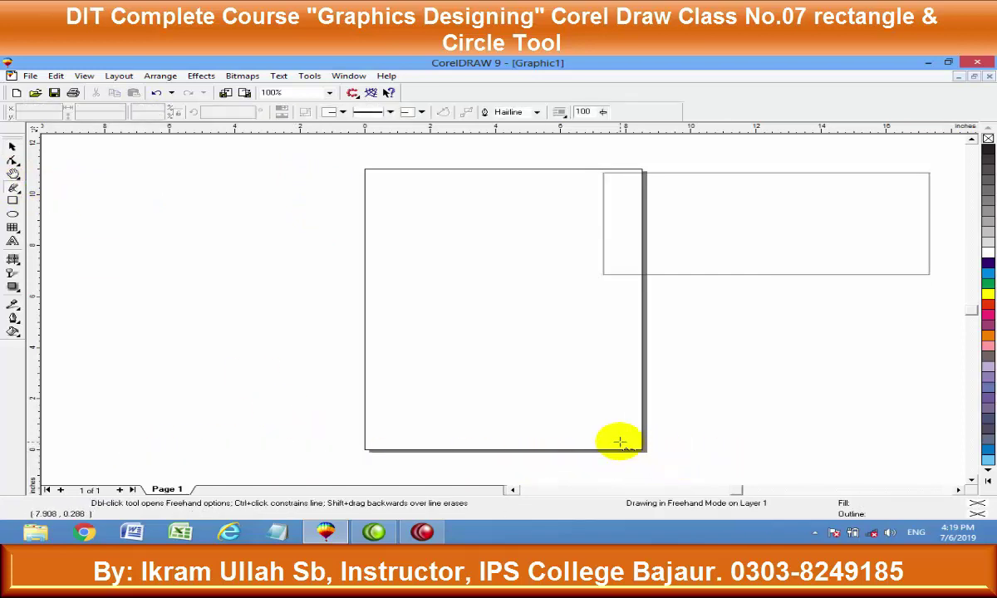
pyautogui.click(121, 445)
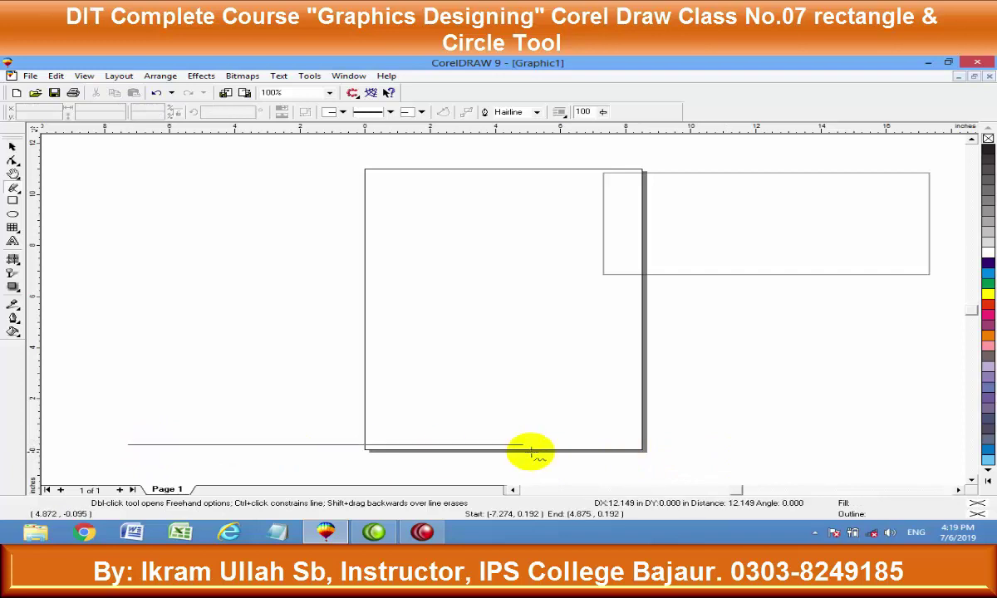
pyautogui.click(753, 445)
pyautogui.moveTo(437, 445); pyautogui.dragTo(433, 448)
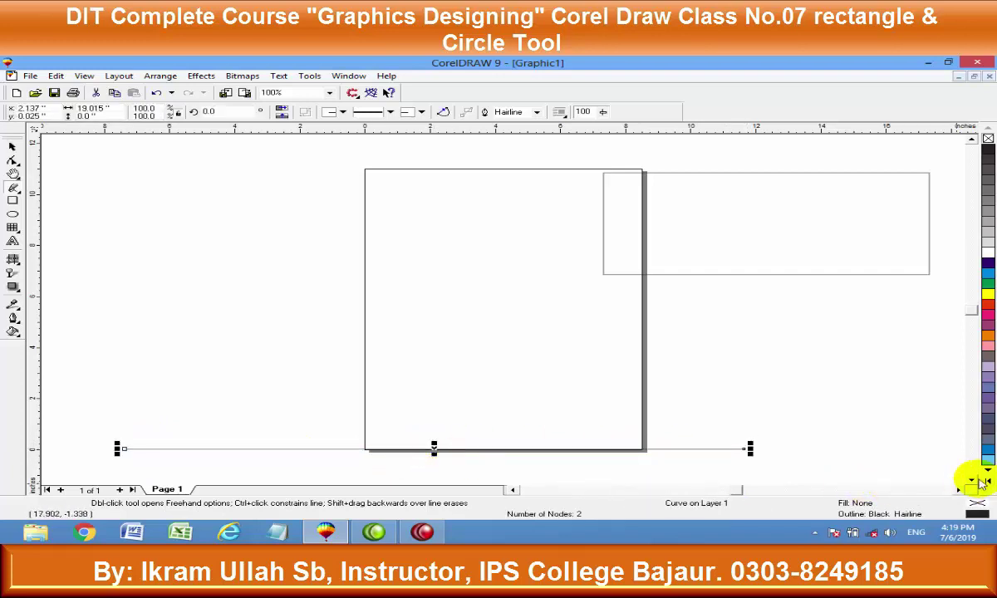
pyautogui.click(971, 480)
# Draw a vertical line and move it onto the page's left edge
pyautogui.click(356, 157)
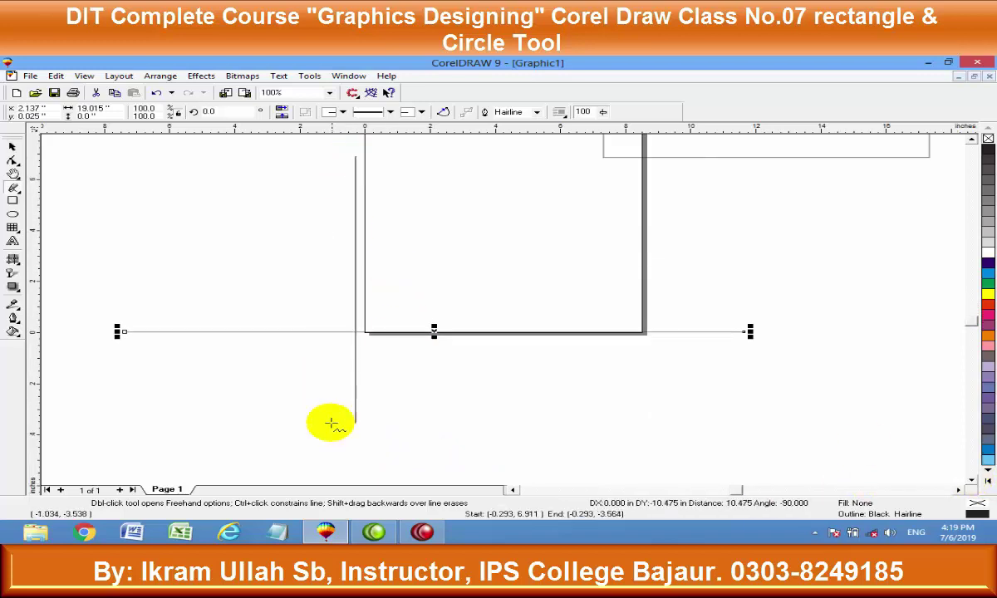
pyautogui.click(354, 502)
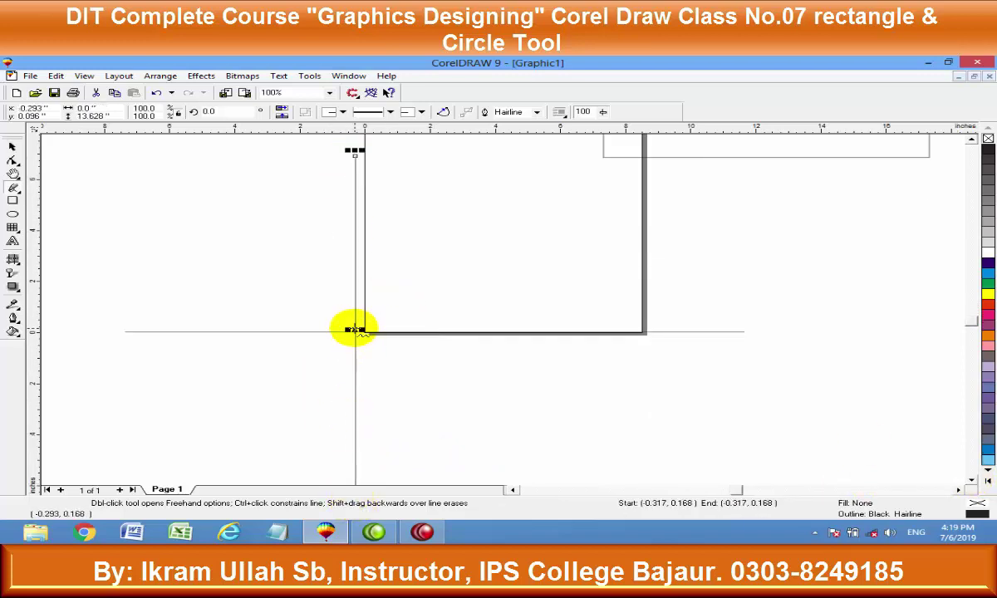
pyautogui.doubleClick(354, 330)
pyautogui.press('space')
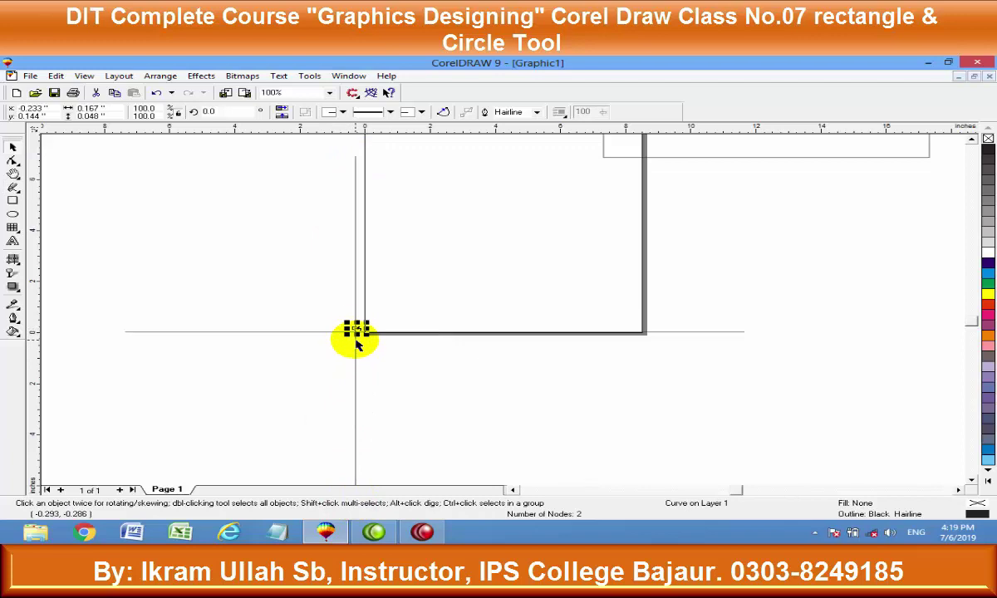
pyautogui.click(352, 318)
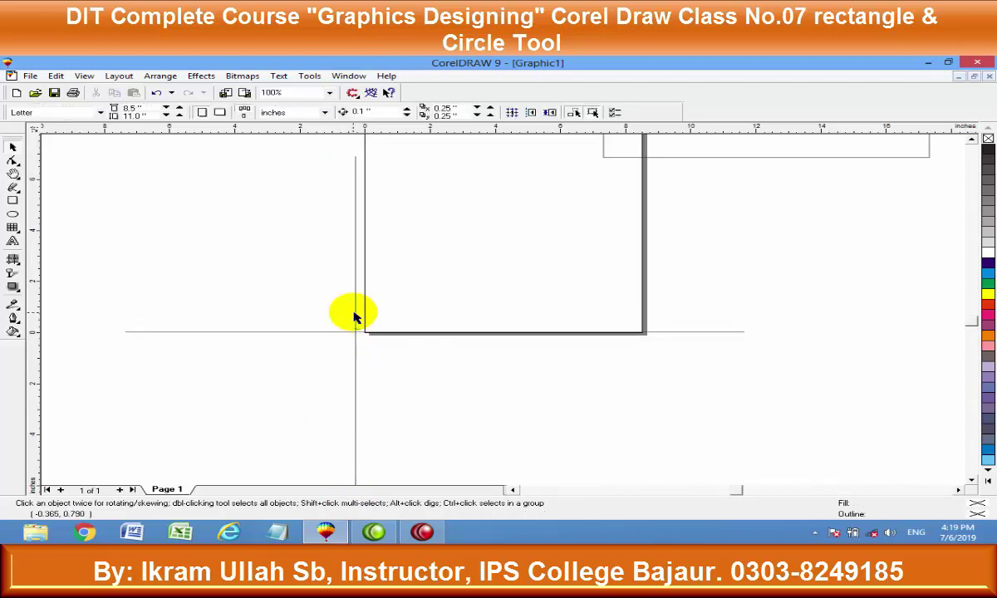
pyautogui.click(355, 318)
pyautogui.press('F10')
pyautogui.press('space')
pyautogui.moveTo(355, 331); pyautogui.dragTo(363, 331)
pyautogui.click(351, 343)
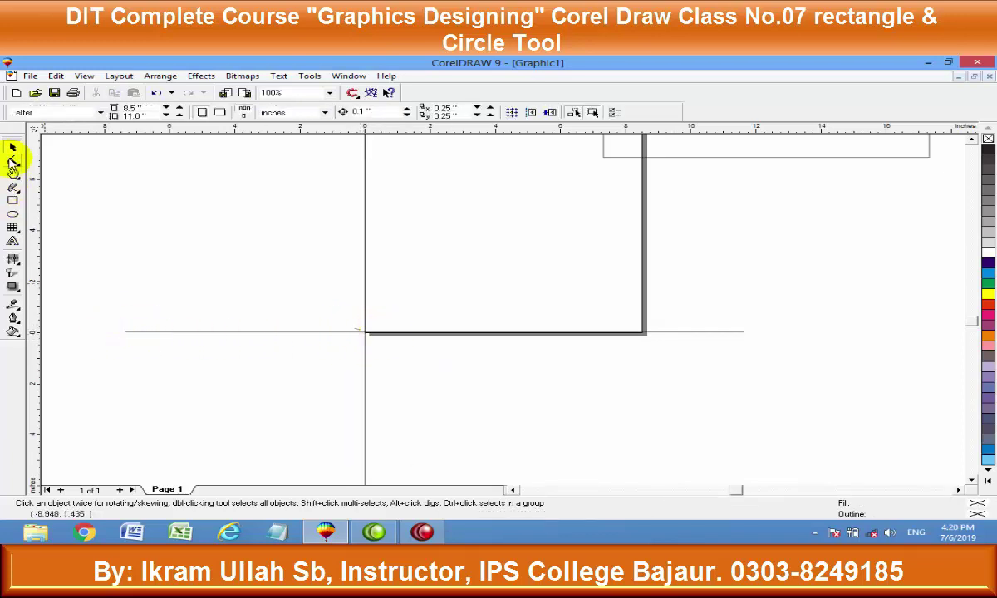
# Sketch an x mark at the horizontal line's left end and an f mark at its right end
pyautogui.click(13, 189)
pyautogui.click(96, 320)
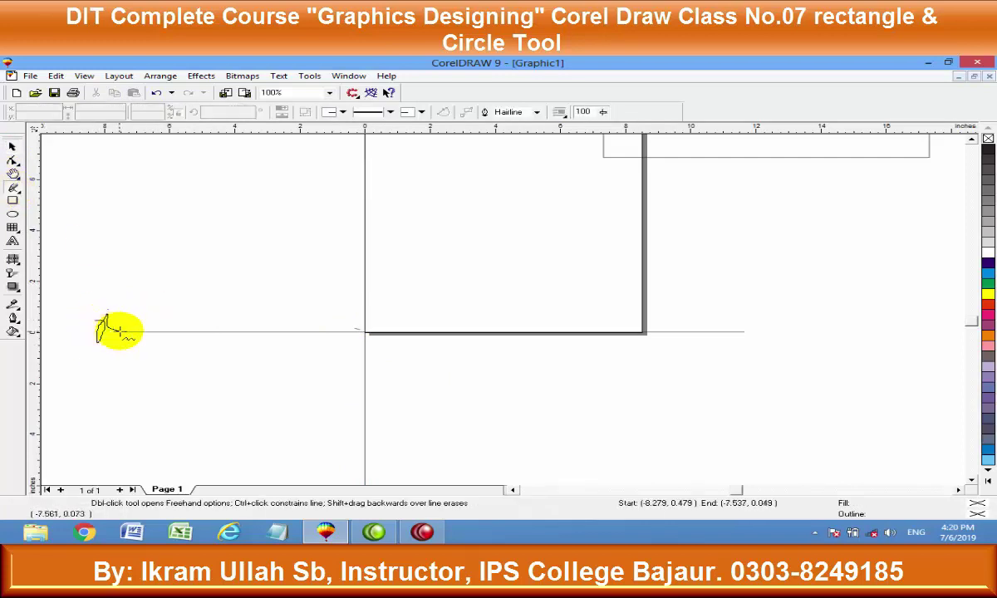
pyautogui.moveTo(97, 329); pyautogui.dragTo(108, 339)
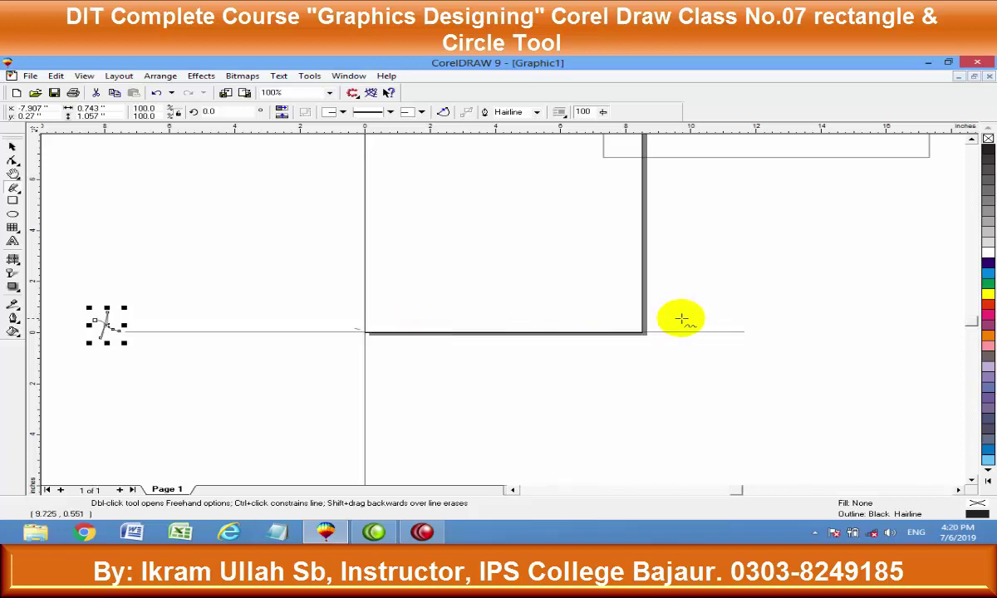
pyautogui.click(739, 312)
pyautogui.moveTo(753, 307); pyautogui.dragTo(764, 318)
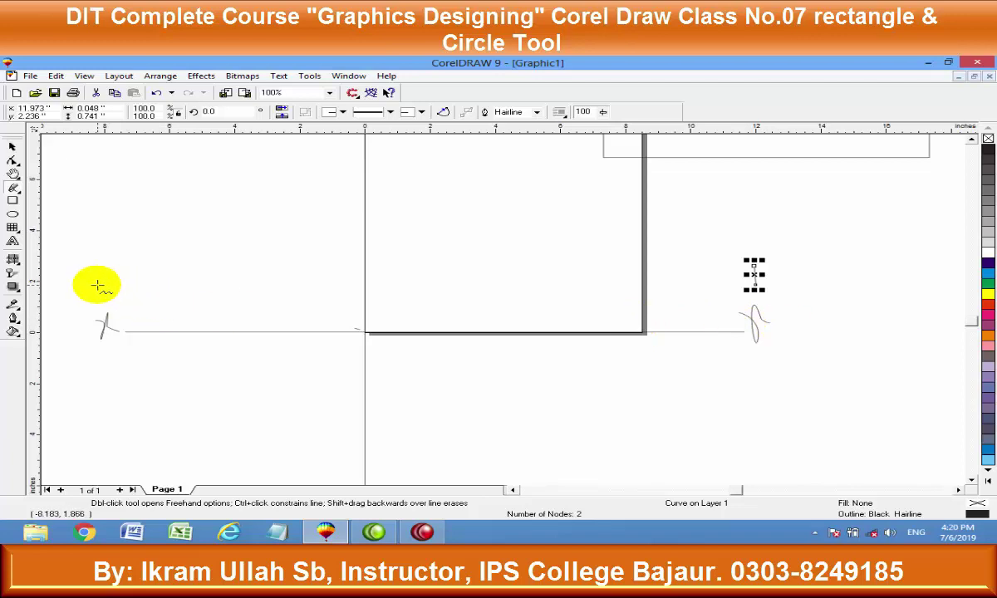
pyautogui.moveTo(97, 284); pyautogui.dragTo(92, 305)
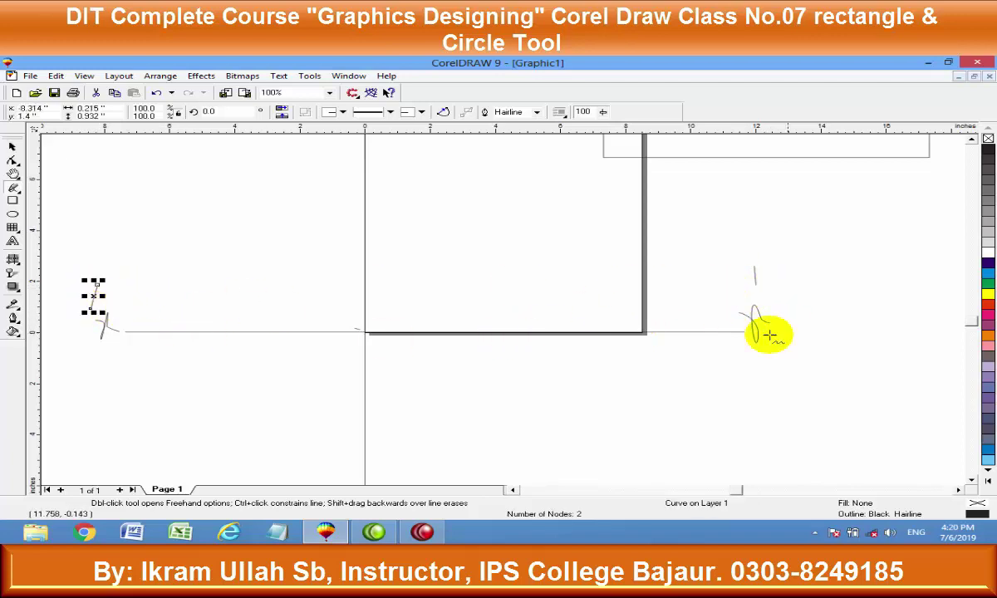
pyautogui.press('space')
pyautogui.click(753, 282)
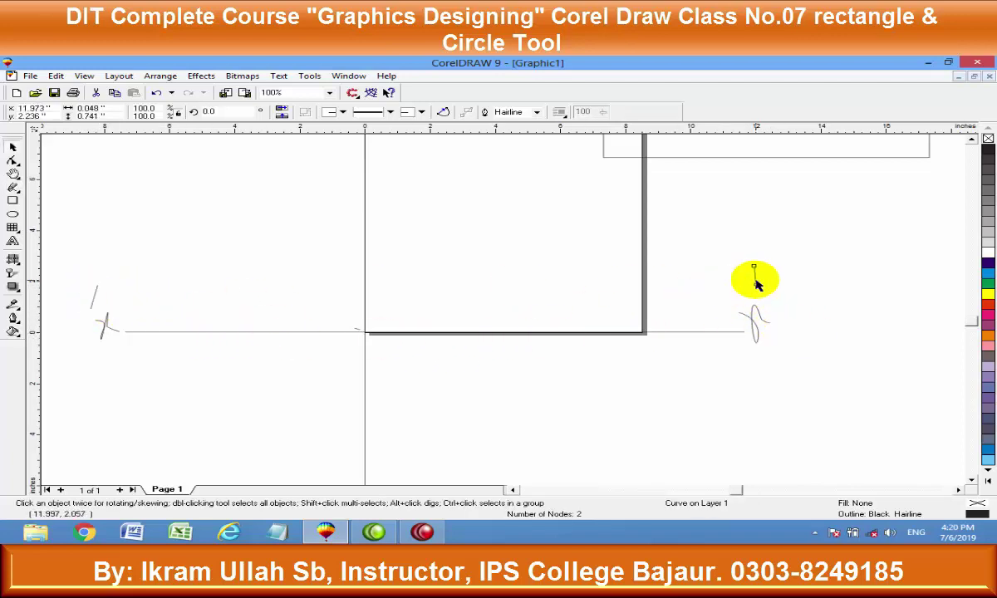
pyautogui.click(725, 304)
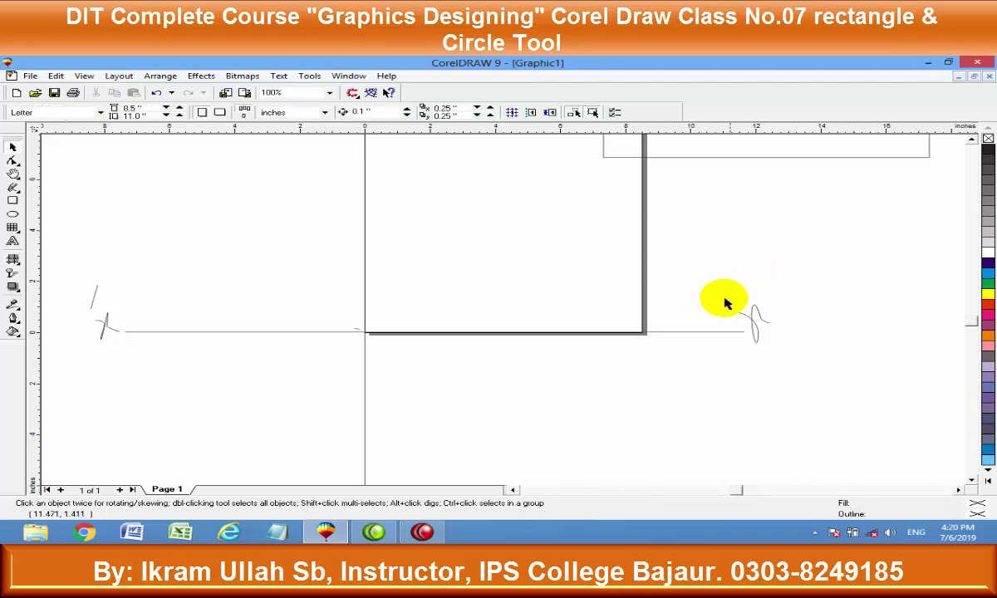
# Sketch marks at the top and bottom of the vertical line, then select the 10 × 4 bar
pyautogui.click(13, 187)
pyautogui.moveTo(334, 138); pyautogui.dragTo(335, 183)
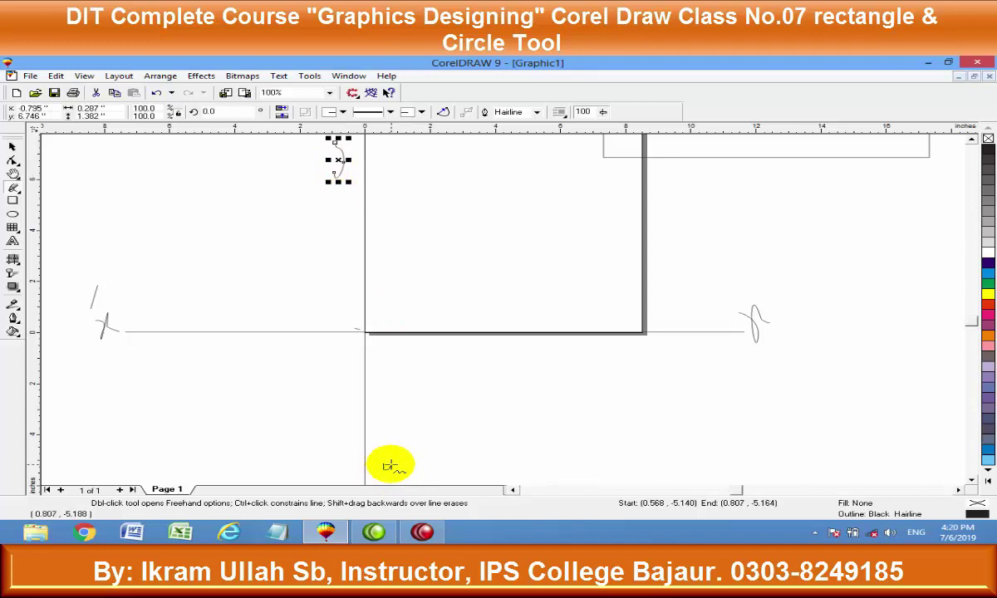
pyautogui.moveTo(387, 435); pyautogui.dragTo(387, 466)
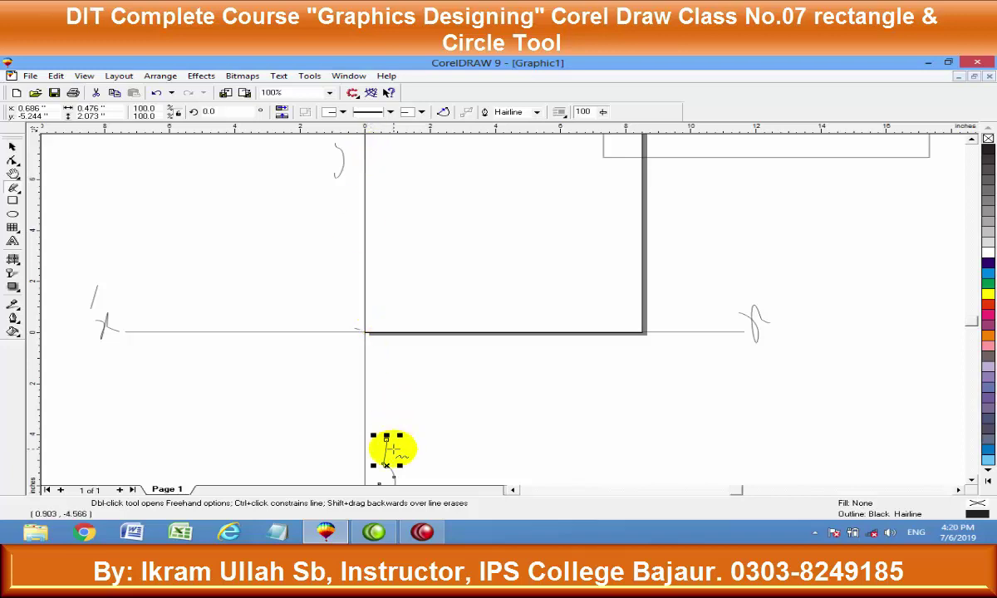
pyautogui.click(11, 148)
pyautogui.click(602, 159)
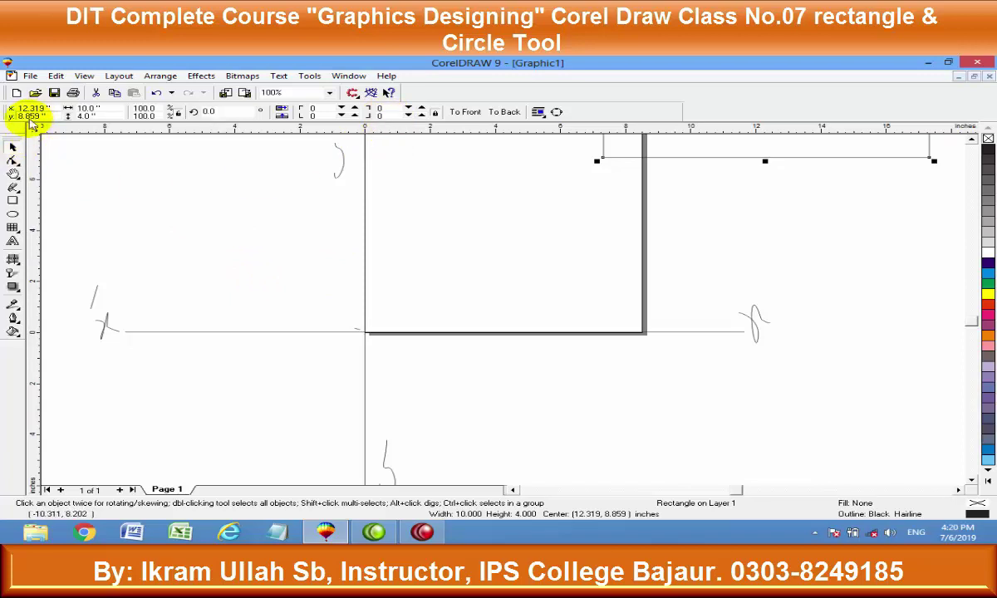
# Reposition the bar to (0, 0), then to x -2.0, and select all objects
pyautogui.click(38, 115)
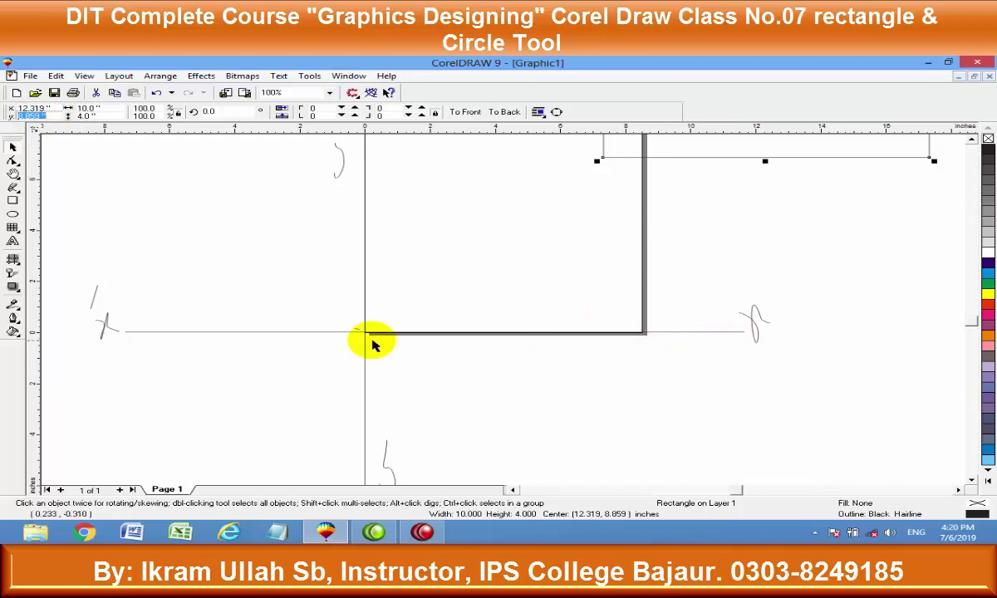
pyautogui.write('0')
pyautogui.press('Return')
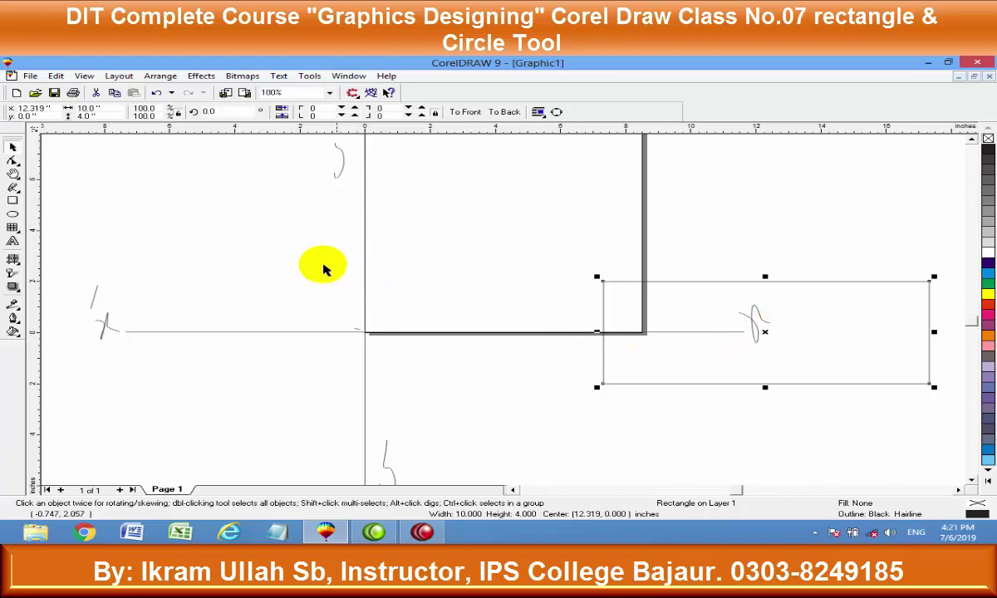
pyautogui.moveTo(54, 108); pyautogui.dragTo(17, 108)
pyautogui.write('0')
pyautogui.press('Return')
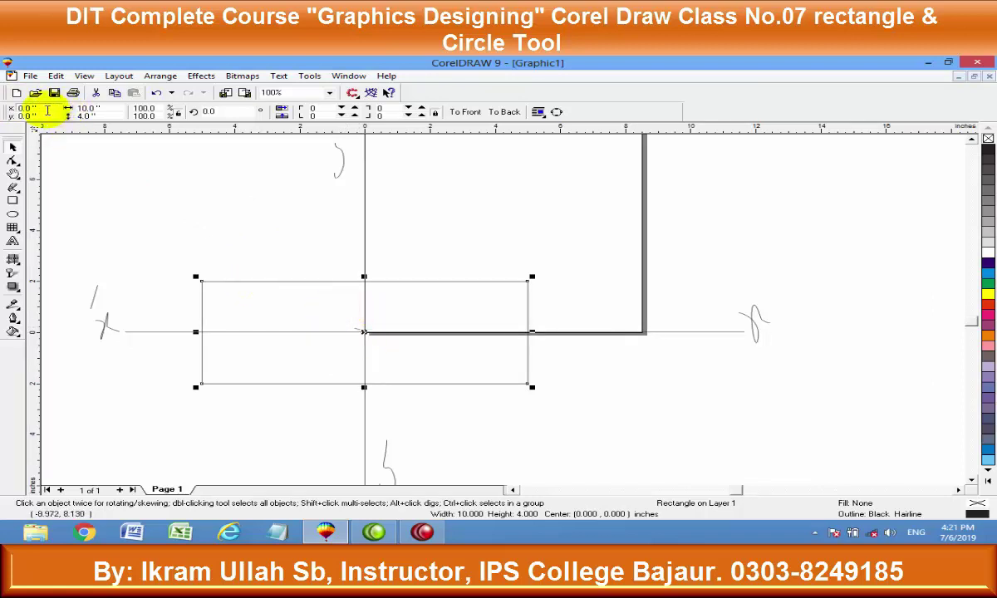
pyautogui.doubleClick(20, 108)
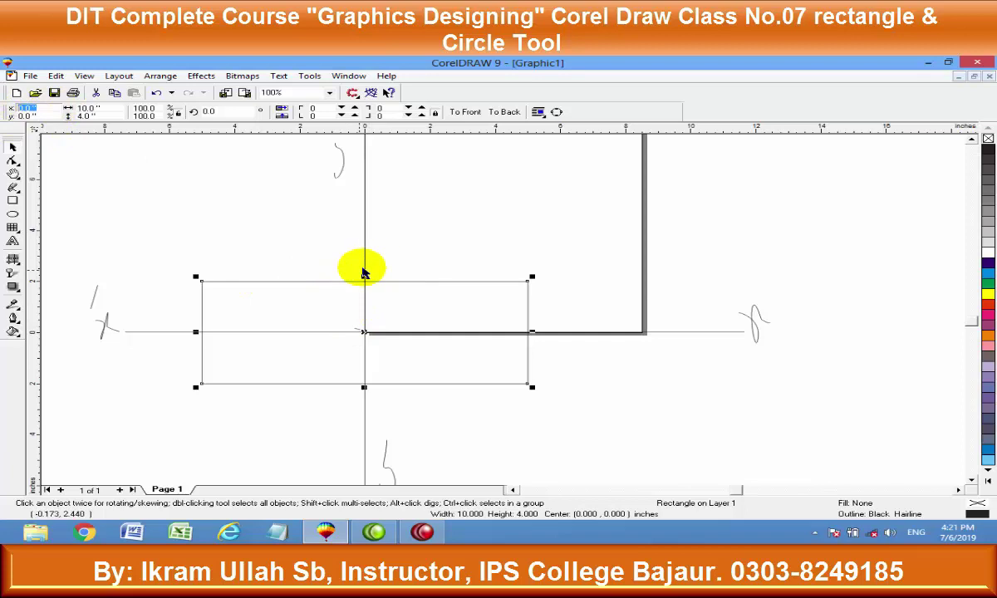
pyautogui.press('BackSpace')
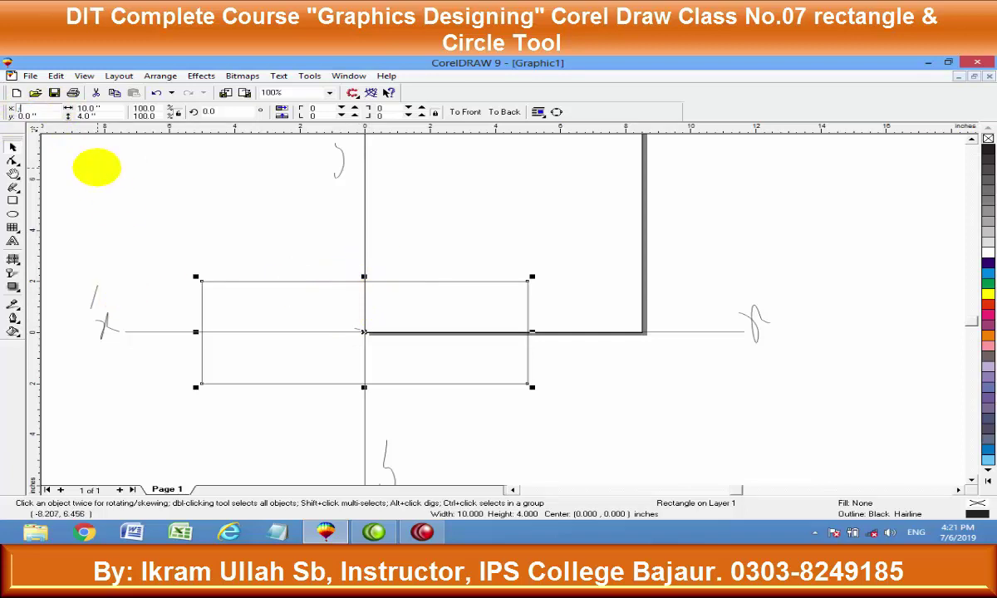
pyautogui.write('-2')
pyautogui.press('Return')
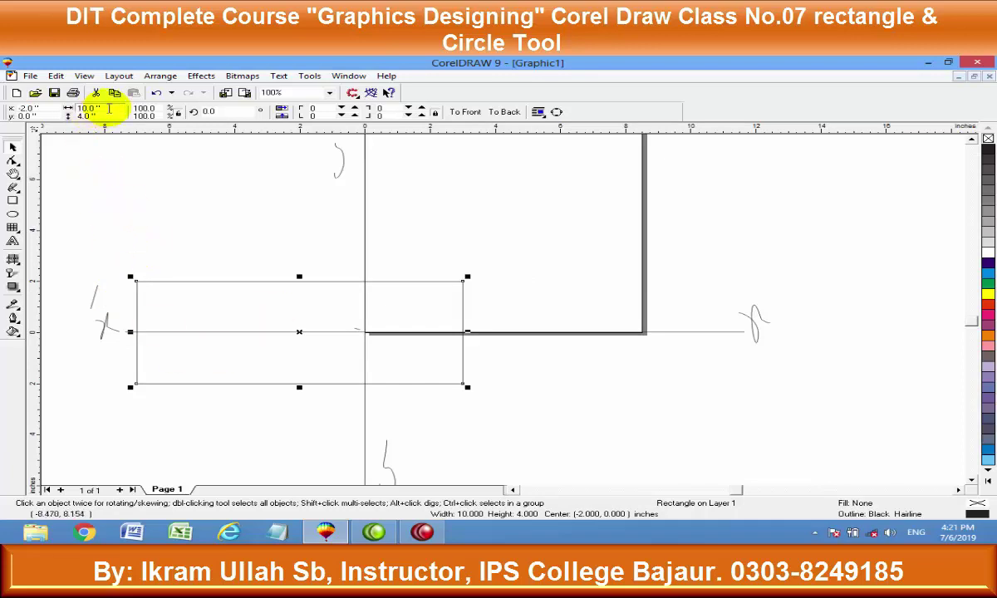
pyautogui.hotkey('ctrl', 'a')
pyautogui.press('Delete')
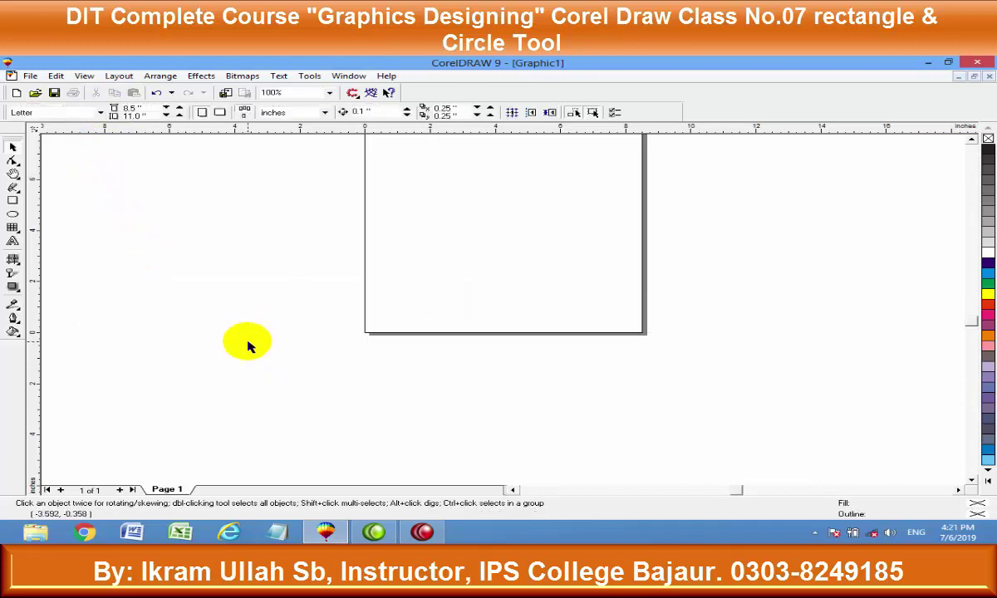
pyautogui.click(13, 201)
pyautogui.moveTo(466, 201); pyautogui.dragTo(573, 306)
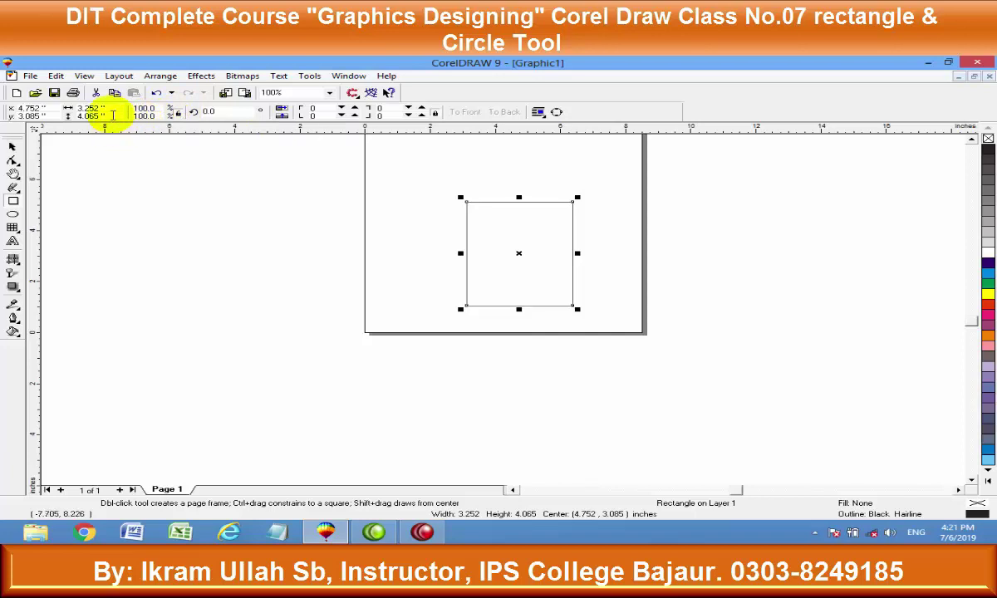
pyautogui.click(13, 147)
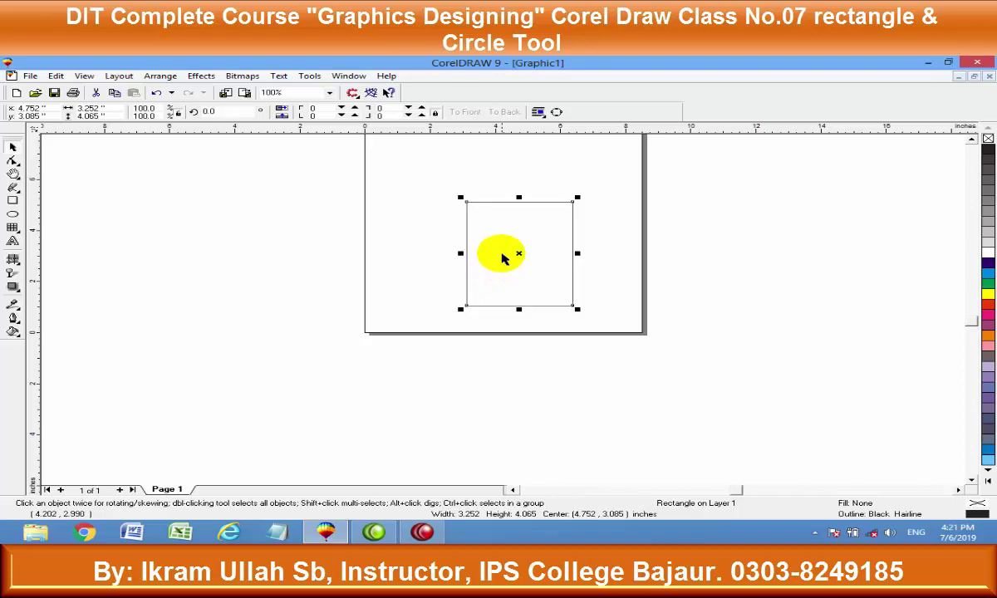
# Delete the tall rectangle and draw a 3.993 × 2.104 inch rectangle near the page top
pyautogui.press('Delete')
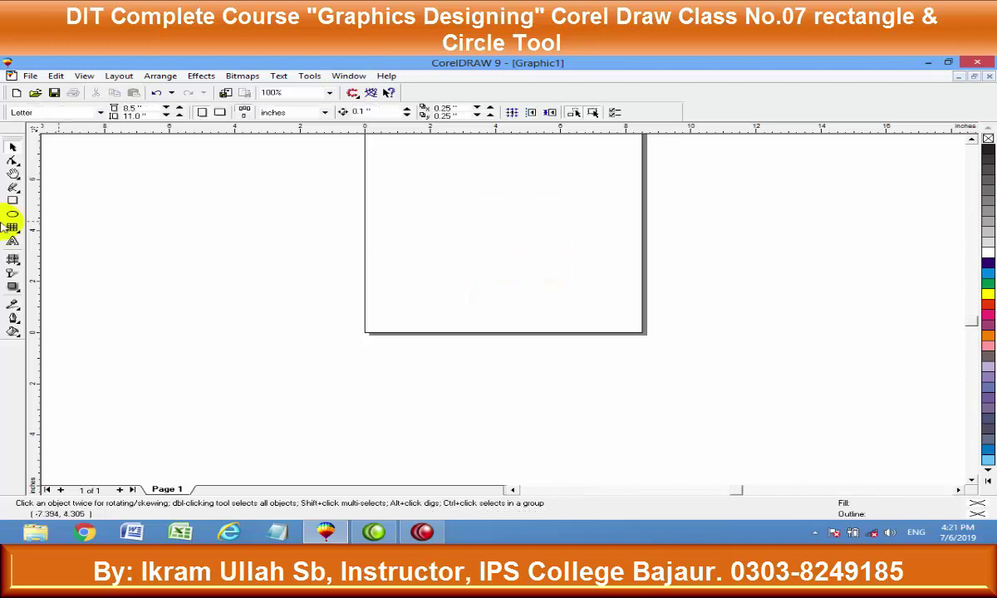
pyautogui.click(13, 202)
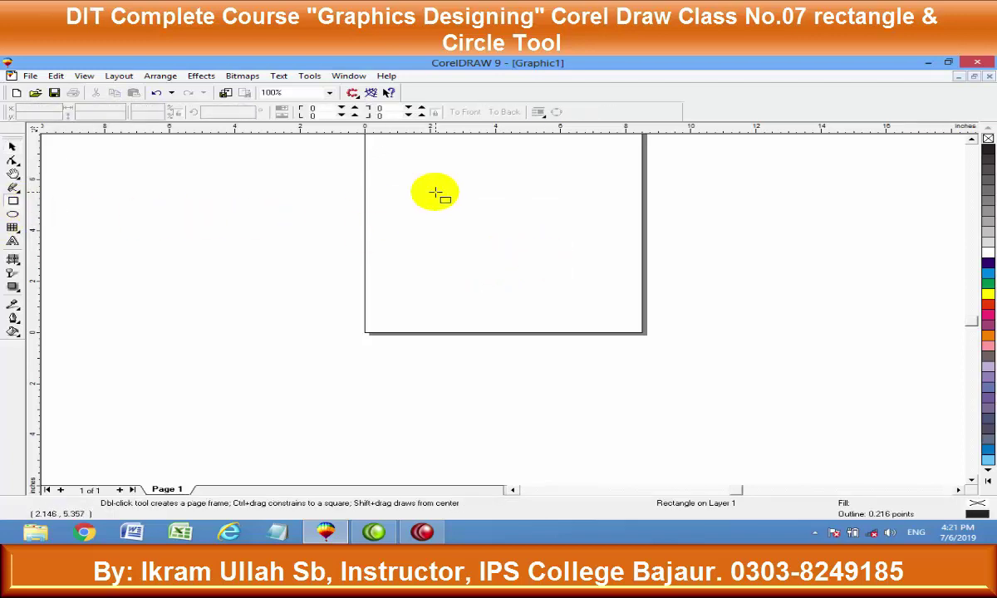
pyautogui.moveTo(396, 181); pyautogui.dragTo(494, 225)
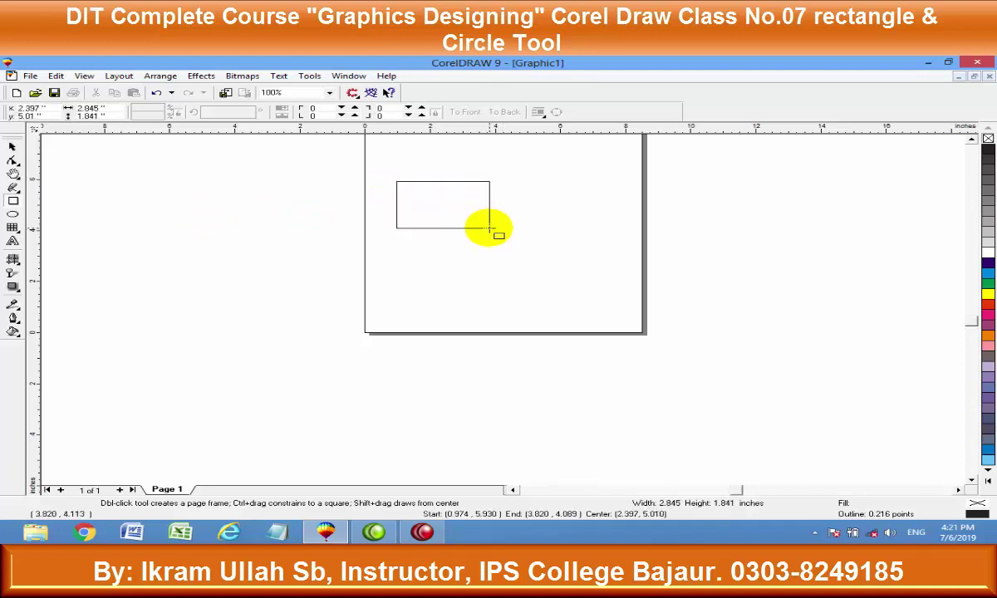
pyautogui.moveTo(493, 225); pyautogui.dragTo(527, 228)
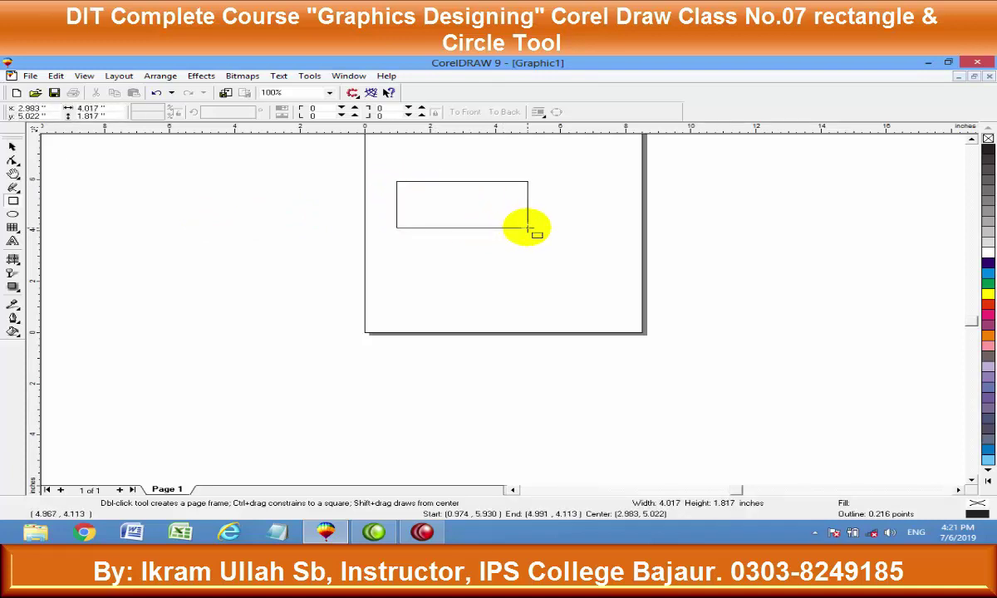
pyautogui.moveTo(527, 228); pyautogui.dragTo(525, 233)
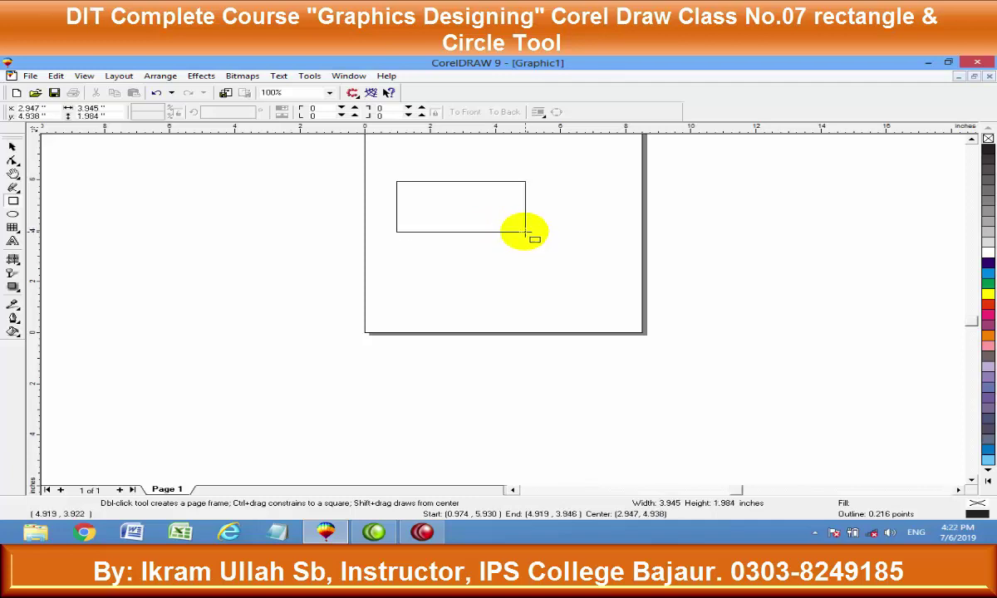
pyautogui.moveTo(525, 234); pyautogui.dragTo(528, 235)
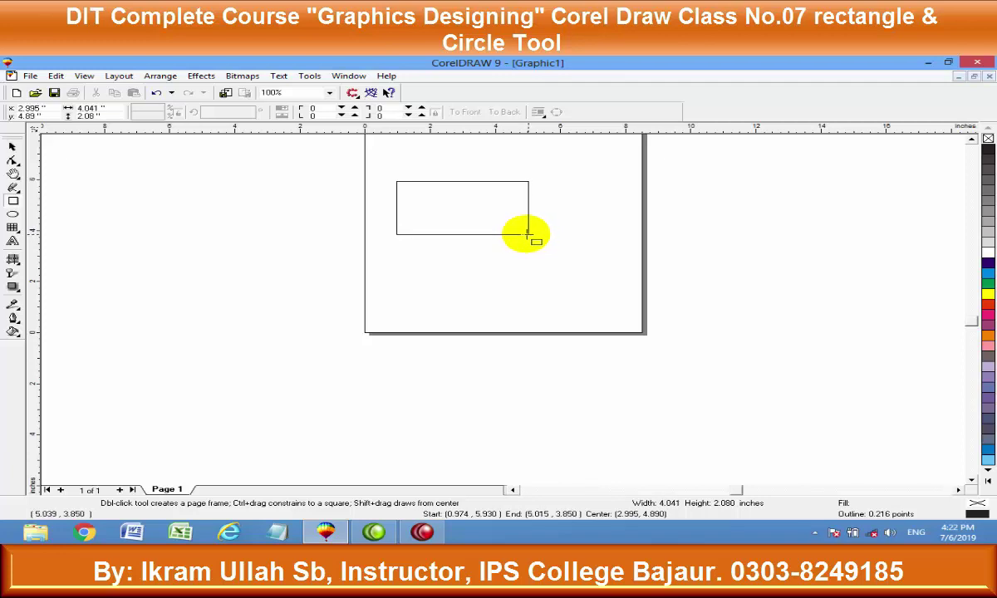
pyautogui.moveTo(528, 234); pyautogui.dragTo(530, 207)
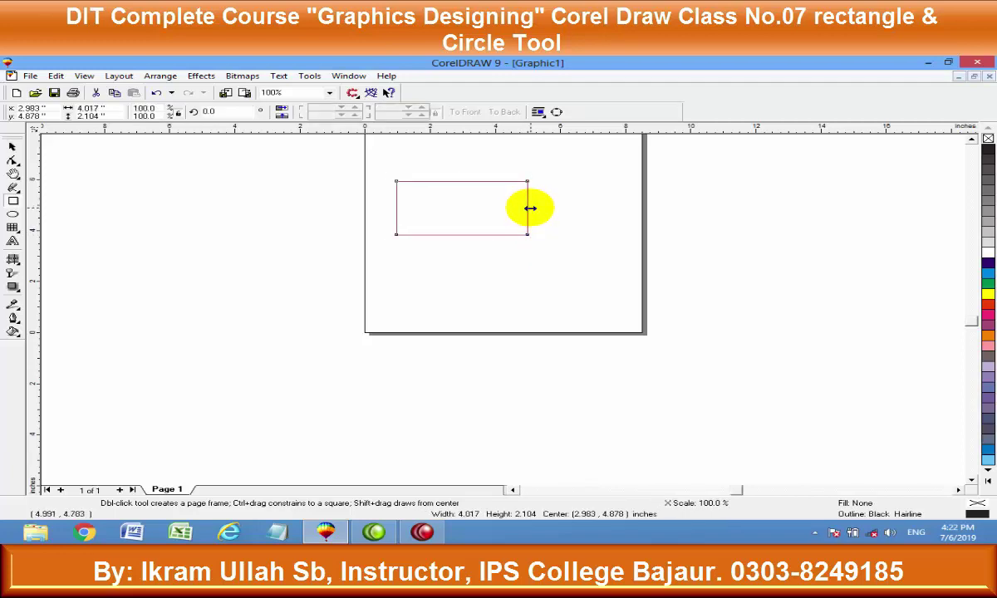
pyautogui.moveTo(530, 208); pyautogui.dragTo(530, 209)
pyautogui.moveTo(529, 208); pyautogui.dragTo(531, 208)
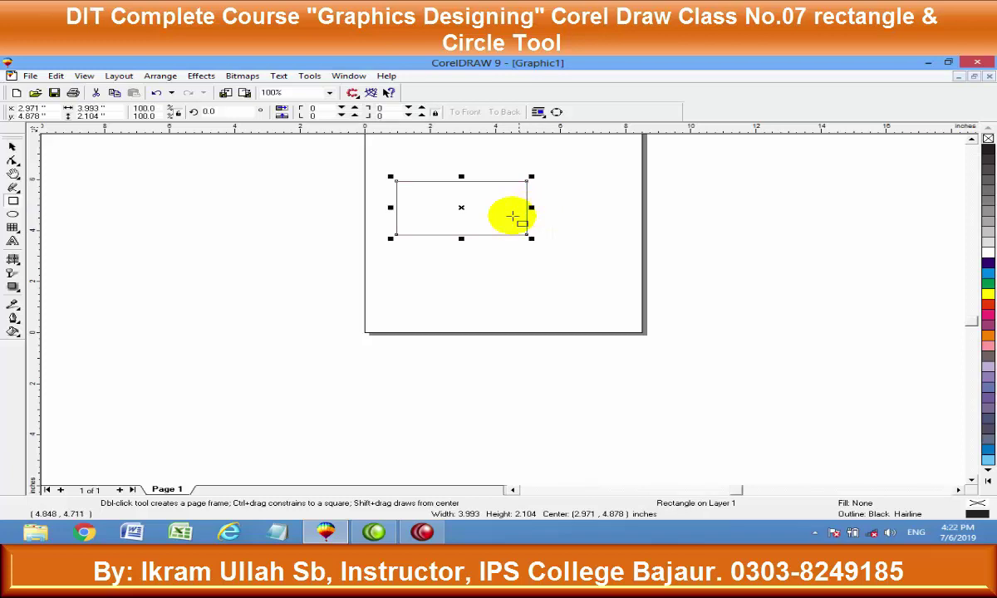
pyautogui.press('space')
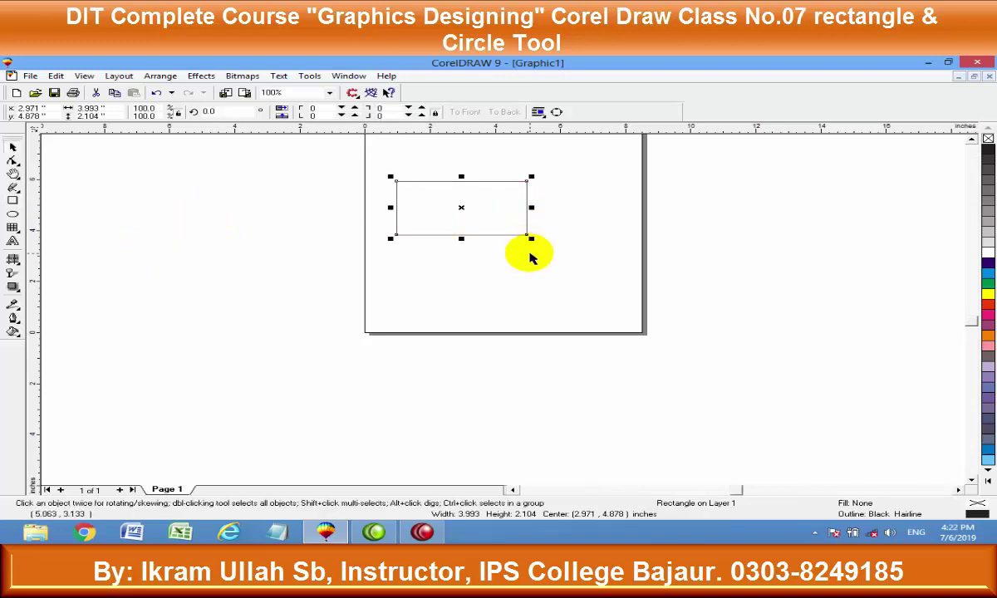
pyautogui.click(525, 248)
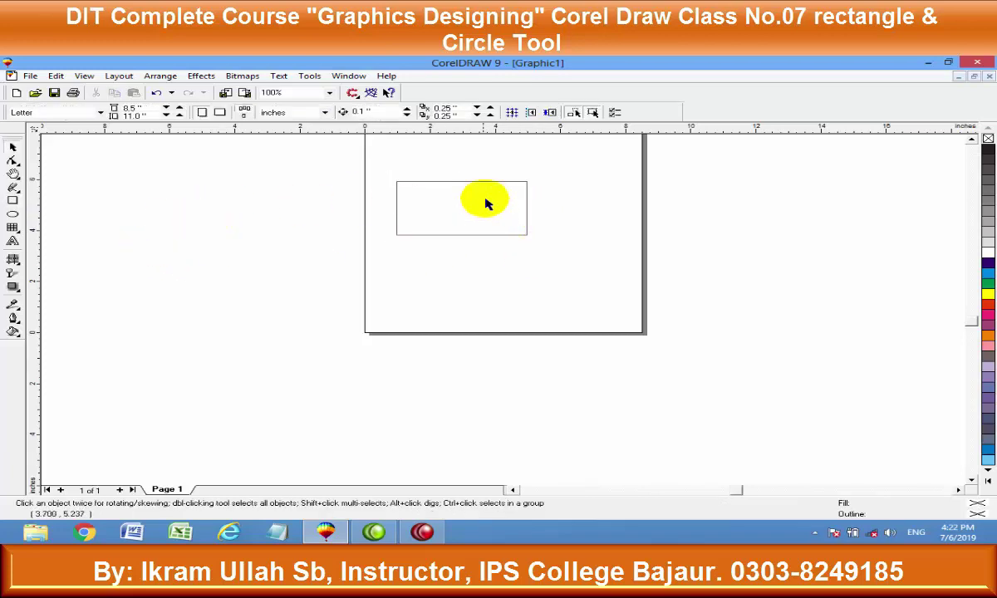
# Select the rectangle and highlight its 3.993-inch width value
pyautogui.click(432, 182)
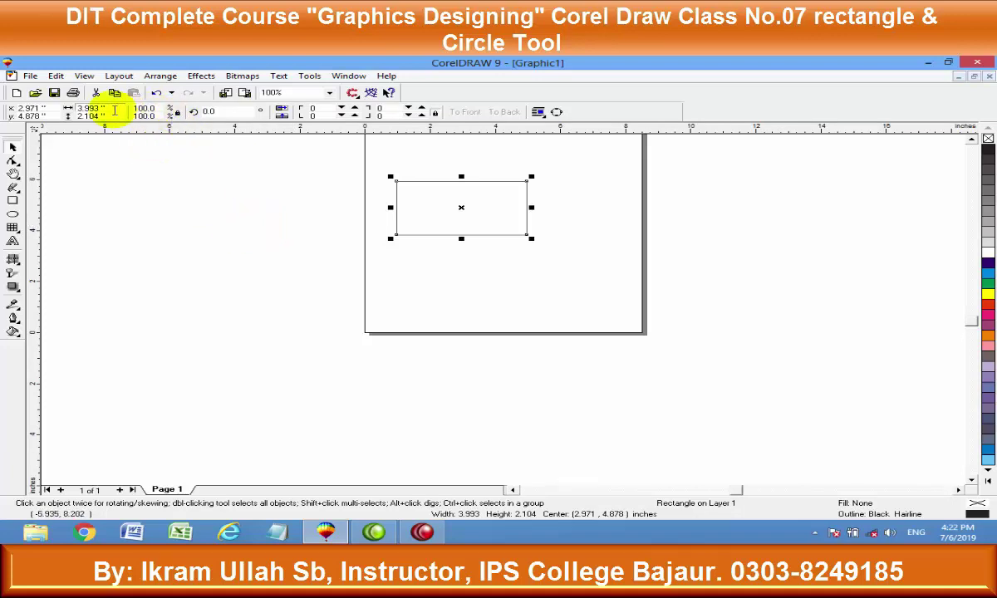
pyautogui.moveTo(104, 108); pyautogui.dragTo(51, 109)
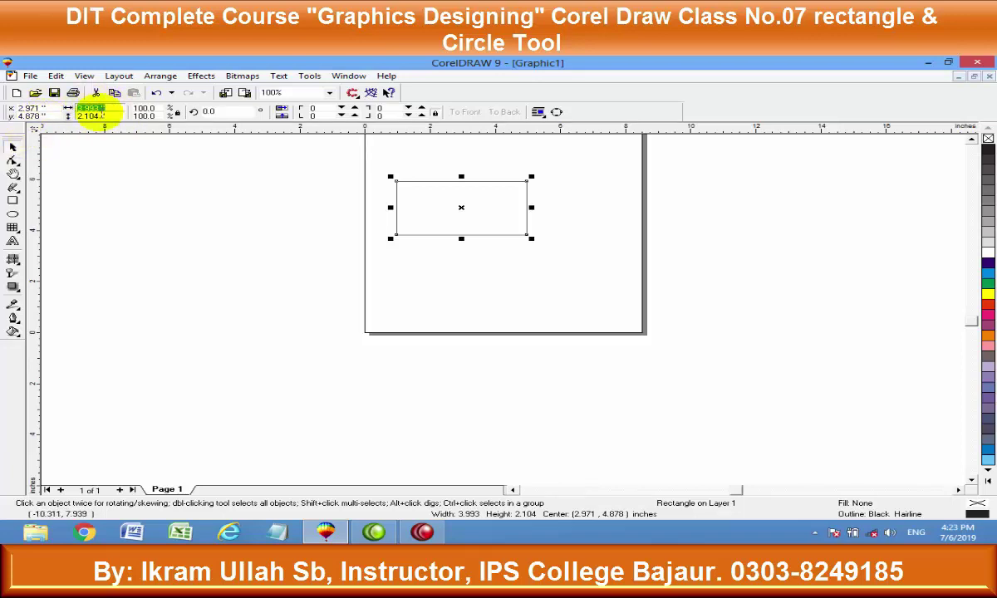
# Enlarge the rectangle to 8.0 × 4.216 inches, then exit CorelDRAW without saving Graphic1
pyautogui.write('8')
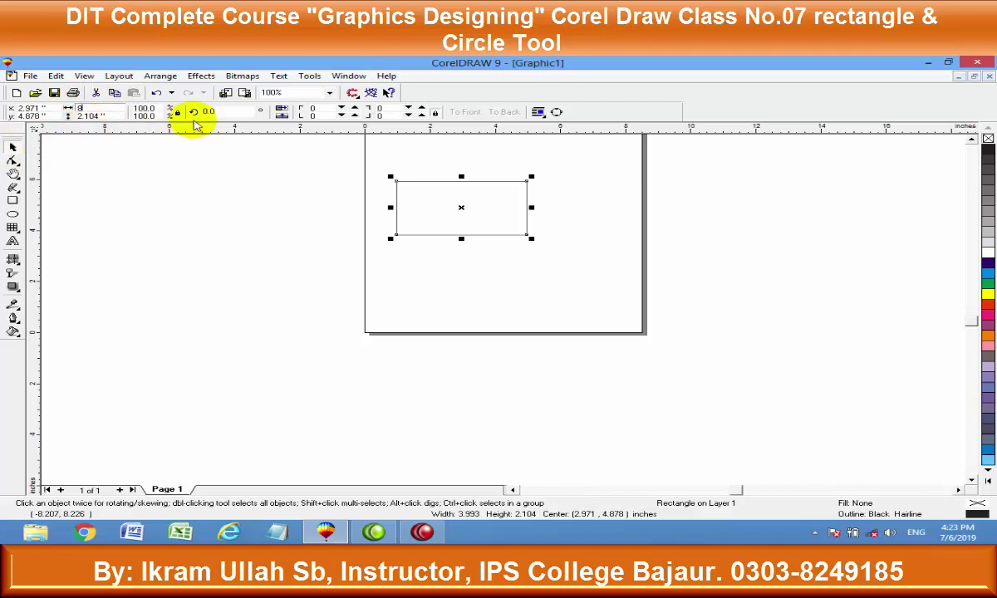
pyautogui.press('Return')
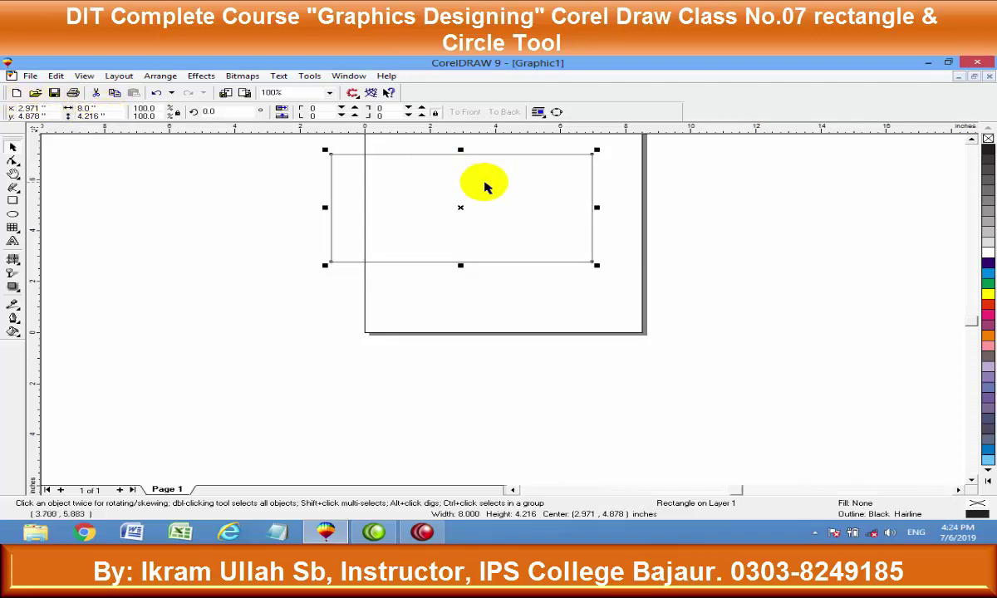
pyautogui.moveTo(494, 183); pyautogui.dragTo(498, 182)
pyautogui.doubleClick(90, 108)
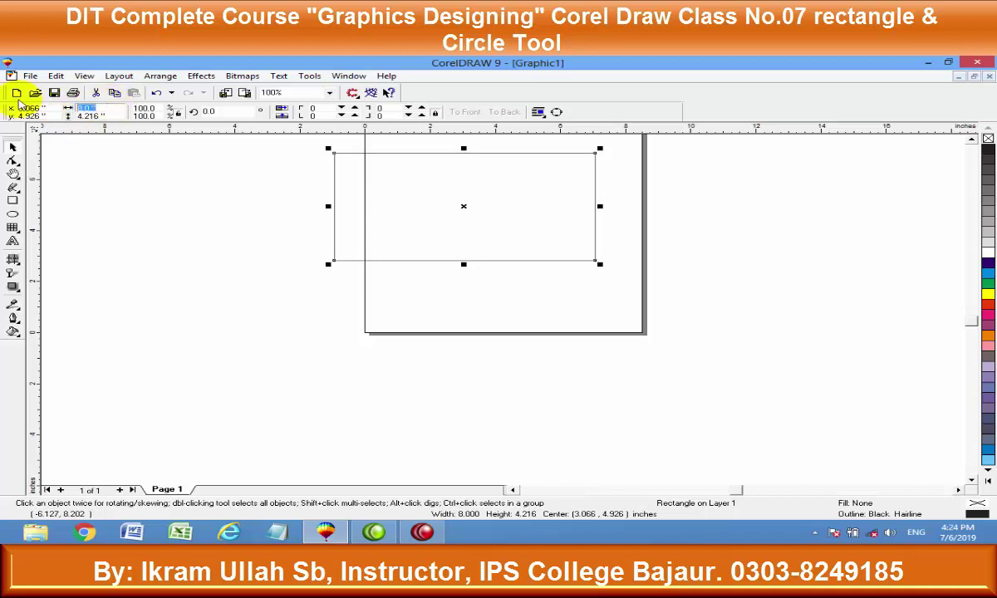
pyautogui.press('Return')
pyautogui.hotkey('alt', 'F4')
pyautogui.click(513, 319)
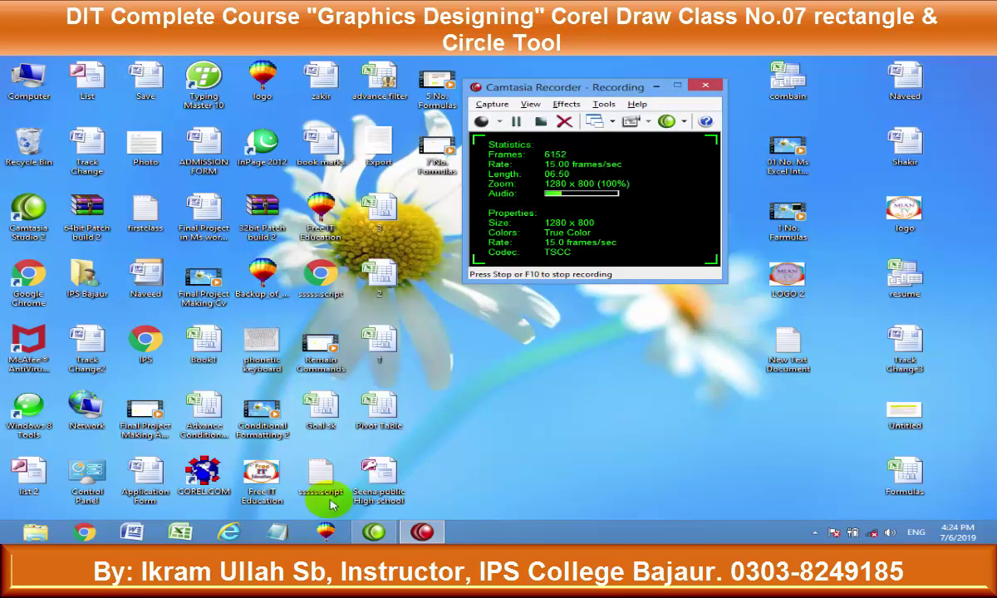
# Start a new InPage 2012 document and draw a text box on the upper page
pyautogui.click(261, 146)
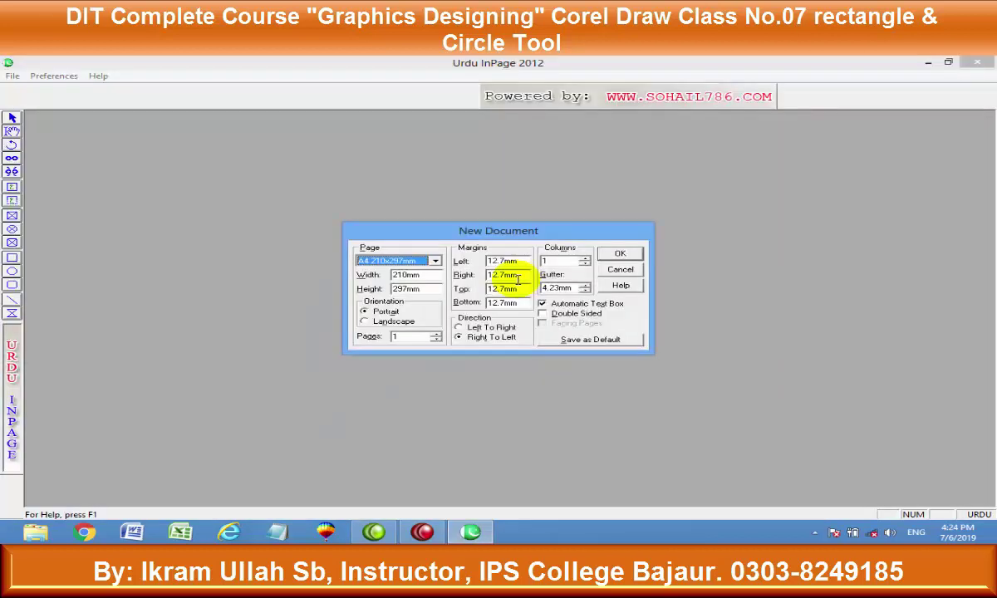
pyautogui.press('Return')
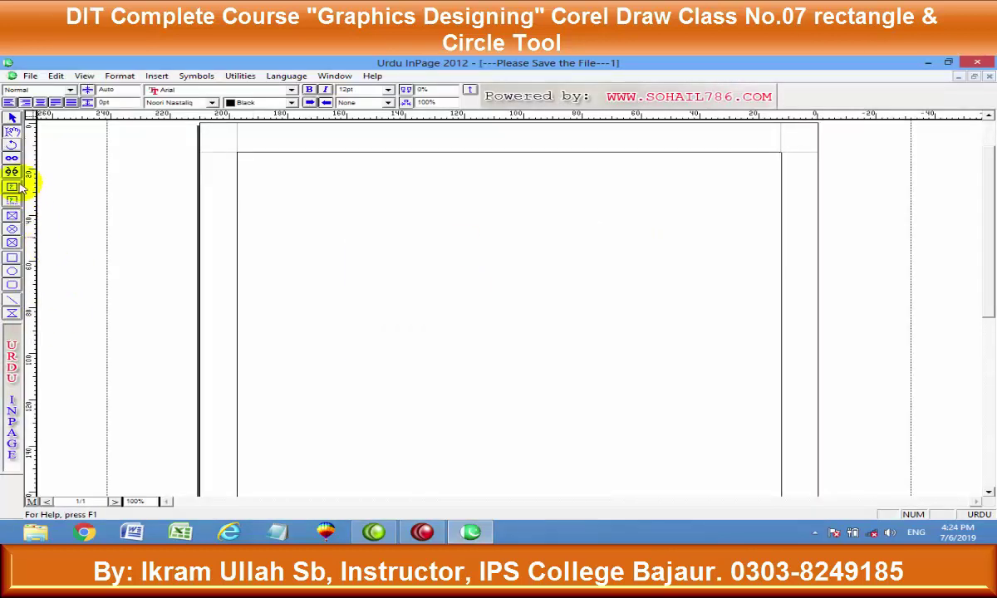
pyautogui.click(12, 173)
pyautogui.moveTo(329, 237); pyautogui.dragTo(747, 378)
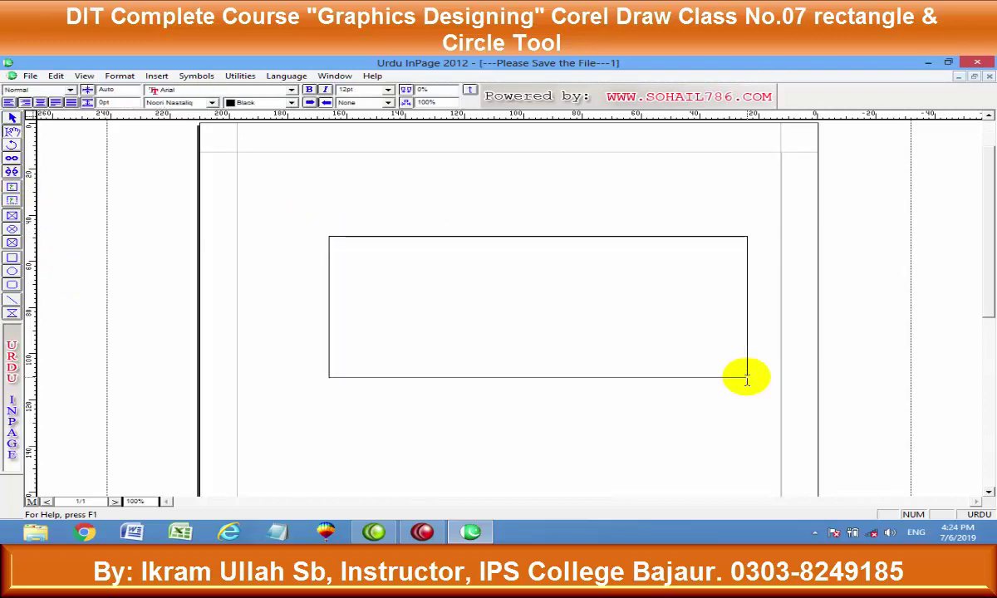
# Type and correct the Urdu sentence about pride in being Pakistani, select the box, return to CorelDRAW
pyautogui.write('ی')
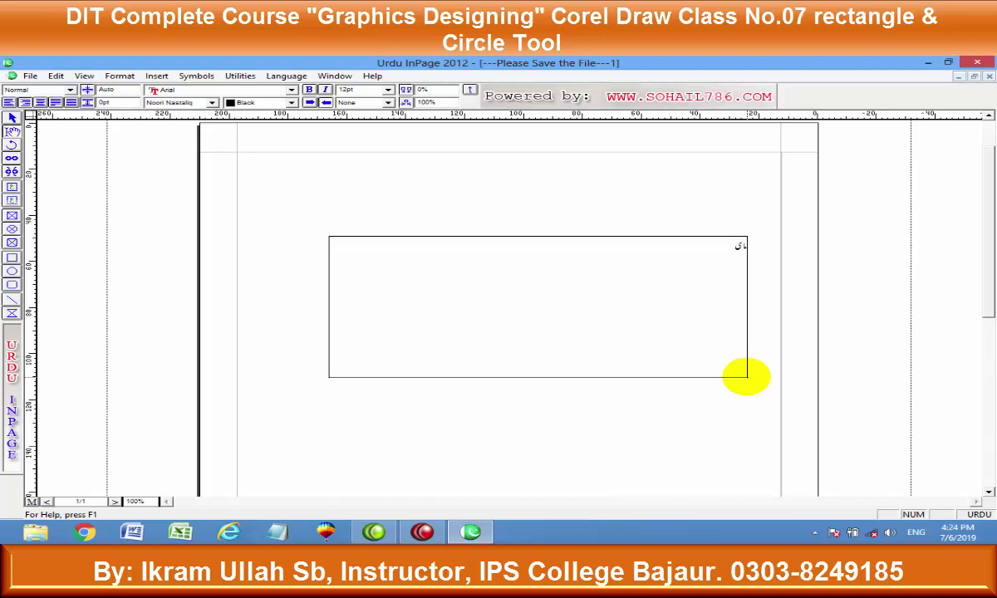
pyautogui.write('کسی')
pyautogui.write('تان')
pyautogui.write('ے')
pyautogui.write(' پاکستانی ہو')
pyautogui.write('ے')
pyautogui.write(' پاکستان')
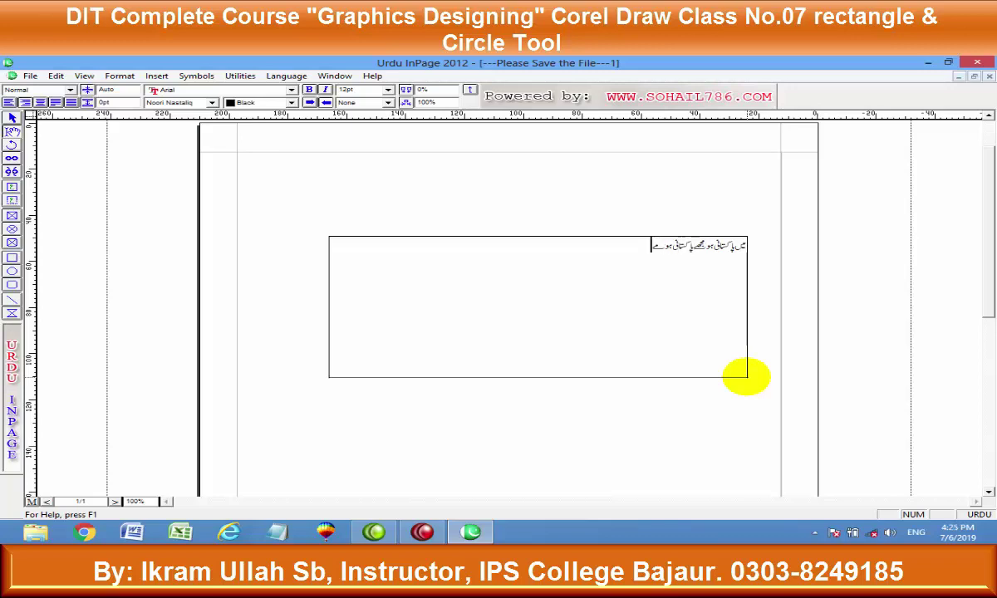
pyautogui.press('BackSpace')
pyautogui.write('ن')
pyautogui.press('BackSpace')
pyautogui.write('ے فخر ہے')
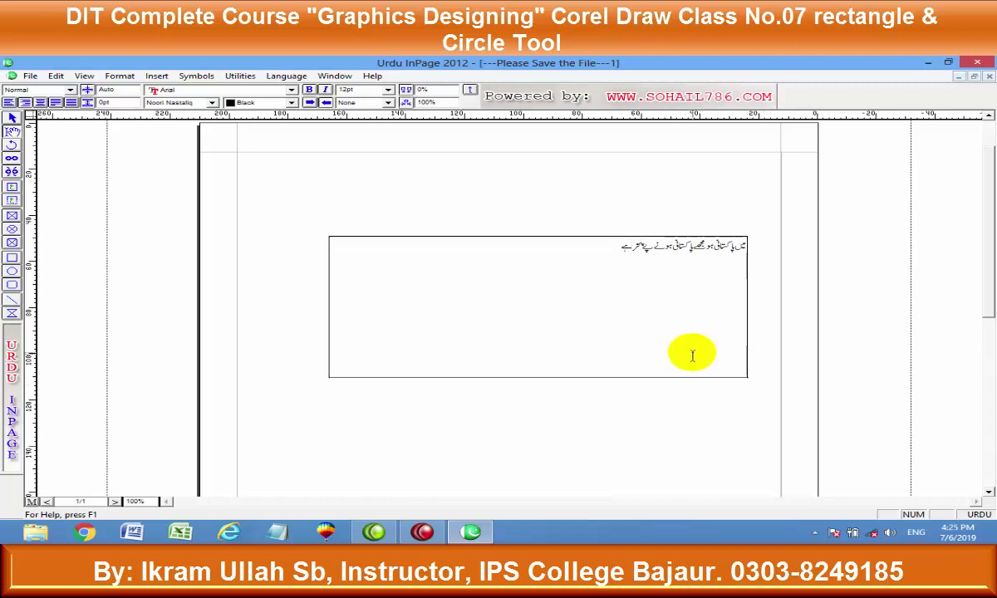
pyautogui.click(13, 117)
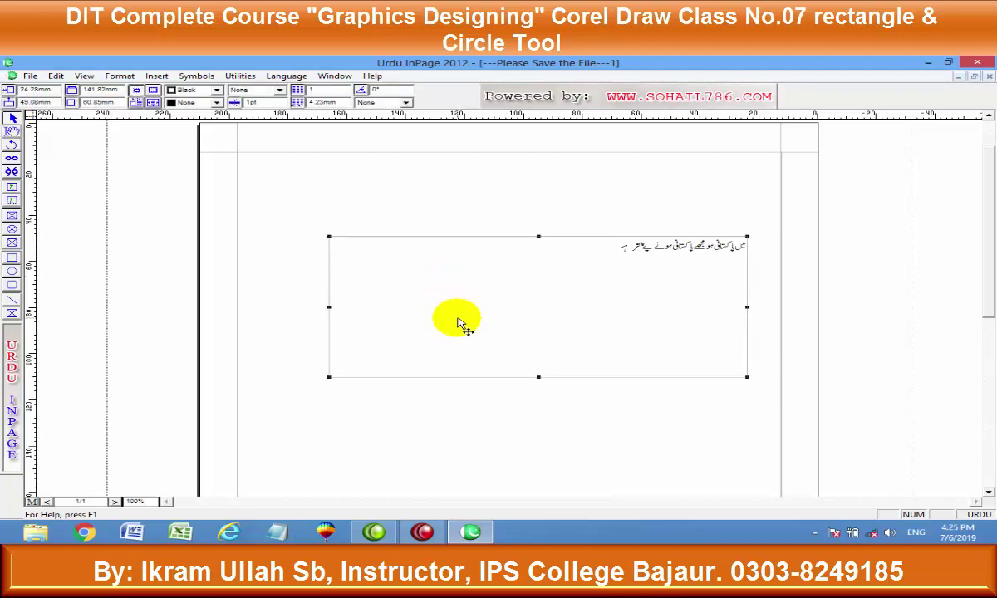
pyautogui.click(309, 538)
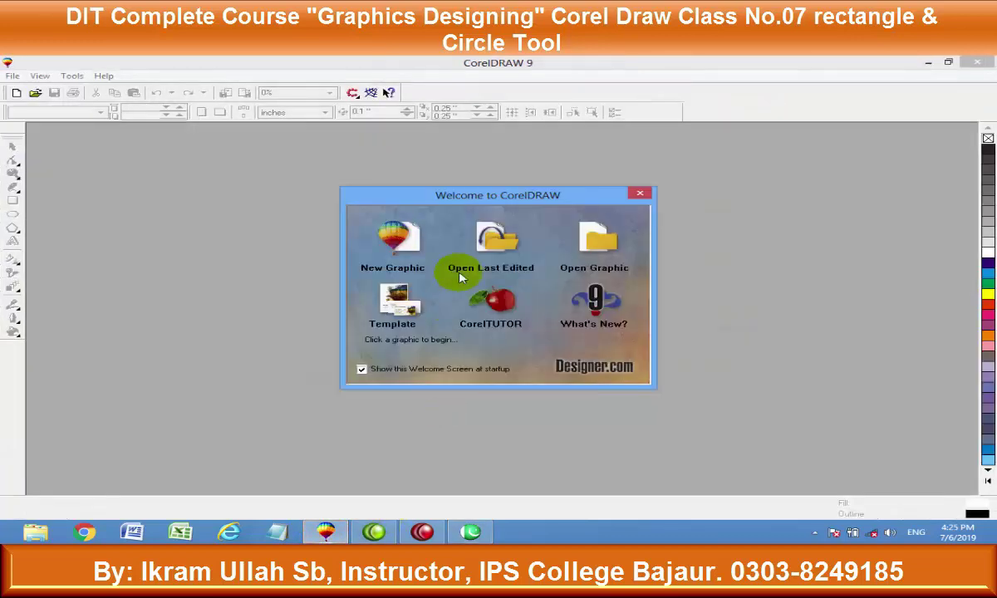
# Paste the Urdu sentence into a new graphic as a 20-object, 44.758 × 5.927-inch group
pyautogui.click(391, 233)
pyautogui.hotkey('ctrl', 'v')
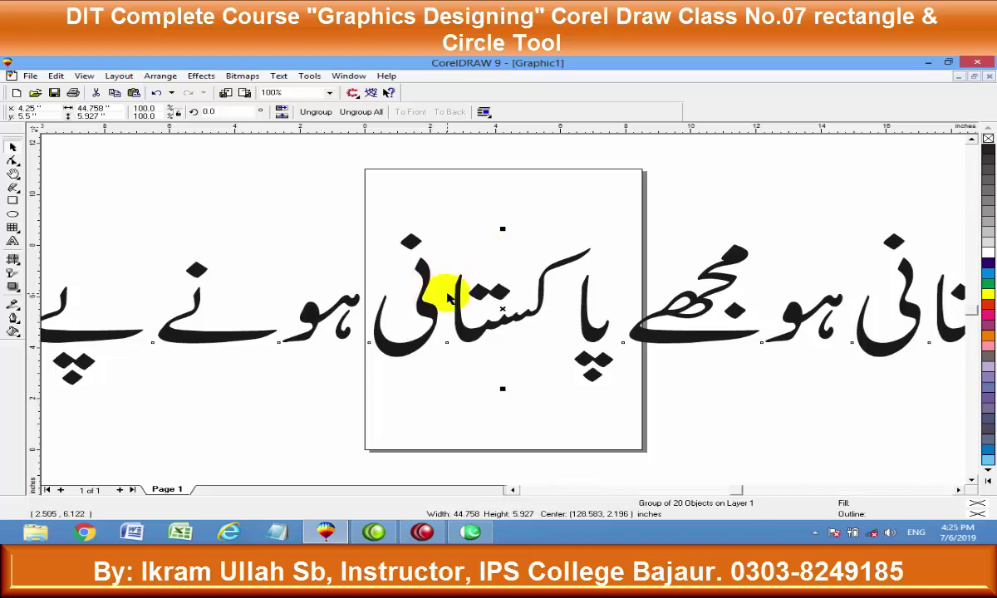
pyautogui.scroll(-1, 448, 297)
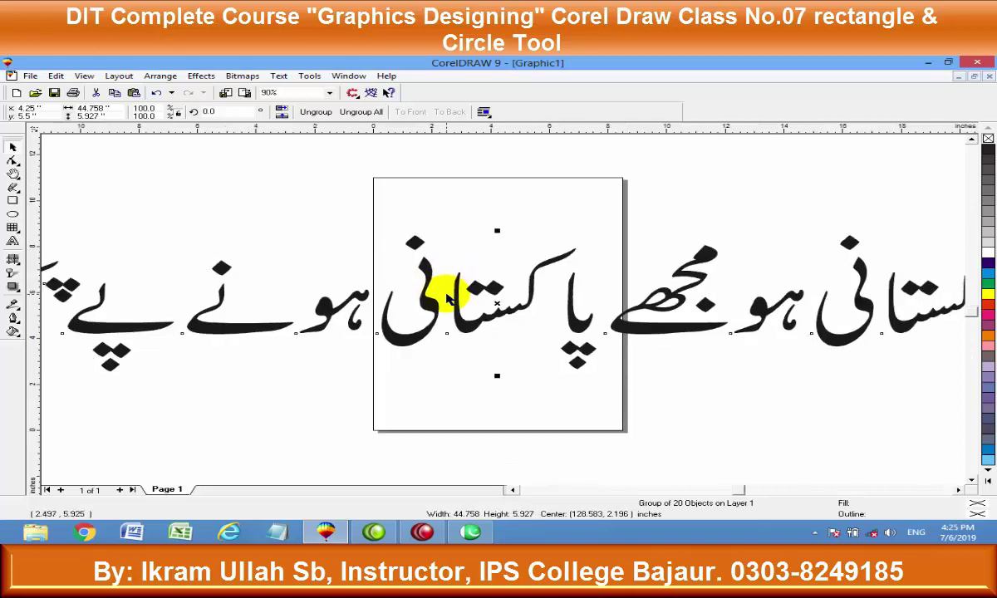
pyautogui.scroll(-1, 449, 297)
pyautogui.scroll(-1, 452, 299)
pyautogui.scroll(-2, 448, 298)
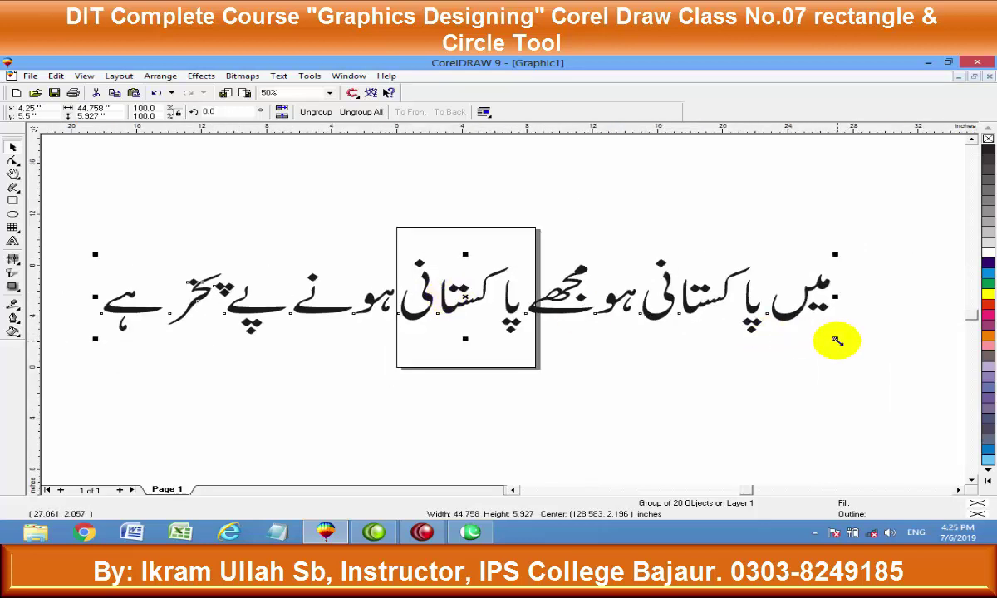
pyautogui.scroll(2, 797, 333)
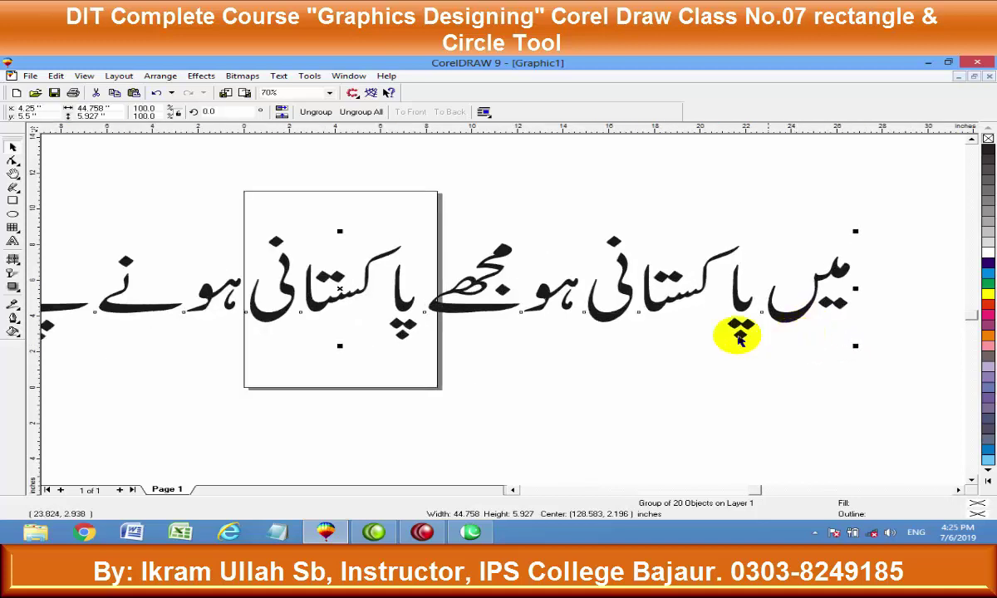
pyautogui.scroll(2, 257, 229)
pyautogui.scroll(1, 256, 235)
pyautogui.scroll(1, 247, 233)
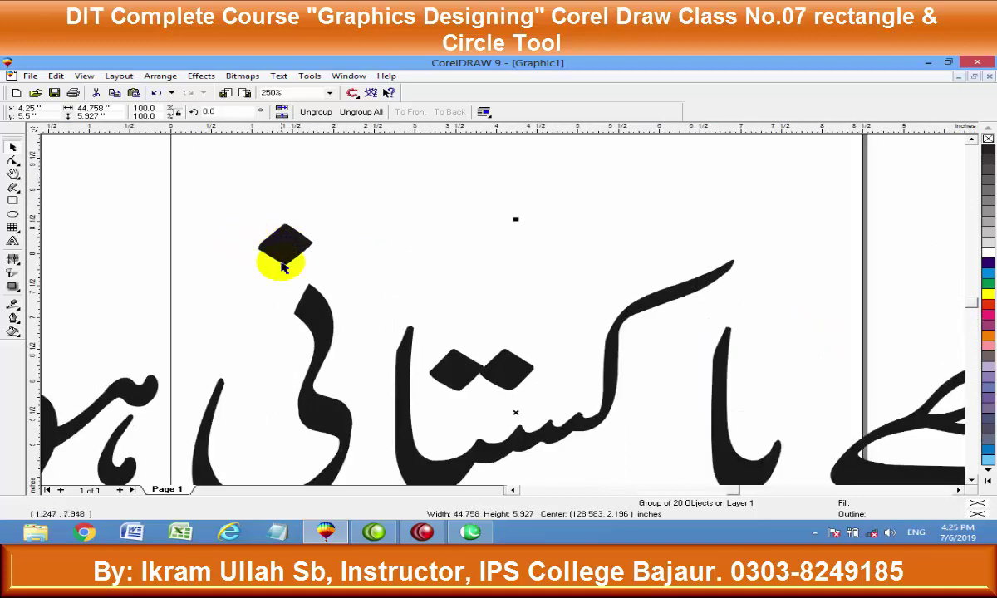
# Try resizing the Urdu group to 10 inches wide and to 2 × 2 inches, undoing each
pyautogui.doubleClick(98, 108)
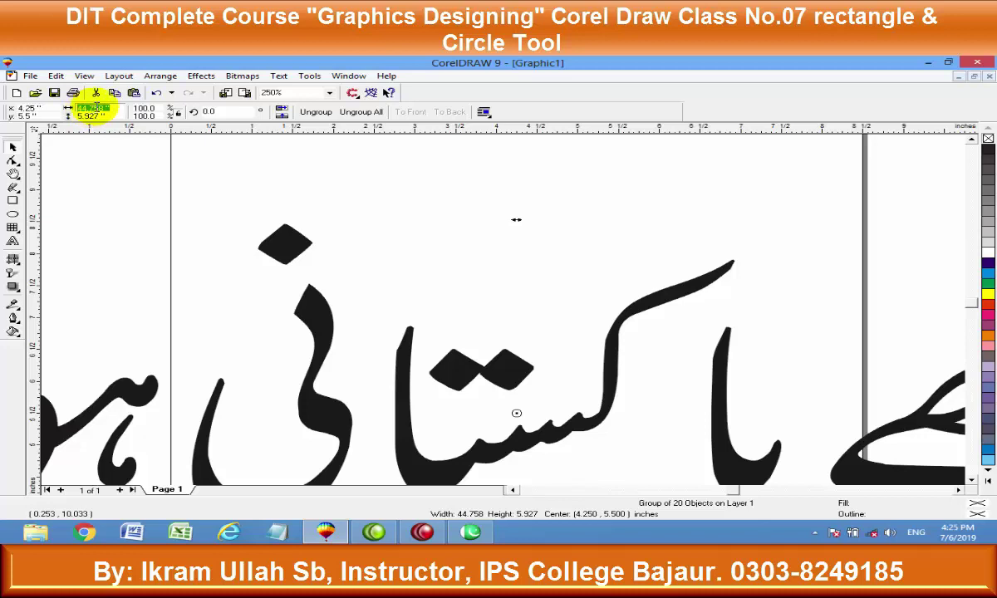
pyautogui.write('10')
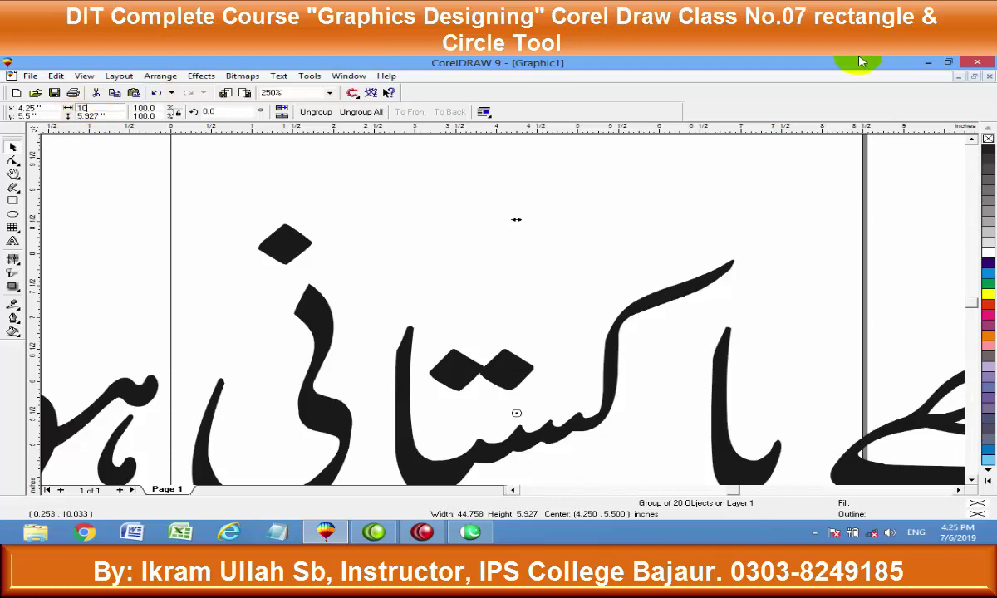
pyautogui.press('Return')
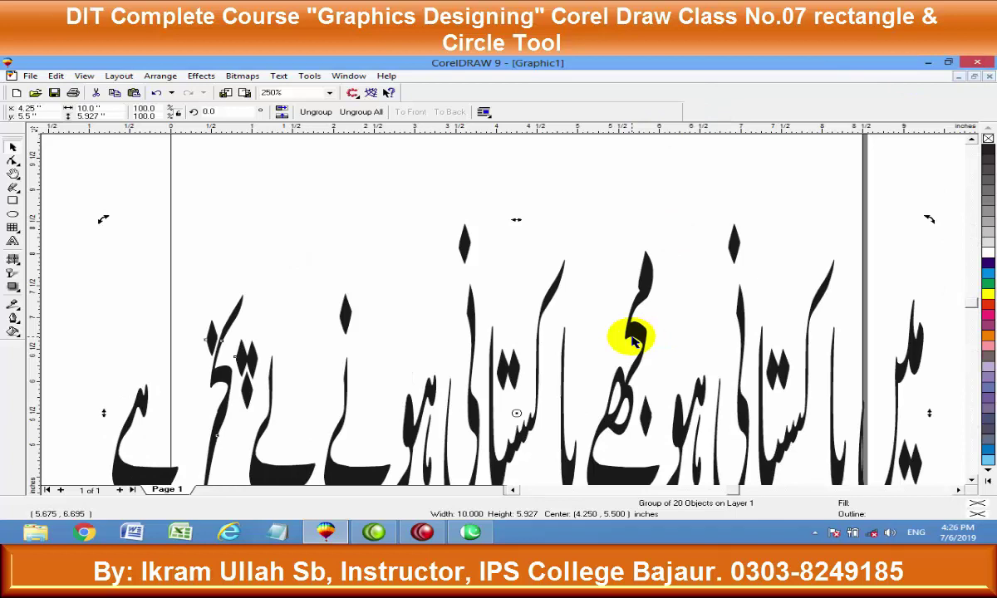
pyautogui.hotkey('ctrl', 'z')
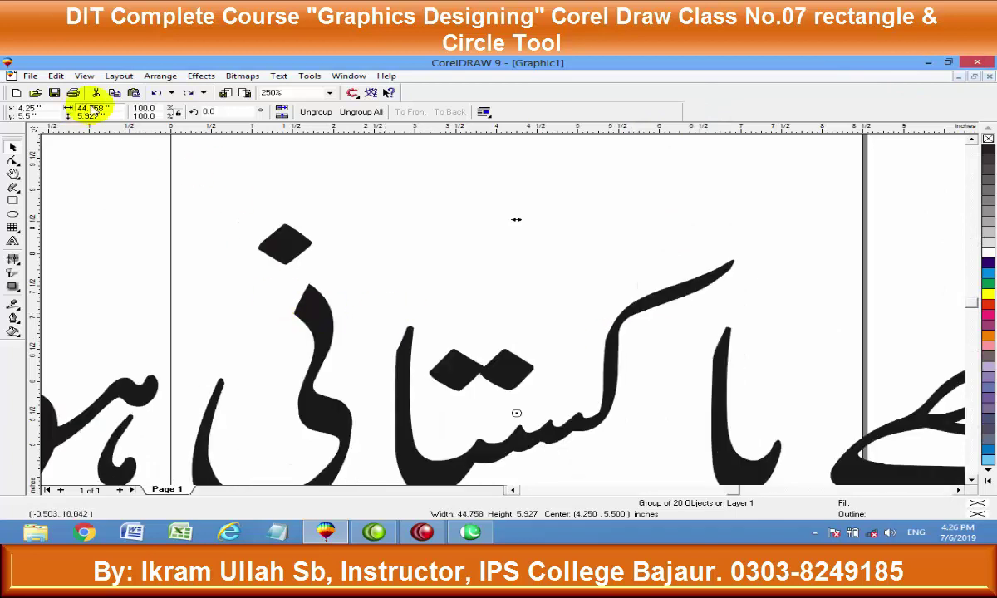
pyautogui.write('2')
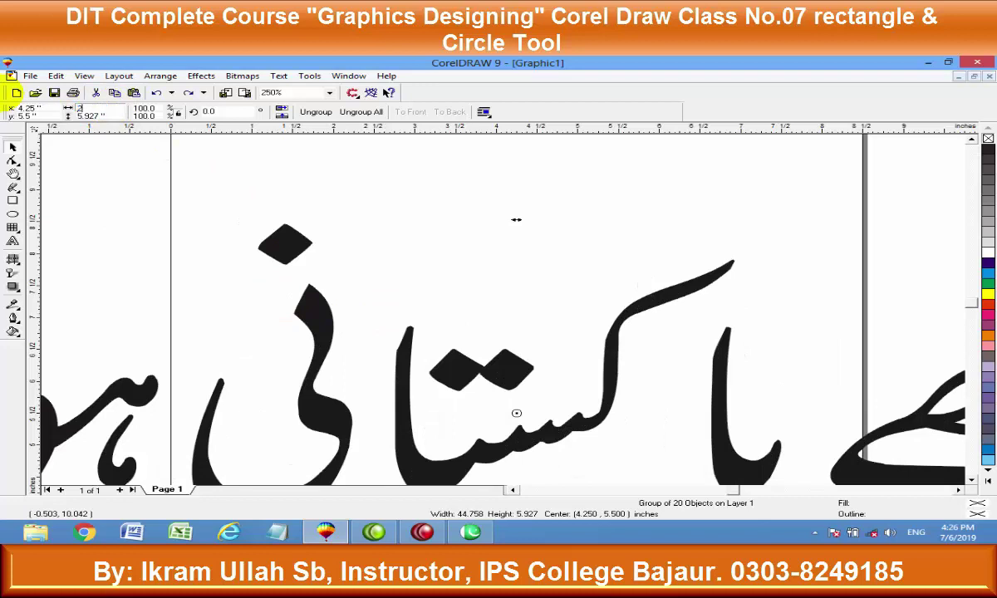
pyautogui.press('Tab')
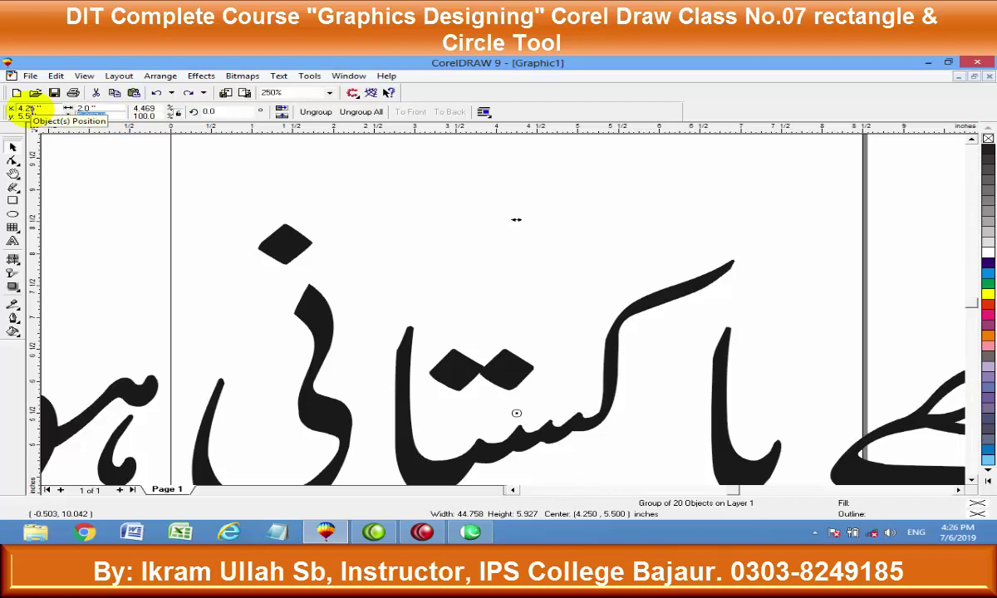
pyautogui.write('2')
pyautogui.press('Return')
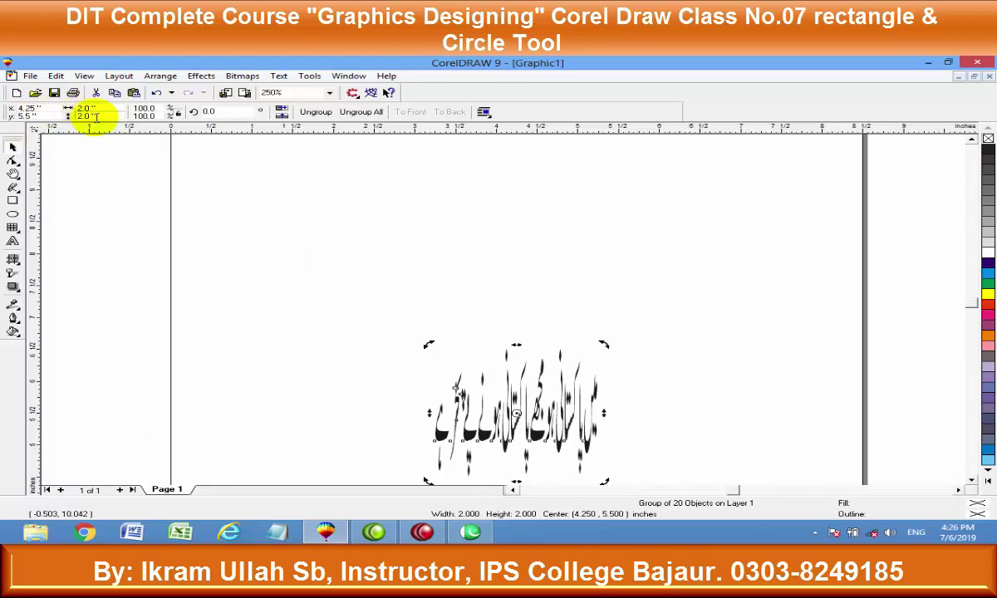
pyautogui.hotkey('ctrl', 'z')
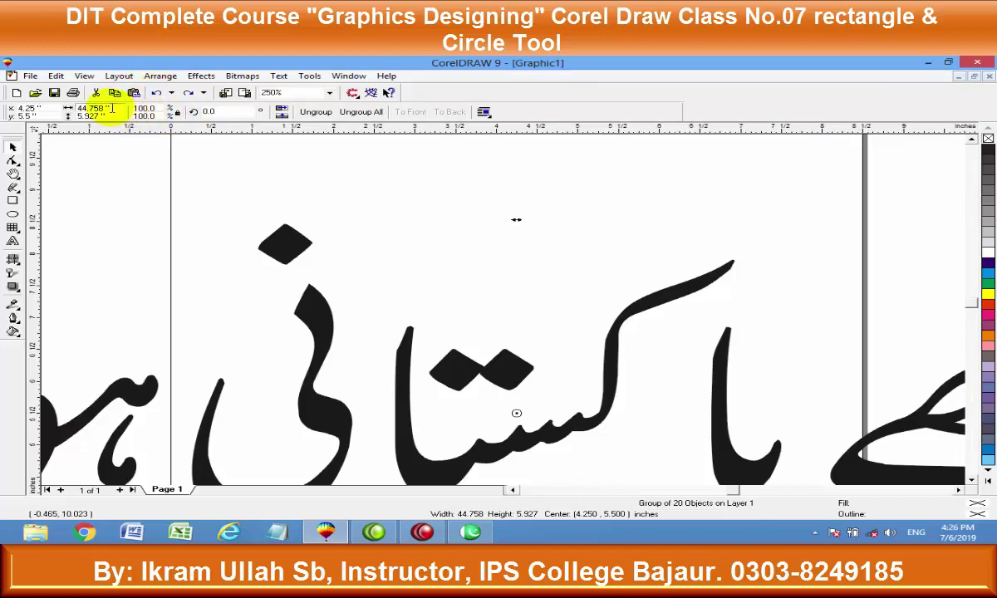
# Scale the Urdu group proportionally to 2 inches wide (2.000 × 0.265) and deselect it
pyautogui.moveTo(111, 109); pyautogui.dragTo(3, 109)
pyautogui.write('2')
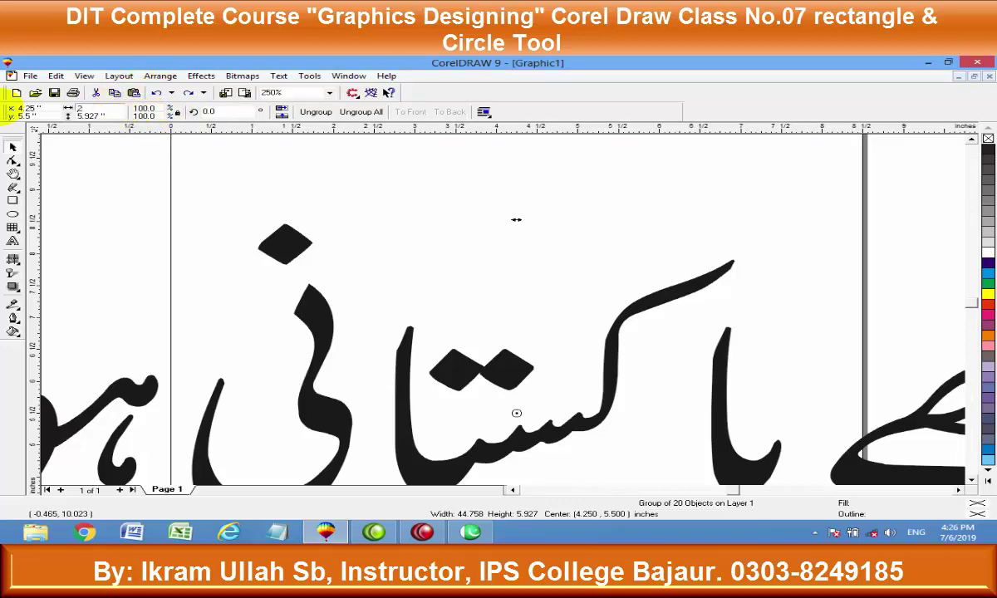
pyautogui.press('Return')
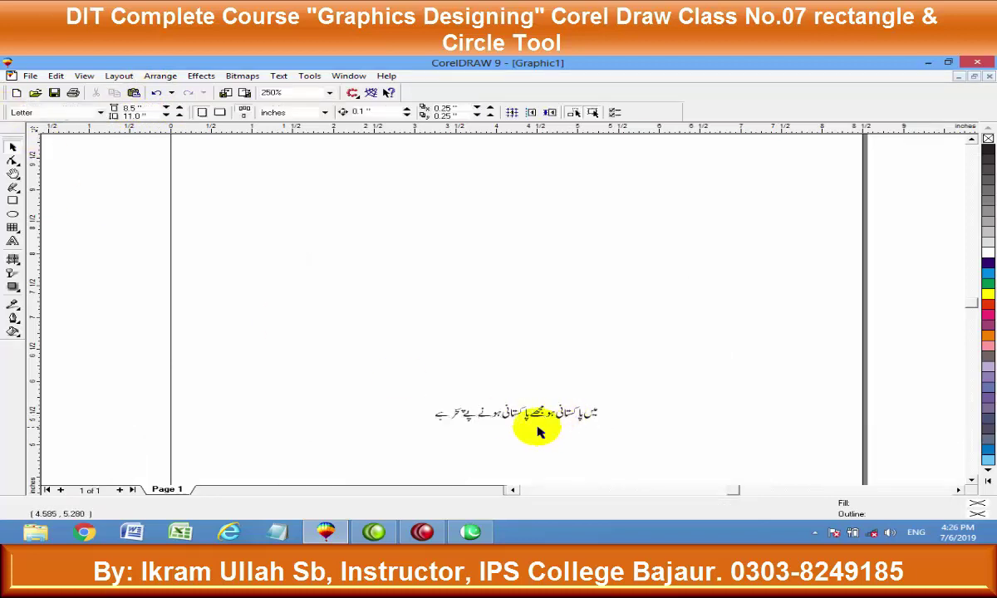
pyautogui.scroll(3, 530, 414)
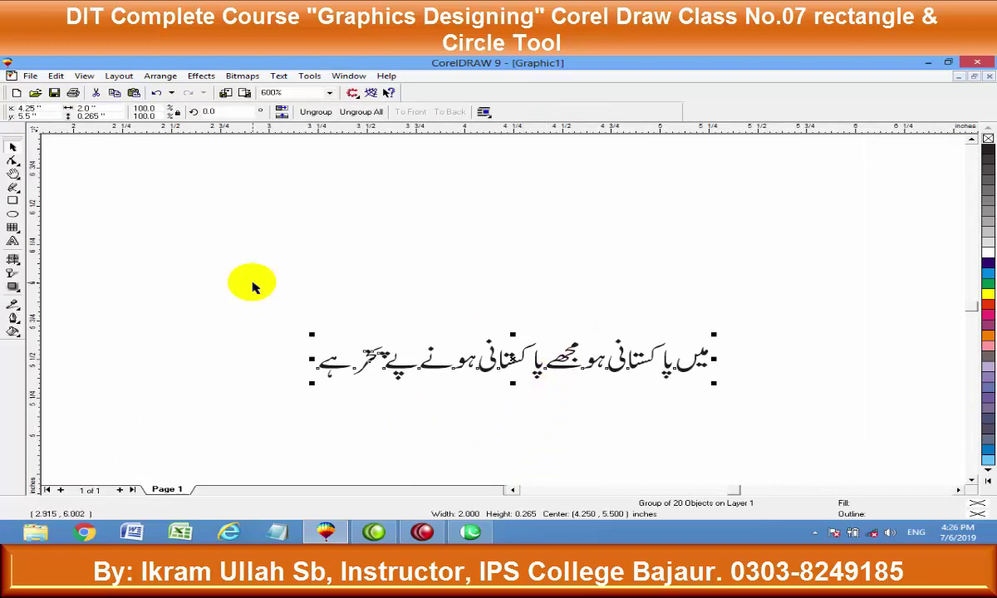
pyautogui.moveTo(254, 283); pyautogui.dragTo(953, 440)
pyautogui.scroll(-3, 948, 440)
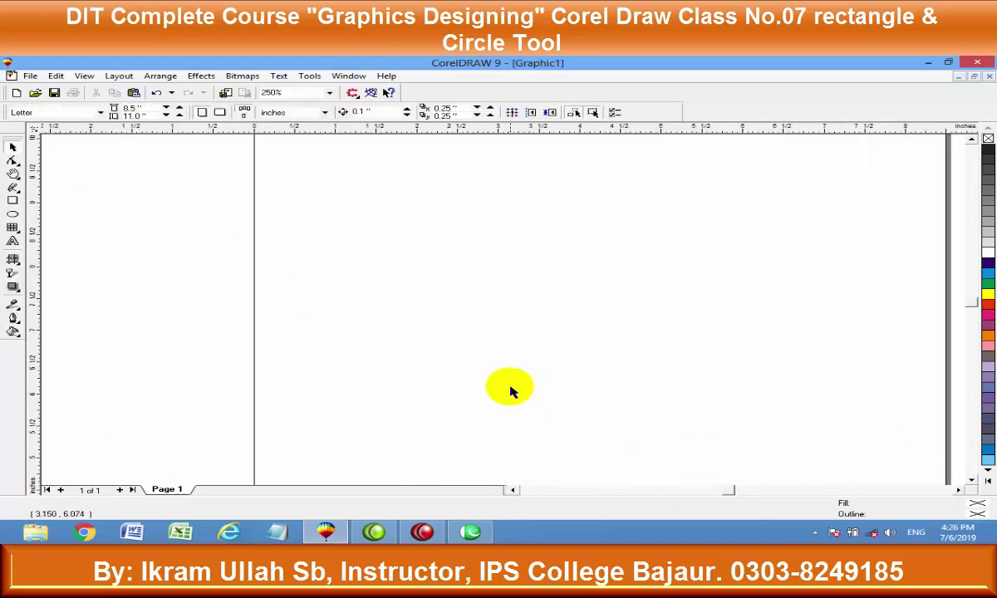
# Remove two practice rectangles and draw a 4.896-inch square from the page's top-left corner
pyautogui.click(12, 200)
pyautogui.moveTo(356, 202)
pyautogui.mouseDown()
pyautogui.moveTo(432, 214)
pyautogui.moveTo(606, 278)
pyautogui.moveTo(452, 357)
pyautogui.moveTo(746, 364)
pyautogui.mouseUp()
pyautogui.press('Delete')
pyautogui.moveTo(305, 211); pyautogui.dragTo(415, 244)
pyautogui.press('Delete')
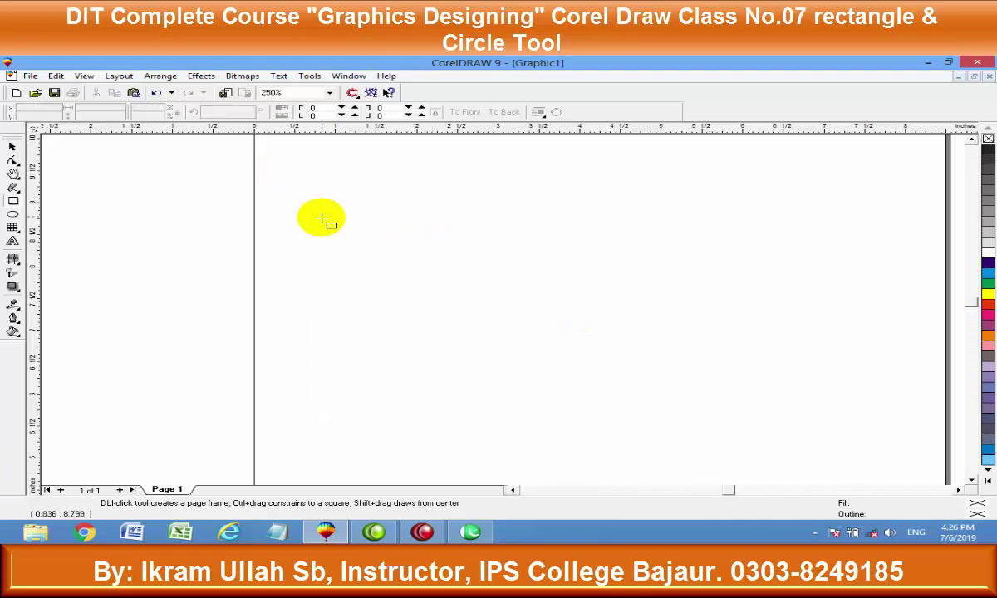
pyautogui.press('F3')
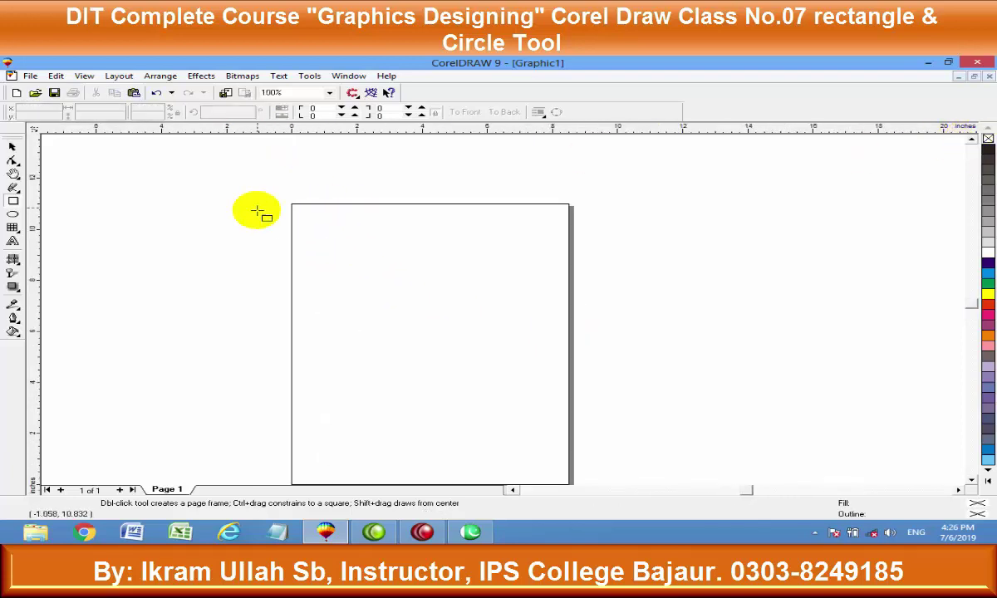
pyautogui.press('F3')
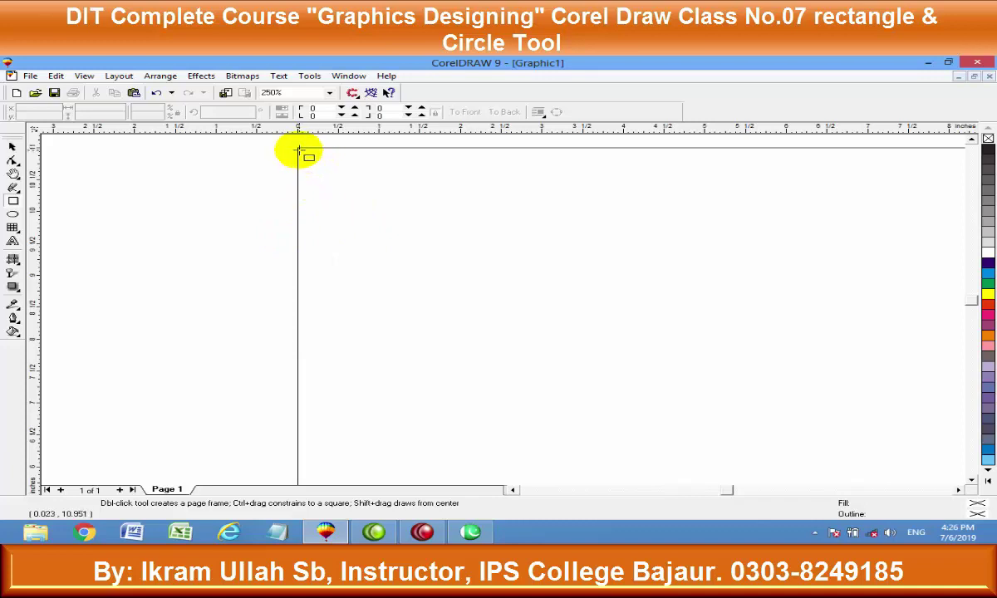
pyautogui.moveTo(299, 151)
pyautogui.mouseDown()
pyautogui.moveTo(490, 291)
pyautogui.moveTo(565, 364)
pyautogui.moveTo(634, 397)
pyautogui.moveTo(606, 392)
pyautogui.moveTo(677, 410)
pyautogui.moveTo(572, 379)
pyautogui.moveTo(597, 384)
pyautogui.moveTo(676, 446)
pyautogui.moveTo(621, 396)
pyautogui.moveTo(572, 380)
pyautogui.moveTo(689, 401)
pyautogui.moveTo(615, 395)
pyautogui.moveTo(599, 383)
pyautogui.moveTo(712, 427)
pyautogui.moveTo(617, 397)
pyautogui.moveTo(697, 423)
pyautogui.mouseUp()
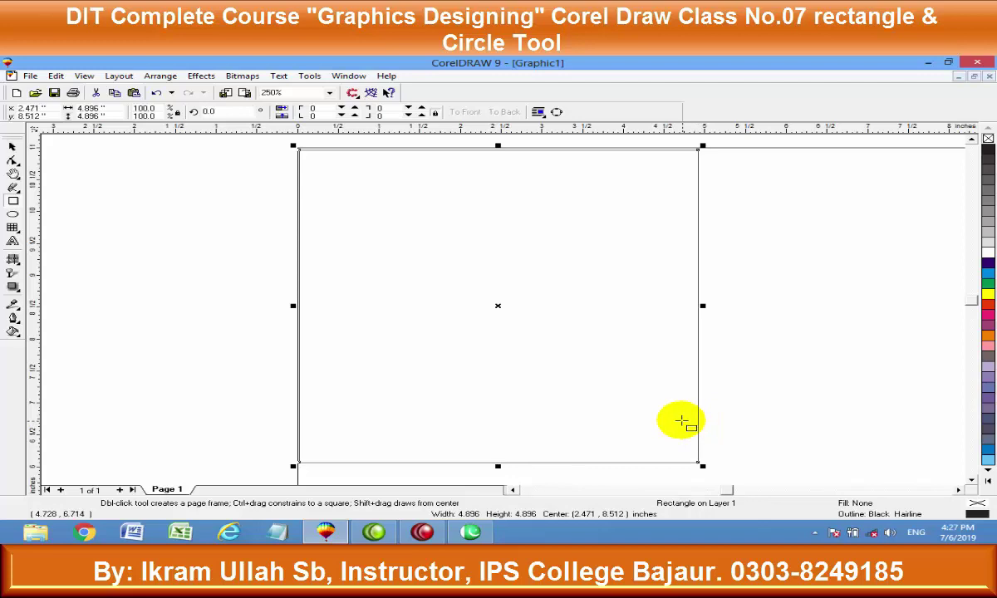
# Replace the corner square with a new square of about 5 inches from the top-left corner
pyautogui.press('Delete')
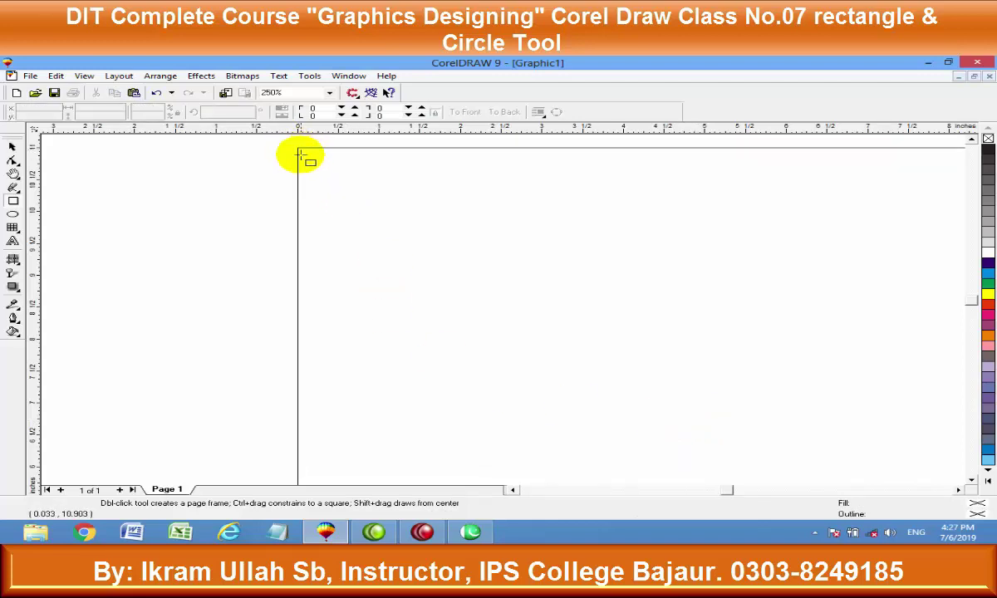
pyautogui.moveTo(300, 151); pyautogui.dragTo(320, 167)
pyautogui.moveTo(395, 205)
pyautogui.mouseDown()
pyautogui.moveTo(722, 366)
pyautogui.moveTo(890, 419)
pyautogui.moveTo(521, 285)
pyautogui.moveTo(681, 340)
pyautogui.moveTo(647, 332)
pyautogui.moveTo(605, 319)
pyautogui.moveTo(719, 341)
pyautogui.moveTo(629, 324)
pyautogui.moveTo(706, 339)
pyautogui.moveTo(495, 269)
pyautogui.moveTo(539, 279)
pyautogui.mouseUp()
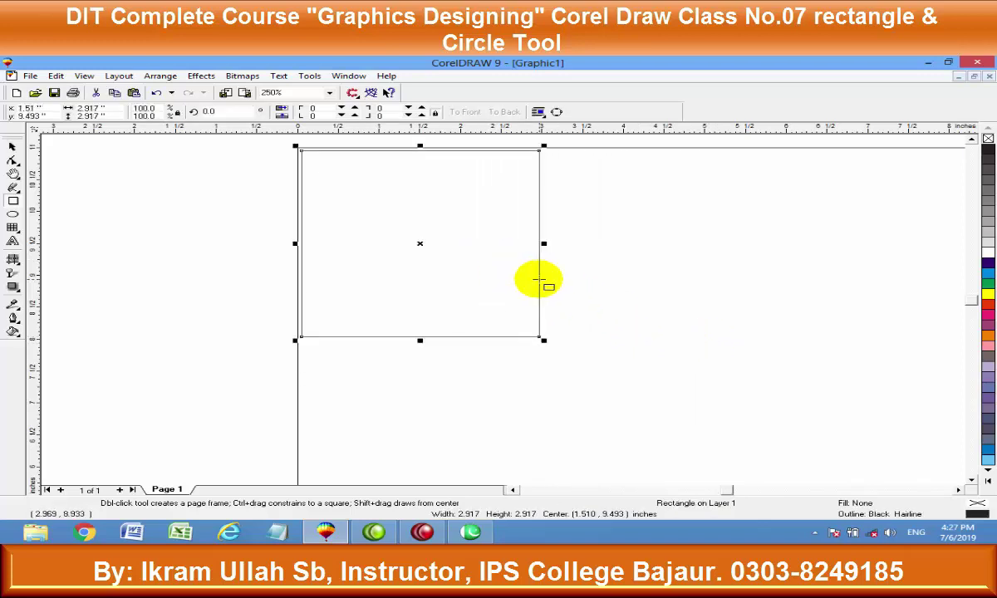
# Add three rectangles on the right, the newest 1.473 × 1.932 inches, and select everything
pyautogui.moveTo(629, 203)
pyautogui.mouseDown()
pyautogui.moveTo(728, 282)
pyautogui.moveTo(820, 334)
pyautogui.moveTo(946, 357)
pyautogui.moveTo(929, 304)
pyautogui.moveTo(799, 244)
pyautogui.moveTo(918, 248)
pyautogui.moveTo(952, 238)
pyautogui.moveTo(864, 260)
pyautogui.moveTo(688, 349)
pyautogui.moveTo(634, 408)
pyautogui.moveTo(567, 437)
pyautogui.moveTo(619, 423)
pyautogui.moveTo(797, 439)
pyautogui.moveTo(855, 417)
pyautogui.moveTo(873, 379)
pyautogui.moveTo(801, 303)
pyautogui.moveTo(712, 259)
pyautogui.moveTo(731, 274)
pyautogui.moveTo(895, 304)
pyautogui.moveTo(892, 209)
pyautogui.moveTo(806, 296)
pyautogui.moveTo(813, 358)
pyautogui.moveTo(909, 396)
pyautogui.moveTo(629, 272)
pyautogui.mouseUp()
pyautogui.moveTo(559, 249)
pyautogui.mouseDown()
pyautogui.moveTo(686, 291)
pyautogui.moveTo(763, 365)
pyautogui.moveTo(657, 280)
pyautogui.moveTo(863, 382)
pyautogui.moveTo(739, 343)
pyautogui.moveTo(663, 289)
pyautogui.moveTo(695, 317)
pyautogui.mouseUp()
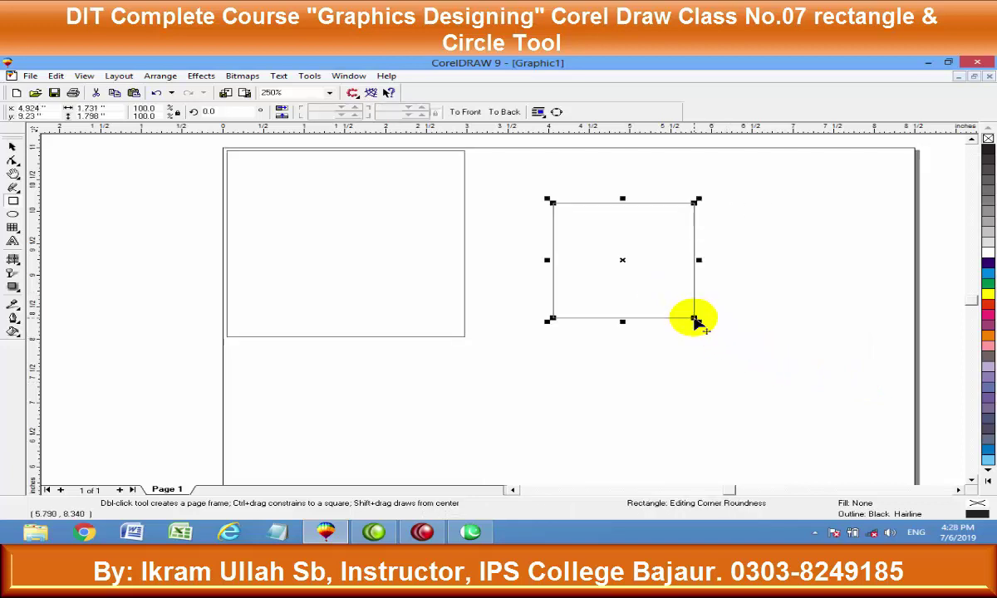
pyautogui.moveTo(555, 352)
pyautogui.mouseDown()
pyautogui.moveTo(716, 430)
pyautogui.moveTo(643, 412)
pyautogui.moveTo(824, 434)
pyautogui.moveTo(889, 420)
pyautogui.moveTo(907, 391)
pyautogui.moveTo(902, 371)
pyautogui.moveTo(896, 391)
pyautogui.moveTo(774, 423)
pyautogui.moveTo(633, 411)
pyautogui.moveTo(630, 419)
pyautogui.mouseUp()
pyautogui.moveTo(714, 299)
pyautogui.mouseDown()
pyautogui.moveTo(830, 397)
pyautogui.moveTo(884, 412)
pyautogui.moveTo(803, 338)
pyautogui.moveTo(916, 343)
pyautogui.moveTo(903, 393)
pyautogui.moveTo(772, 360)
pyautogui.mouseUp()
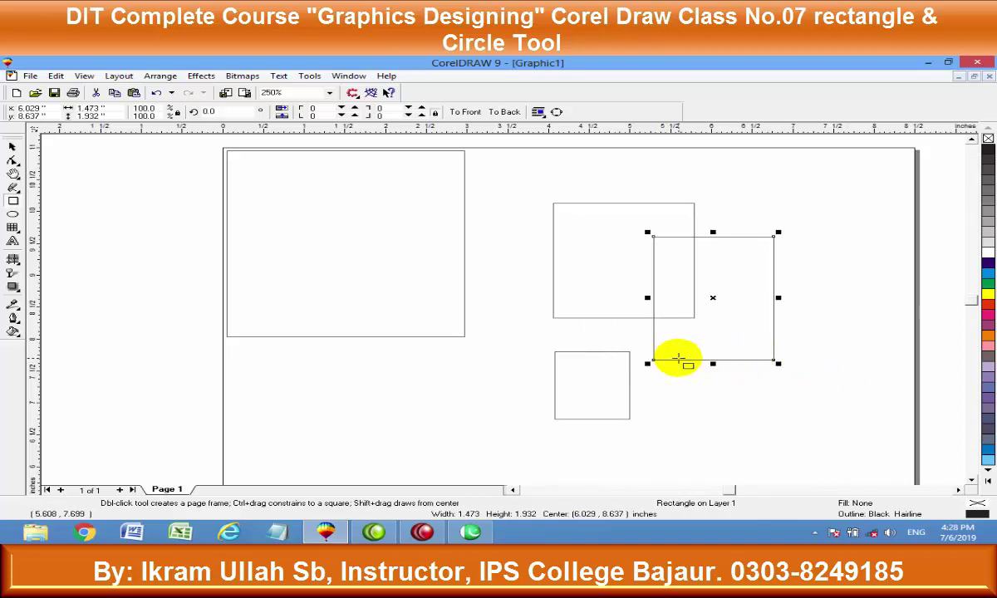
pyautogui.hotkey('ctrl', 'a')
# Delete all rectangles, then draw two test rectangles and delete both, leaving the page blank
pyautogui.press('Delete')
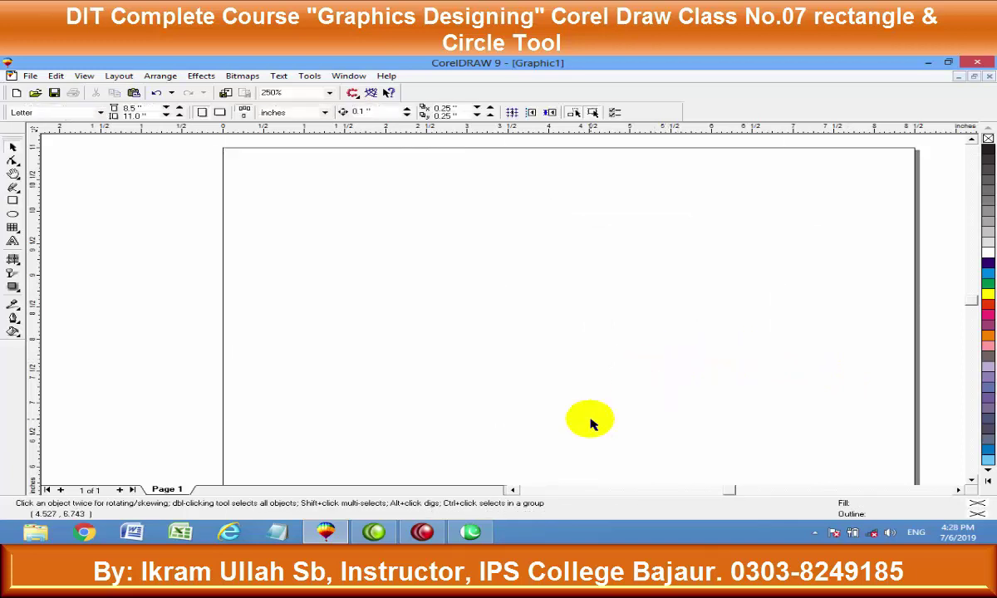
pyautogui.press('F6')
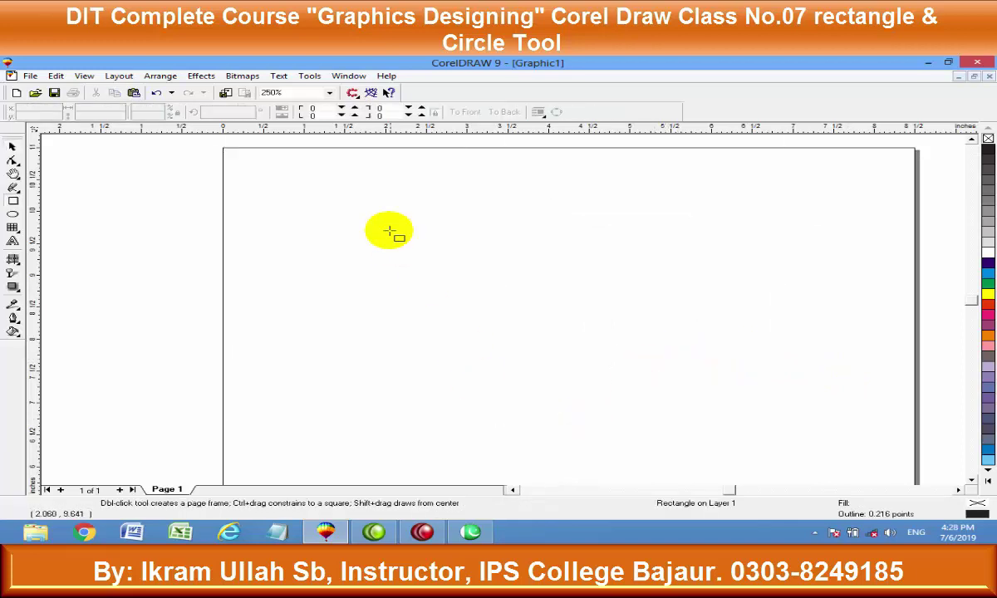
pyautogui.moveTo(354, 211)
pyautogui.mouseDown()
pyautogui.moveTo(422, 273)
pyautogui.moveTo(499, 263)
pyautogui.moveTo(415, 261)
pyautogui.moveTo(376, 241)
pyautogui.moveTo(414, 266)
pyautogui.moveTo(516, 280)
pyautogui.moveTo(413, 300)
pyautogui.moveTo(496, 306)
pyautogui.moveTo(495, 259)
pyautogui.moveTo(475, 223)
pyautogui.moveTo(508, 232)
pyautogui.moveTo(482, 260)
pyautogui.moveTo(490, 278)
pyautogui.moveTo(461, 281)
pyautogui.moveTo(380, 249)
pyautogui.moveTo(463, 284)
pyautogui.mouseUp()
pyautogui.moveTo(523, 215)
pyautogui.mouseDown()
pyautogui.moveTo(590, 267)
pyautogui.moveTo(799, 266)
pyautogui.moveTo(710, 311)
pyautogui.moveTo(752, 376)
pyautogui.mouseUp()
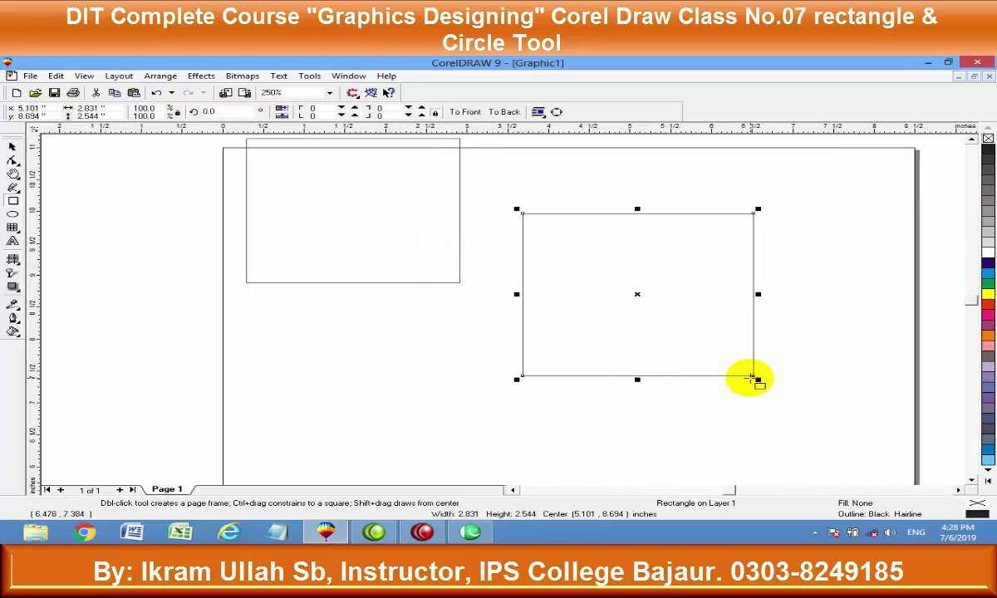
pyautogui.press('Delete')
pyautogui.press('space')
pyautogui.click(349, 283)
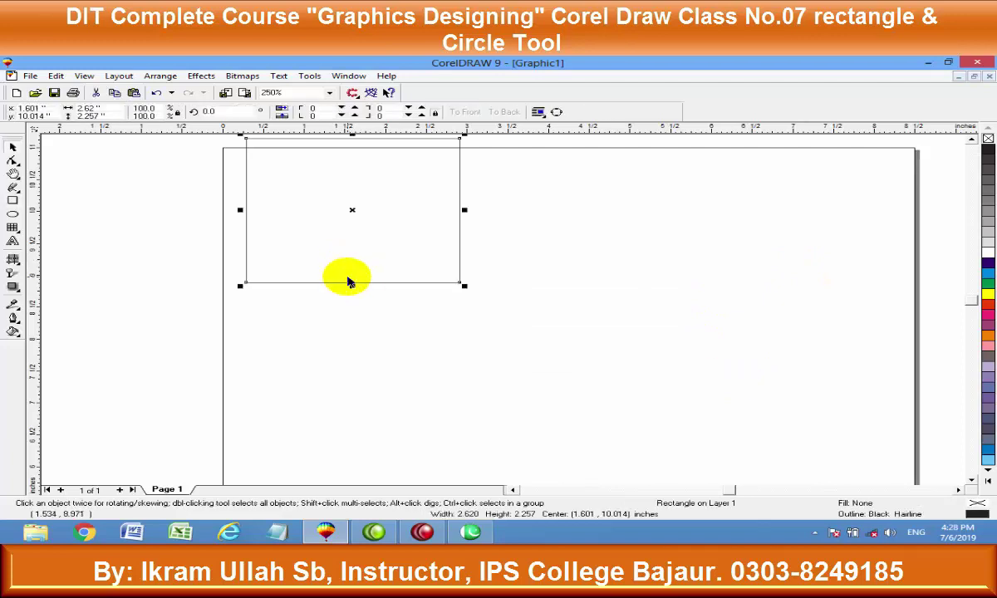
pyautogui.press('Delete')
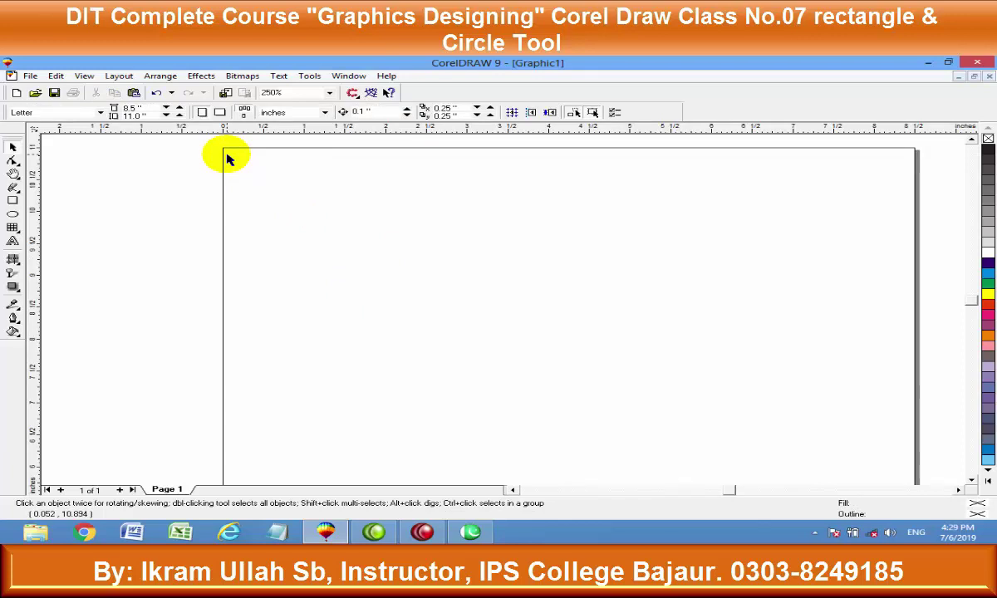
# Draw five outline rectangles and squares, ending with a 2.448-inch centre-drawn square at upper right
pyautogui.press('space')
pyautogui.moveTo(339, 223)
pyautogui.mouseDown()
pyautogui.moveTo(640, 297)
pyautogui.moveTo(518, 293)
pyautogui.moveTo(667, 333)
pyautogui.moveTo(453, 268)
pyautogui.mouseUp()
pyautogui.moveTo(520, 227)
pyautogui.mouseDown()
pyautogui.moveTo(717, 305)
pyautogui.moveTo(619, 246)
pyautogui.moveTo(637, 252)
pyautogui.mouseUp()
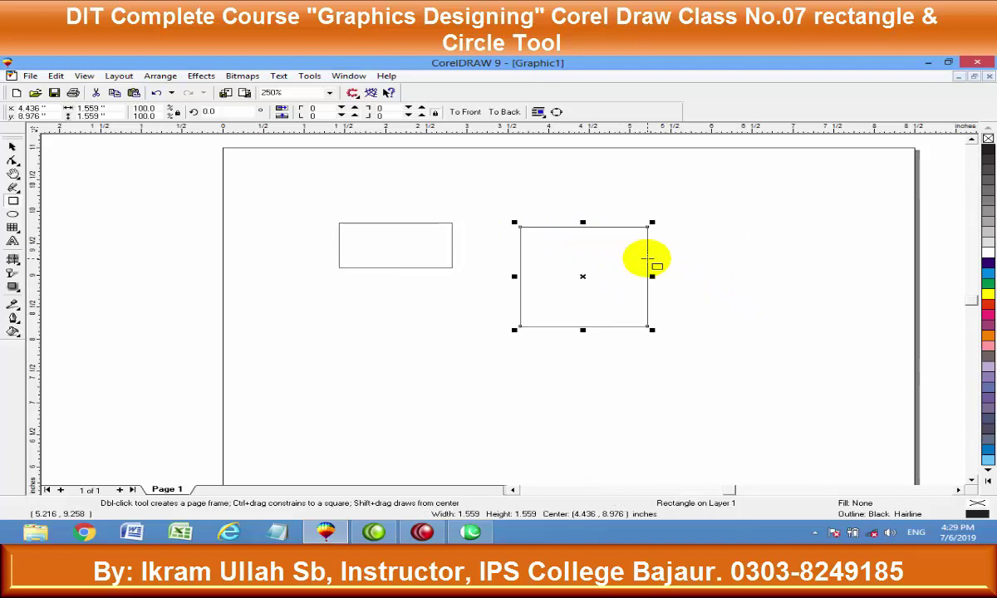
pyautogui.moveTo(109, 263)
pyautogui.mouseDown()
pyautogui.moveTo(324, 405)
pyautogui.moveTo(304, 398)
pyautogui.mouseUp()
pyautogui.moveTo(504, 358); pyautogui.dragTo(605, 436)
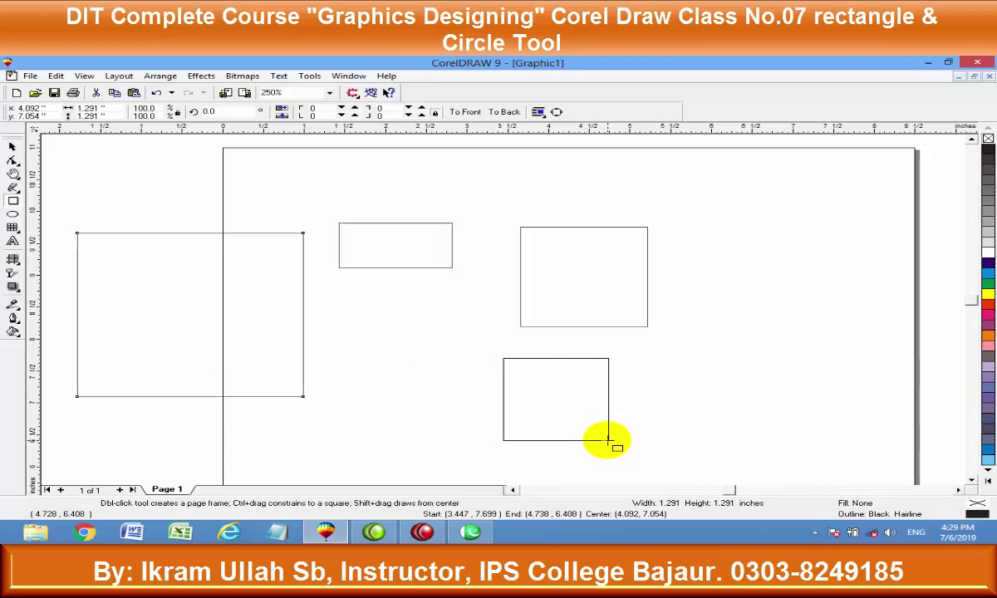
pyautogui.moveTo(622, 451)
pyautogui.mouseDown()
pyautogui.moveTo(625, 438)
pyautogui.moveTo(641, 445)
pyautogui.moveTo(581, 403)
pyautogui.moveTo(663, 434)
pyautogui.mouseUp()
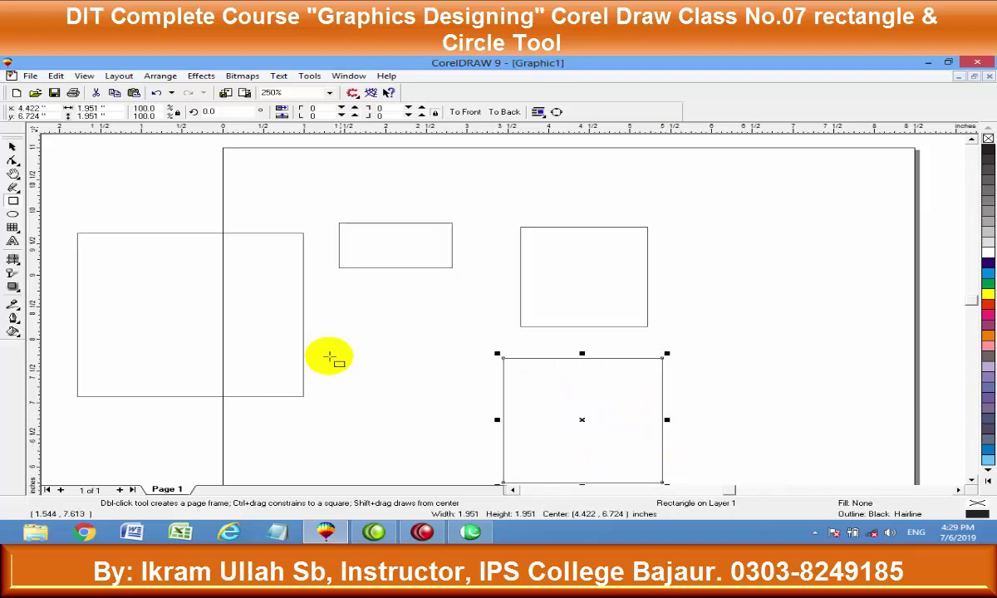
pyautogui.moveTo(691, 259); pyautogui.dragTo(791, 334)
pyautogui.press('space')
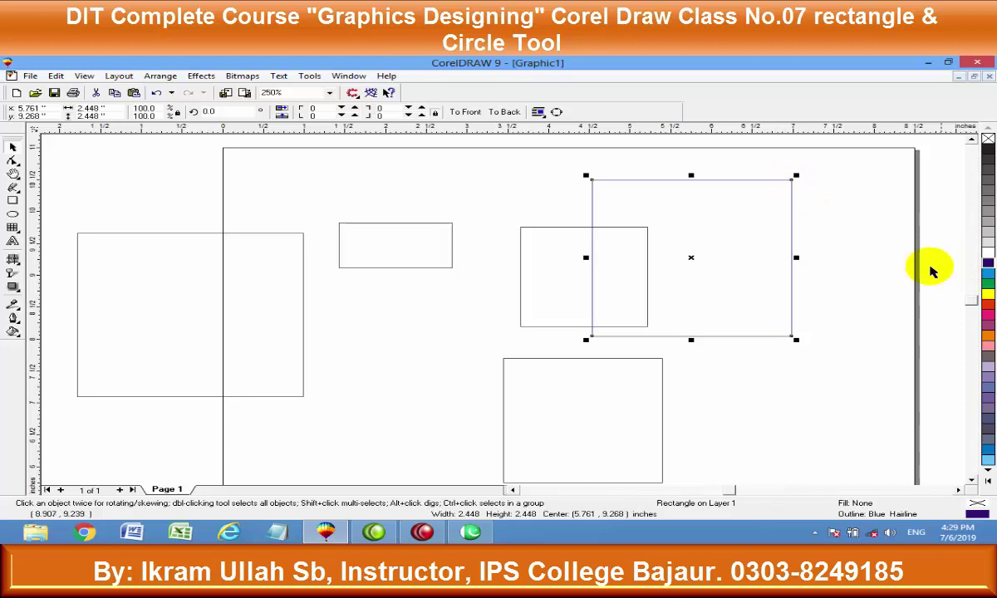
# Give the top-right square a solid 8-point outline
pyautogui.press('F12')
pyautogui.click(485, 258)
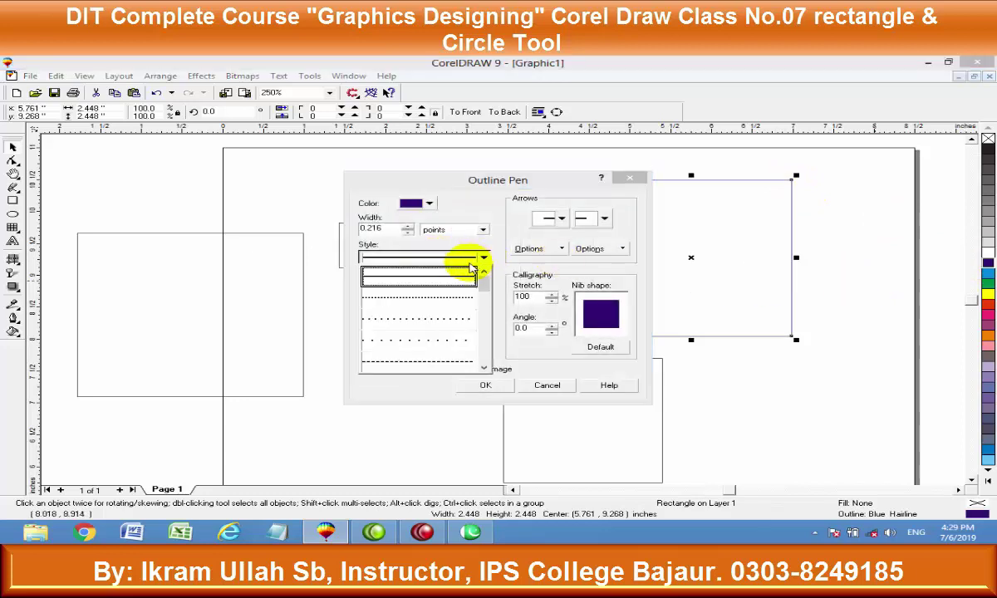
pyautogui.click(390, 228)
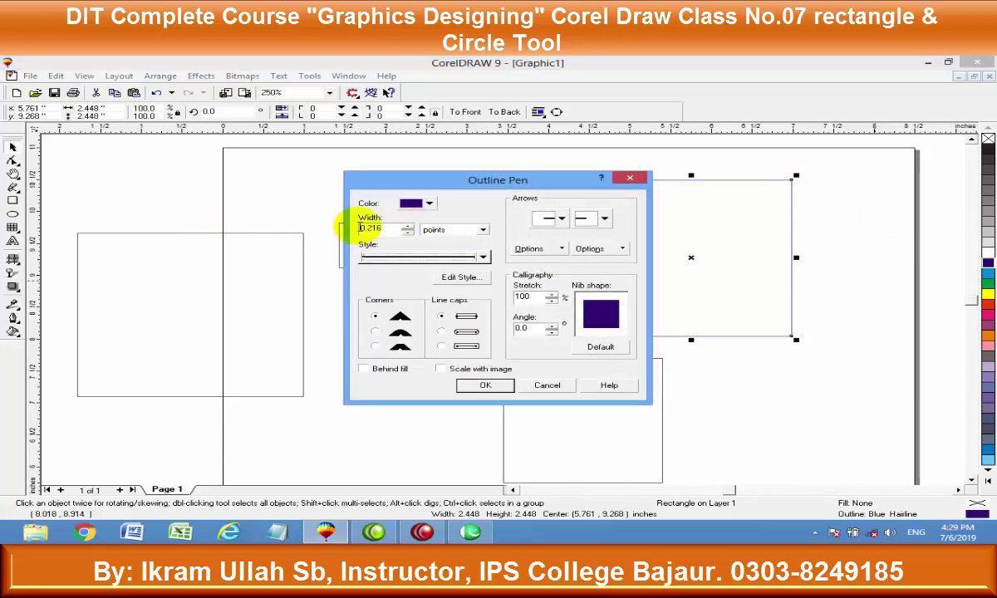
pyautogui.doubleClick(361, 228)
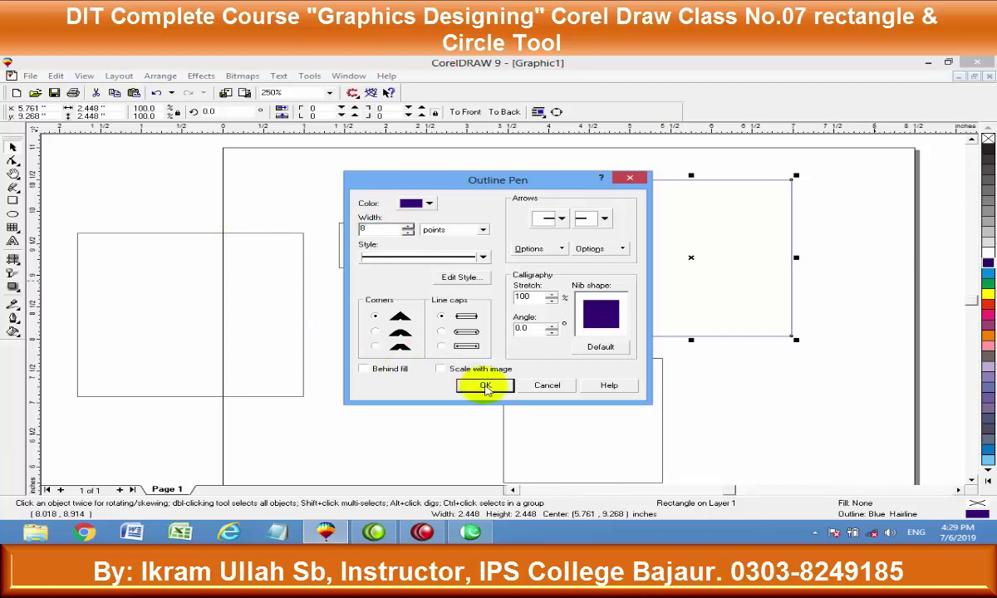
pyautogui.click(486, 387)
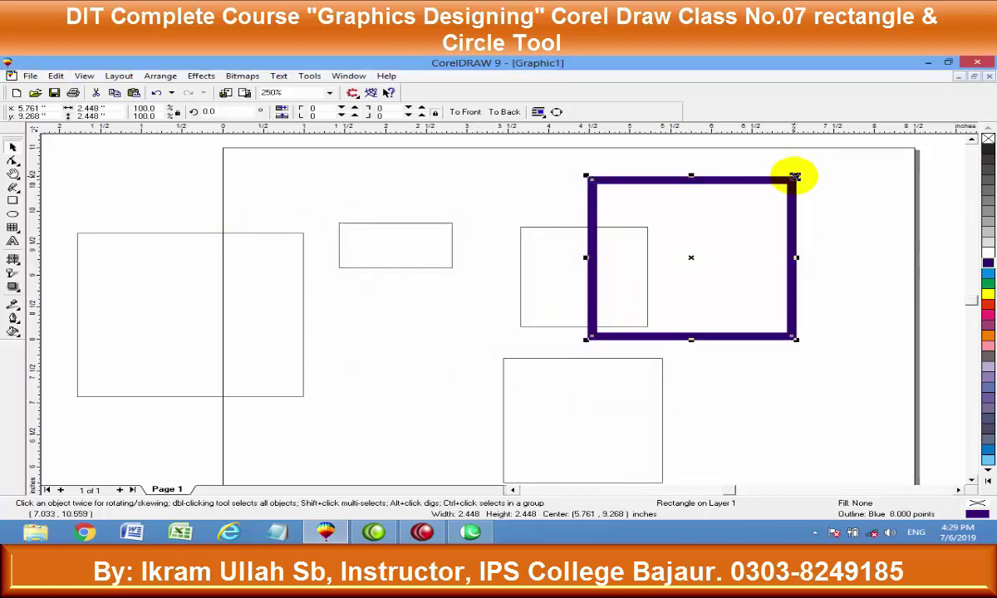
# Place a smaller copy inside it, filling the outer square yellow and the inner white
pyautogui.moveTo(794, 177); pyautogui.dragTo(783, 189)
pyautogui.press('F10')
pyautogui.press('space')
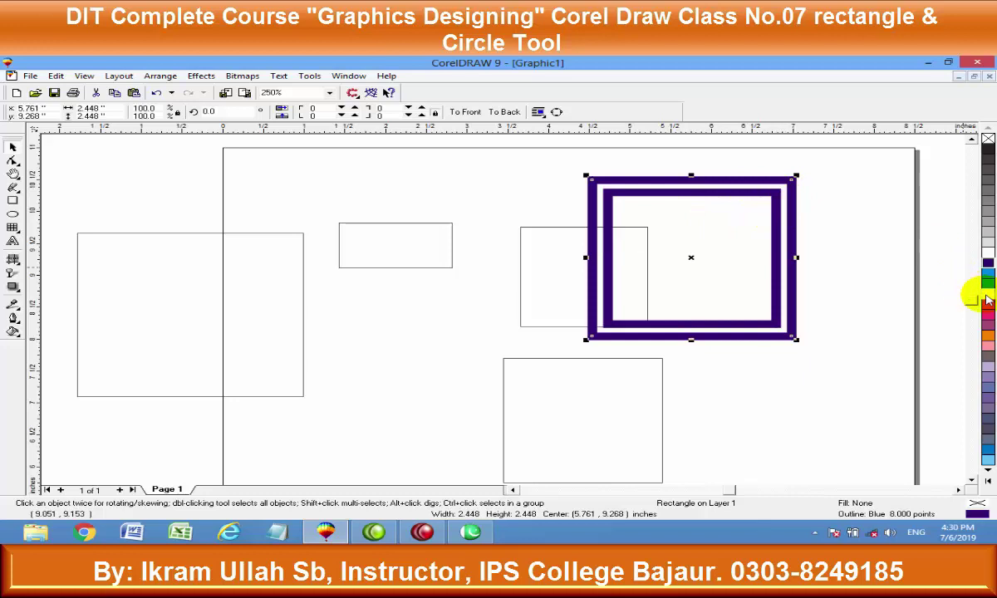
pyautogui.click(987, 298)
pyautogui.click(988, 247)
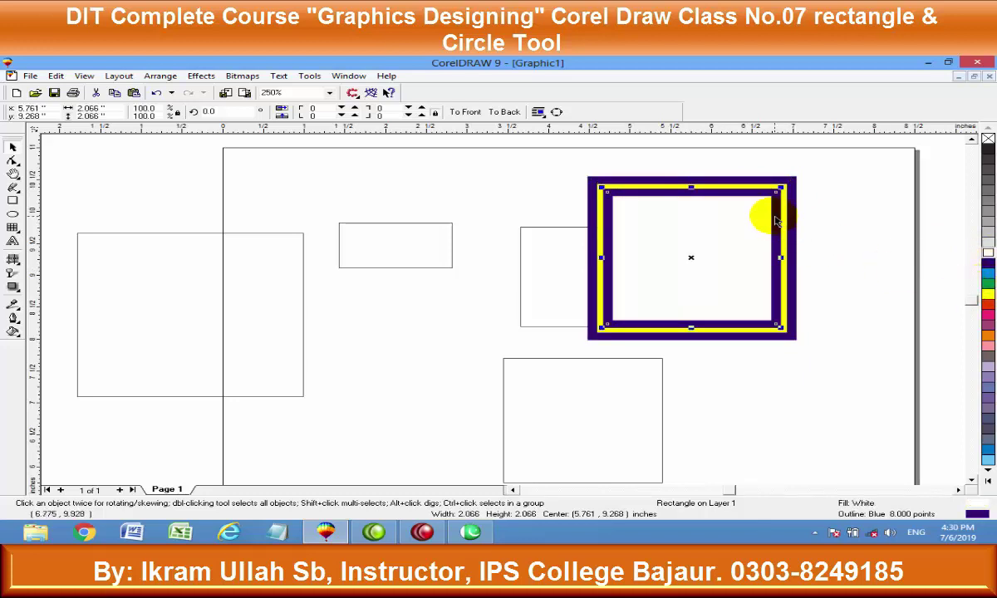
# Give the inner square a red dashed 3-point outline
pyautogui.press('F12')
pyautogui.click(414, 204)
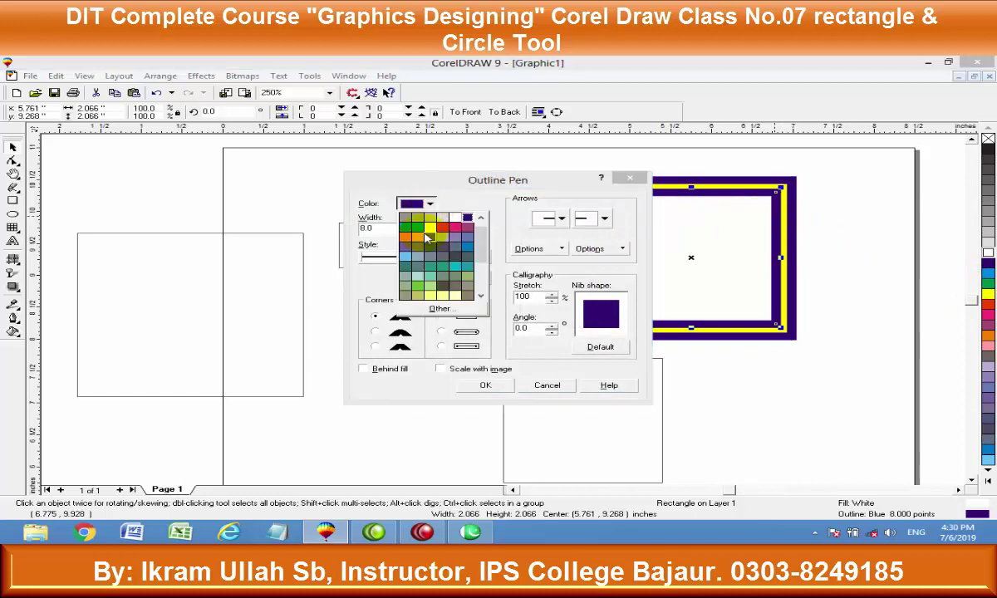
pyautogui.click(446, 227)
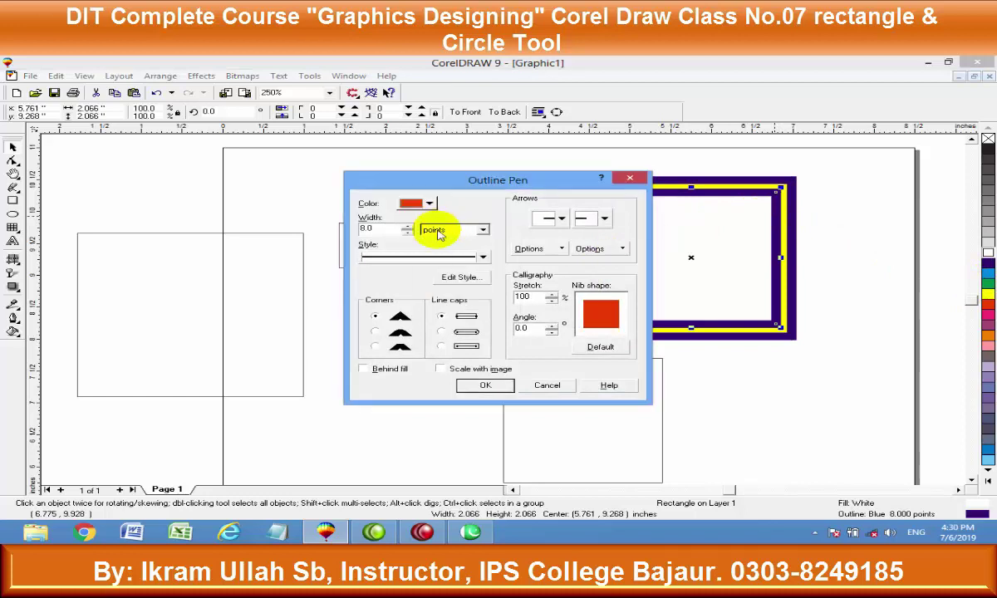
pyautogui.click(482, 259)
pyautogui.click(439, 296)
pyautogui.click(488, 384)
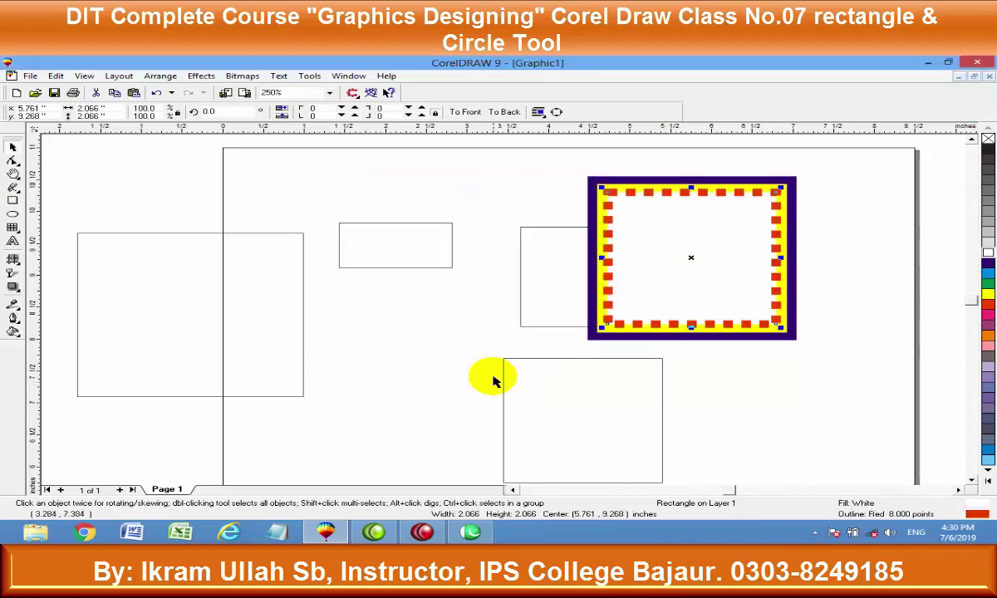
pyautogui.press('F12')
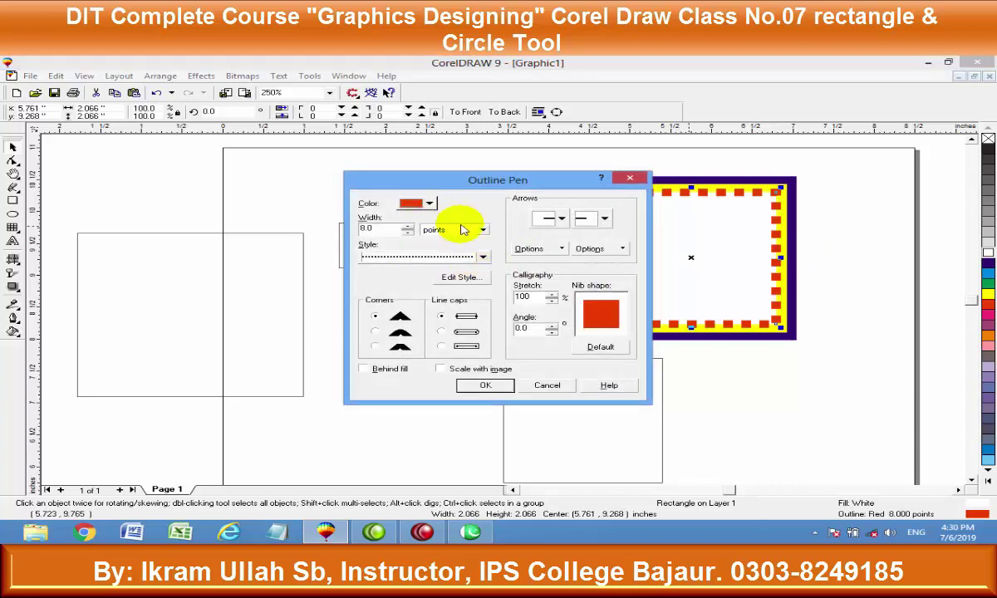
pyautogui.moveTo(393, 227); pyautogui.dragTo(213, 231)
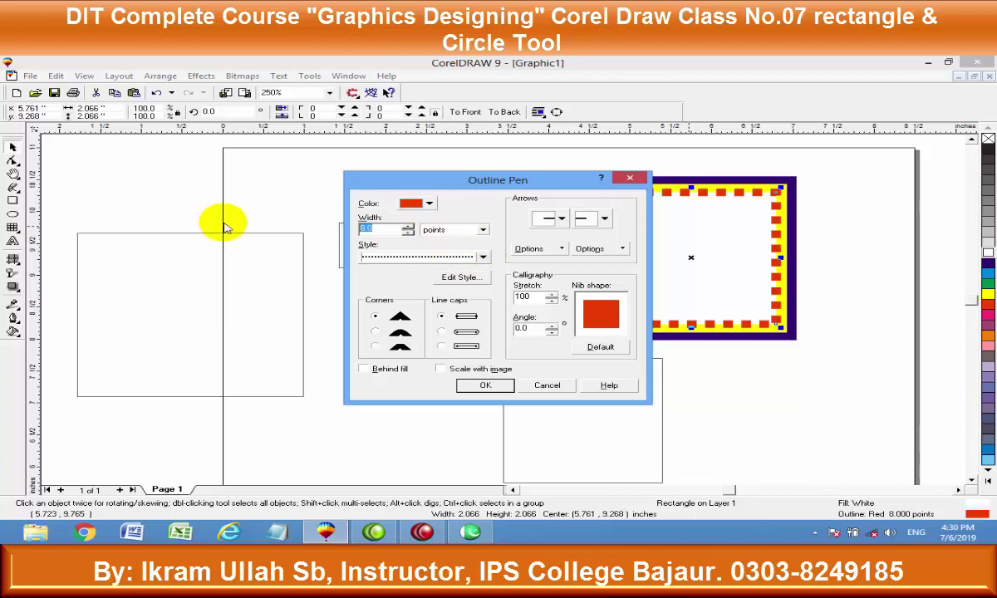
pyautogui.write('3')
pyautogui.click(486, 385)
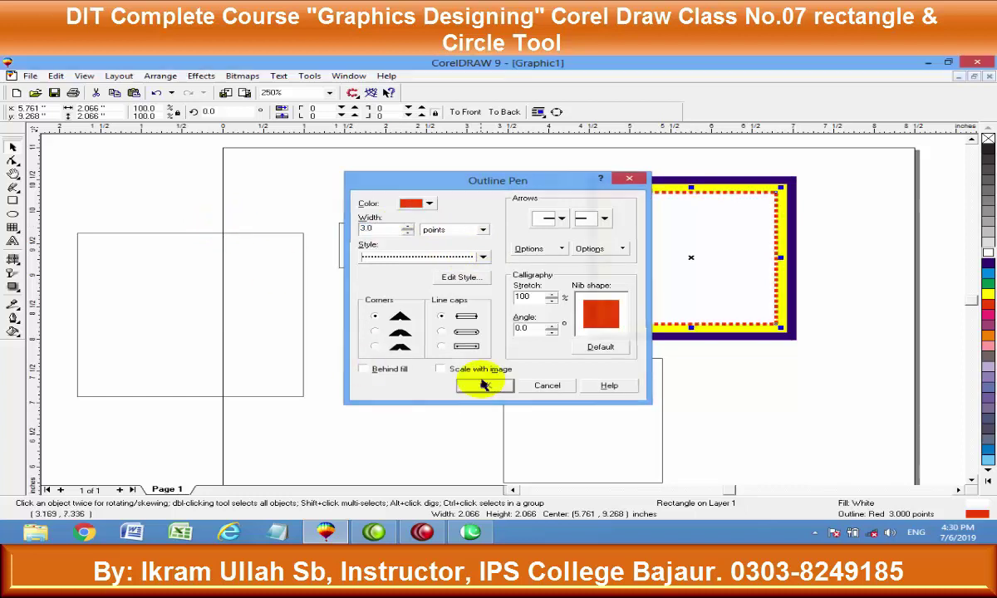
# Round the inner square's corners and select the yellow framed square
pyautogui.moveTo(779, 199); pyautogui.dragTo(773, 208)
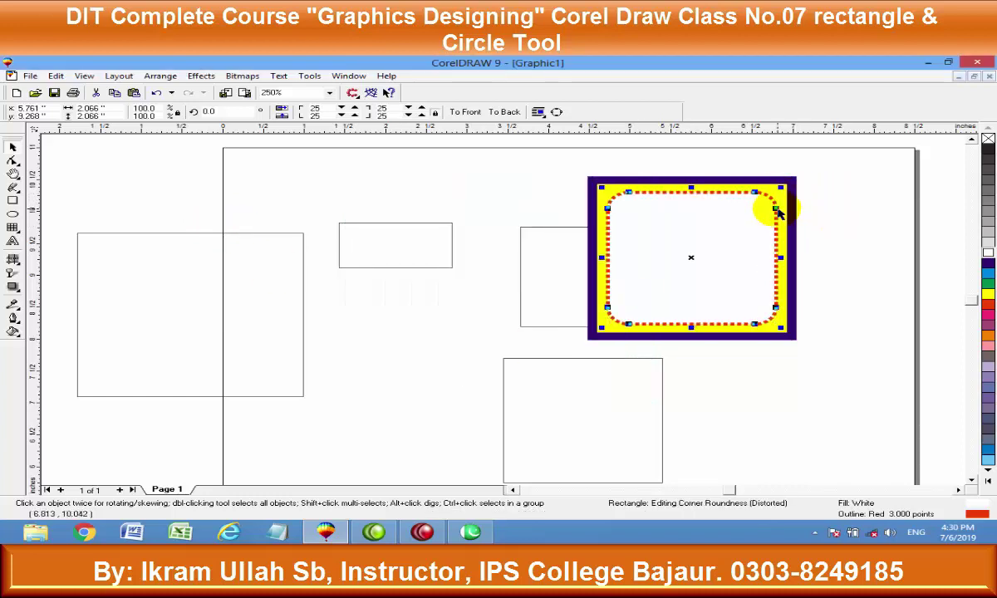
pyautogui.press('F6')
pyautogui.press('Escape')
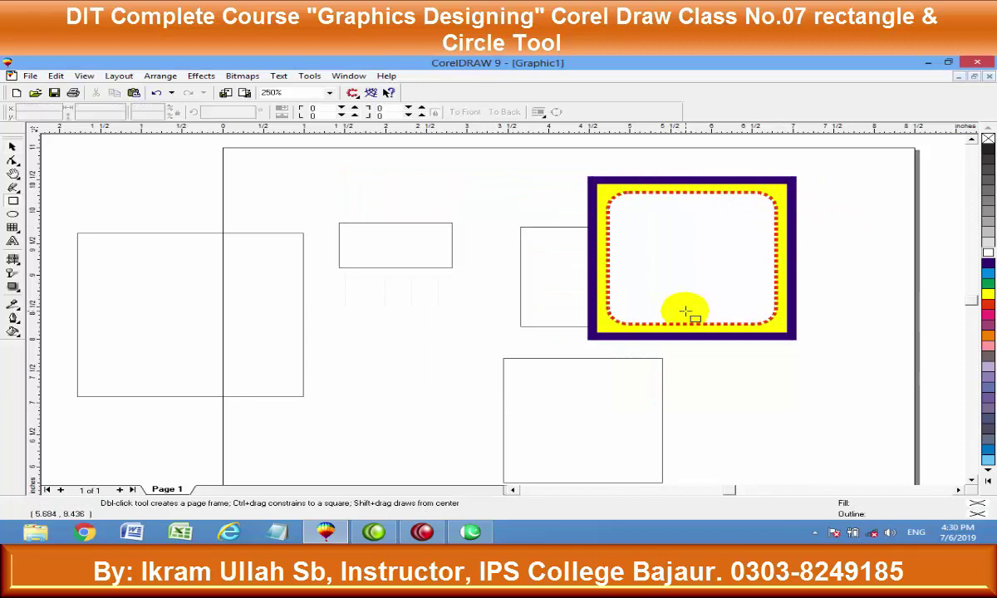
pyautogui.press('space')
pyautogui.click(695, 334)
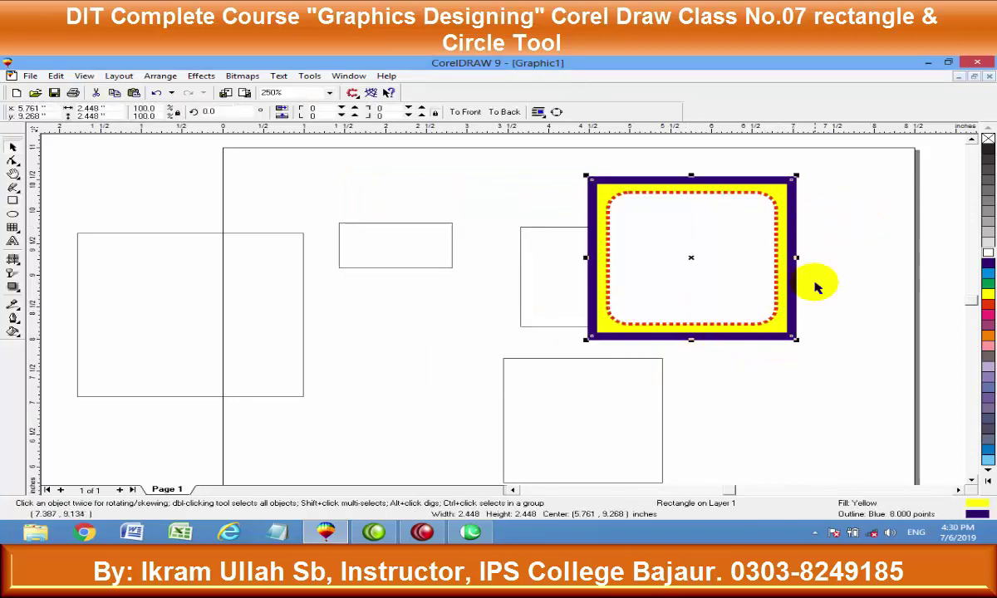
# Stretch the framed square and overlapping rectangles to 3.72 inches tall, then delete all objects
pyautogui.click(659, 367)
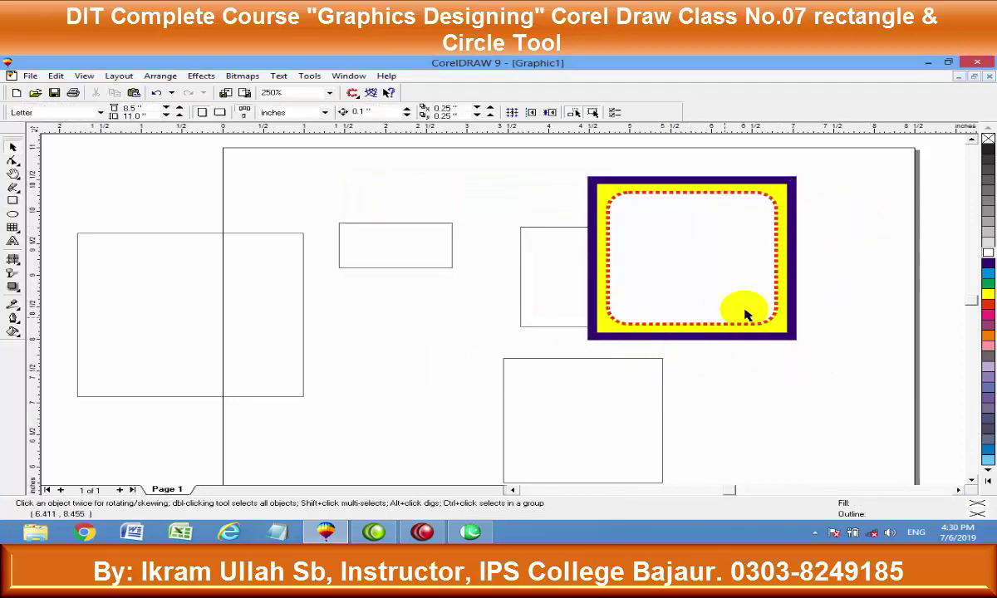
pyautogui.keyDown('shift'); pyautogui.click(688, 322); pyautogui.keyUp('shift')
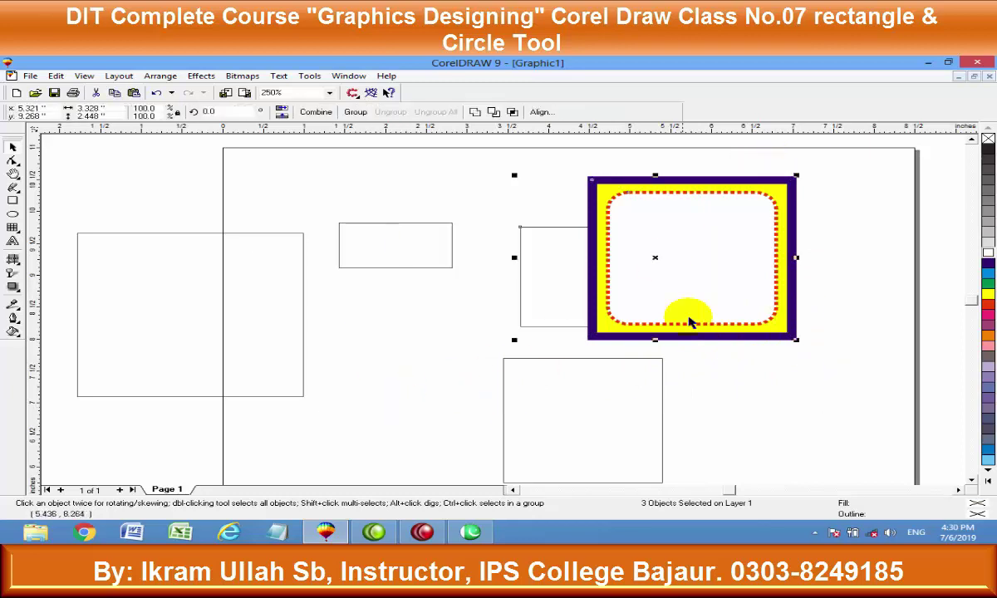
pyautogui.moveTo(657, 341); pyautogui.dragTo(645, 422)
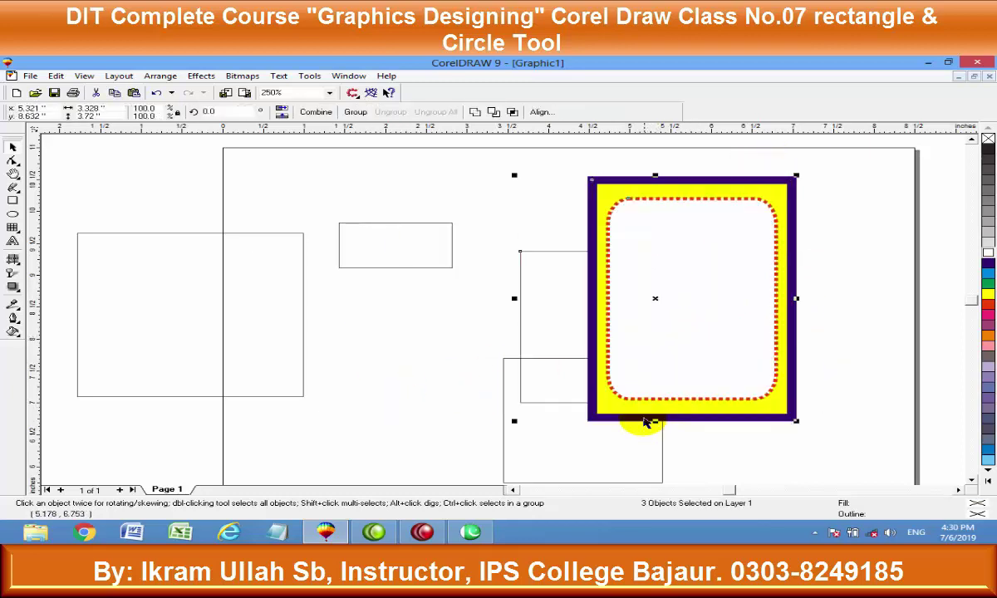
pyautogui.click(852, 311)
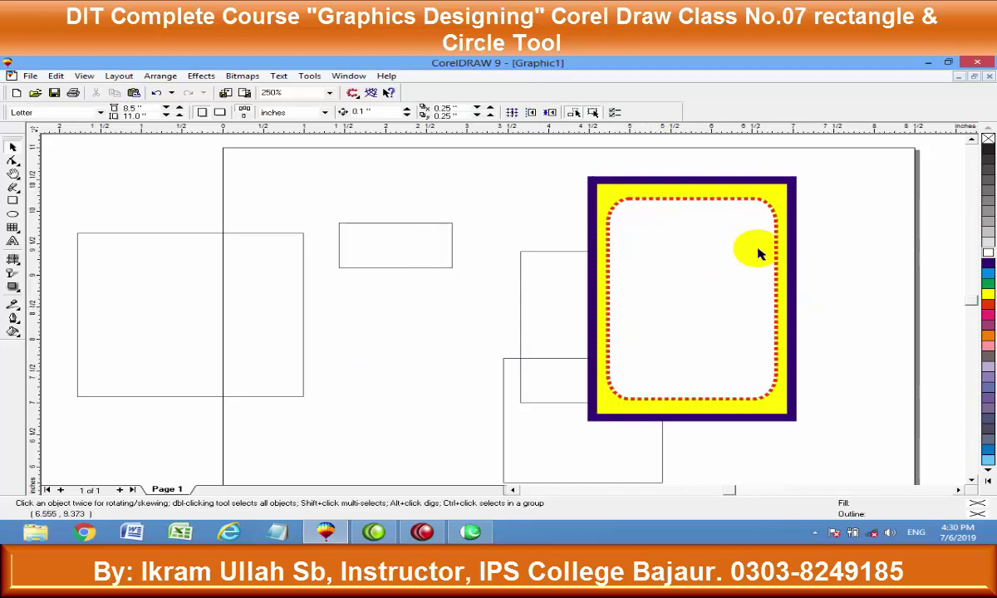
pyautogui.click(768, 216)
pyautogui.hotkey('ctrl', 'a')
pyautogui.press('Delete')
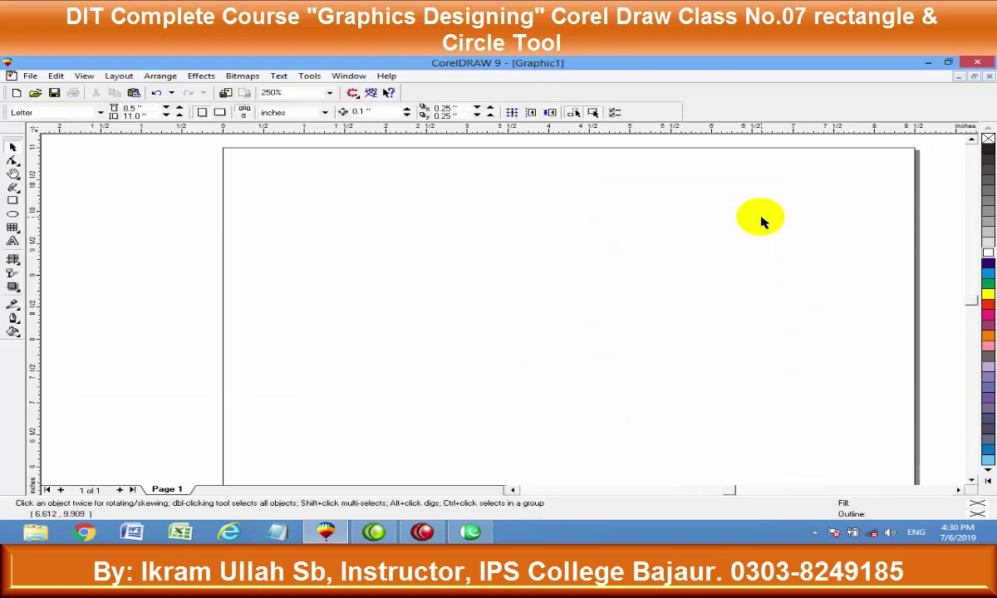
pyautogui.press('F6')
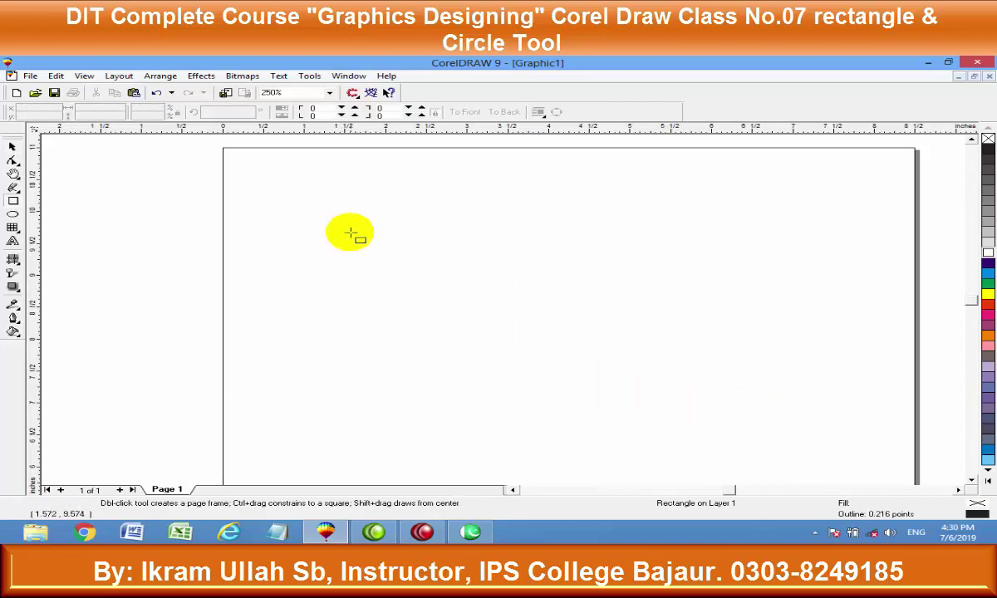
pyautogui.moveTo(349, 233)
pyautogui.mouseDown()
pyautogui.moveTo(390, 271)
pyautogui.moveTo(448, 297)
pyautogui.moveTo(434, 296)
pyautogui.mouseUp()
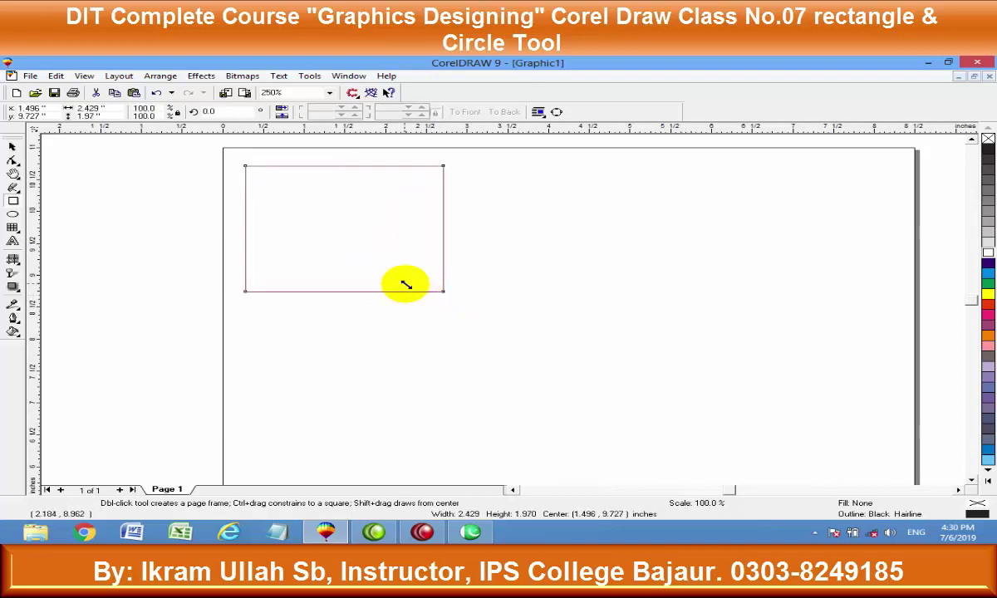
pyautogui.moveTo(406, 285); pyautogui.dragTo(437, 303)
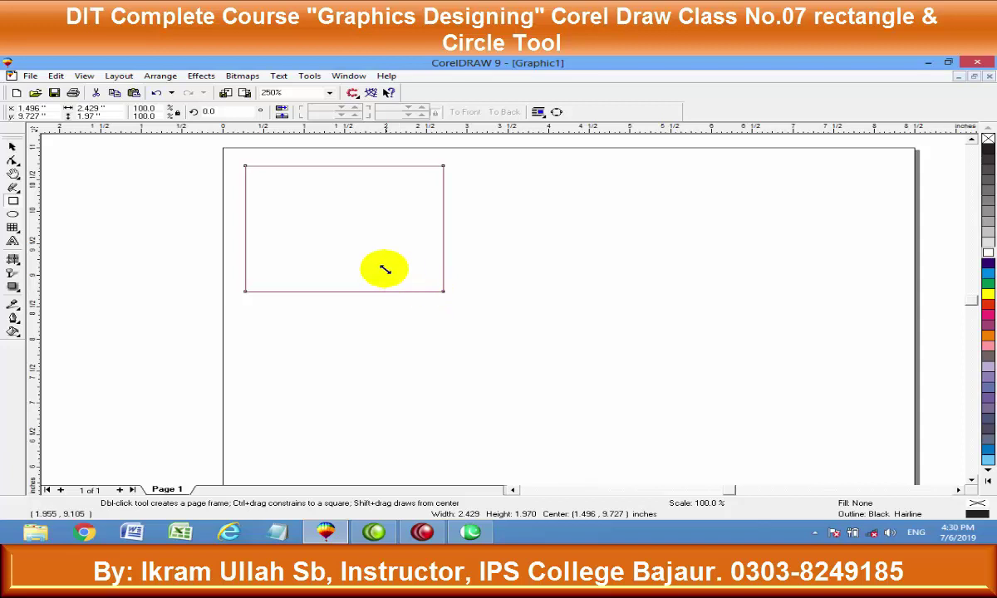
pyautogui.click(400, 293)
pyautogui.click(453, 299)
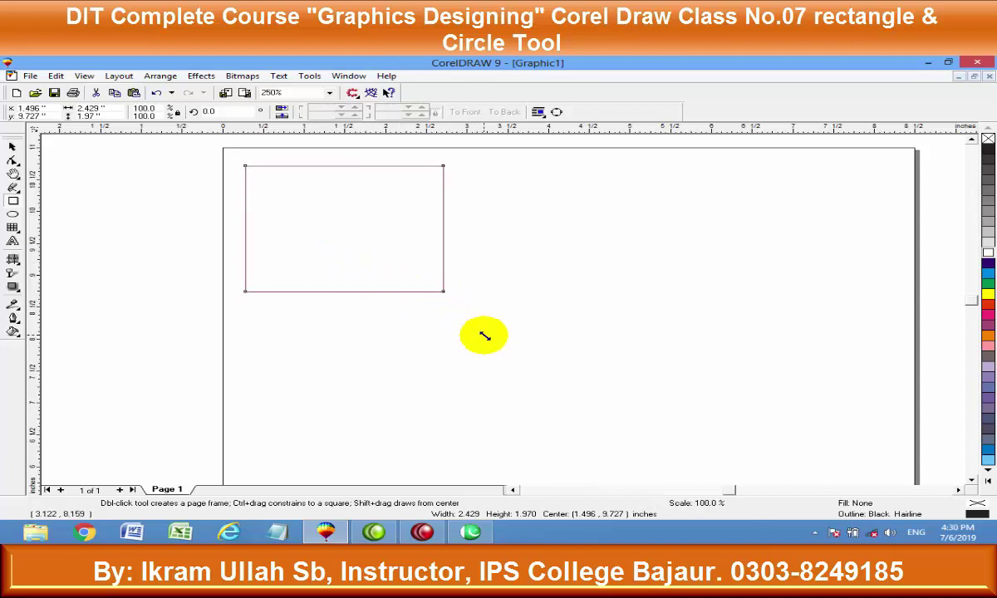
pyautogui.moveTo(488, 276); pyautogui.dragTo(659, 398)
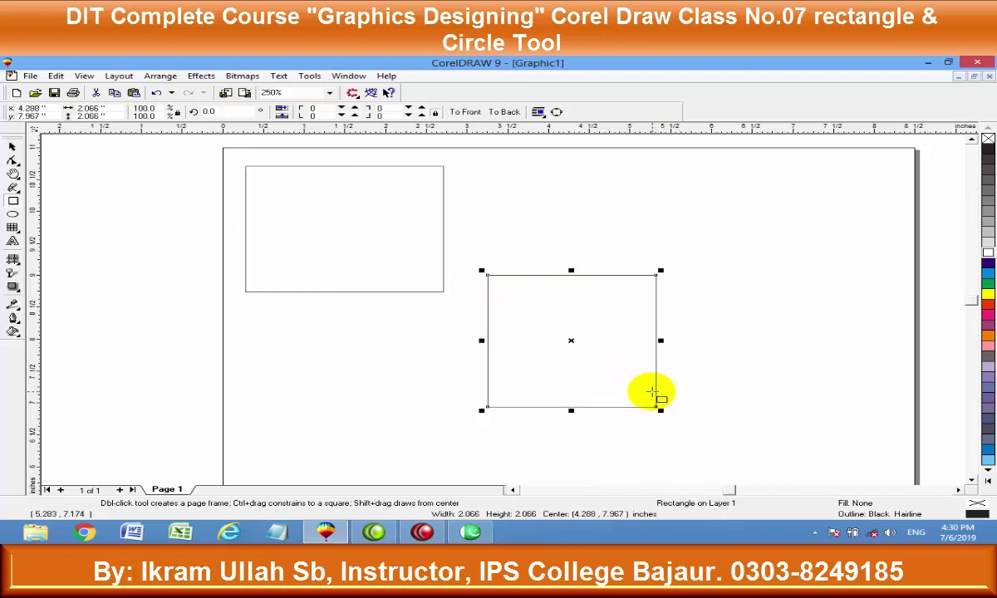
pyautogui.hotkey('ctrl', 'a')
pyautogui.press('Delete')
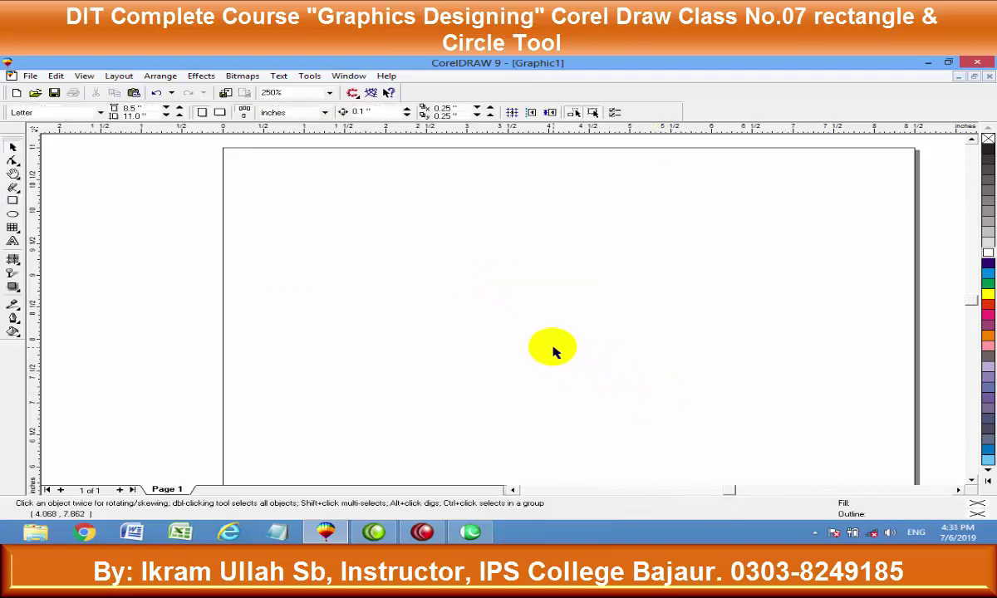
pyautogui.press('F6')
pyautogui.moveTo(356, 238); pyautogui.dragTo(416, 290)
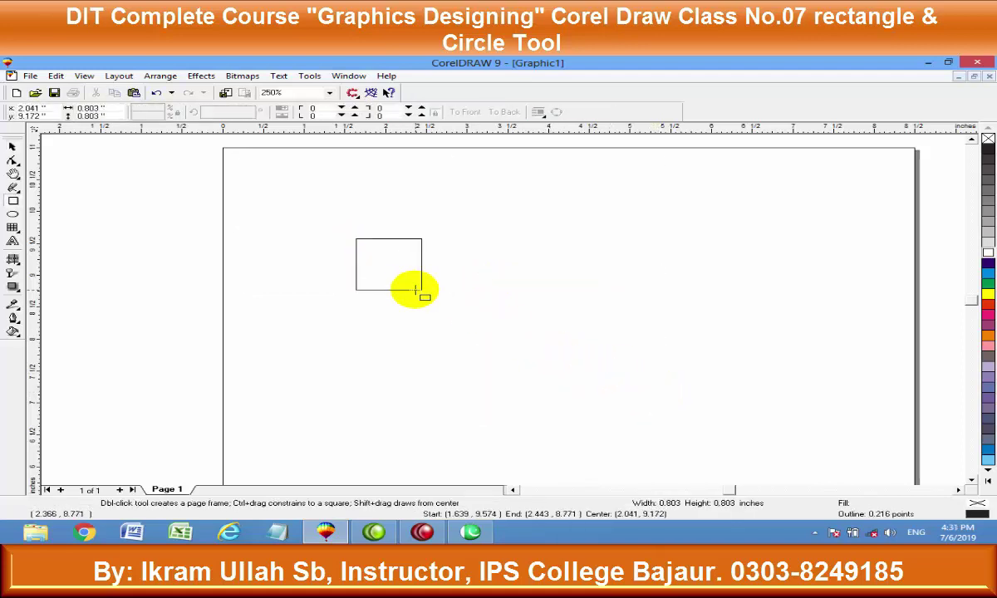
pyautogui.moveTo(418, 291)
pyautogui.mouseDown()
pyautogui.moveTo(505, 322)
pyautogui.moveTo(363, 248)
pyautogui.moveTo(413, 277)
pyautogui.moveTo(430, 312)
pyautogui.moveTo(372, 285)
pyautogui.moveTo(486, 335)
pyautogui.moveTo(377, 258)
pyautogui.moveTo(465, 322)
pyautogui.moveTo(427, 304)
pyautogui.mouseUp()
pyautogui.moveTo(514, 235); pyautogui.dragTo(683, 349)
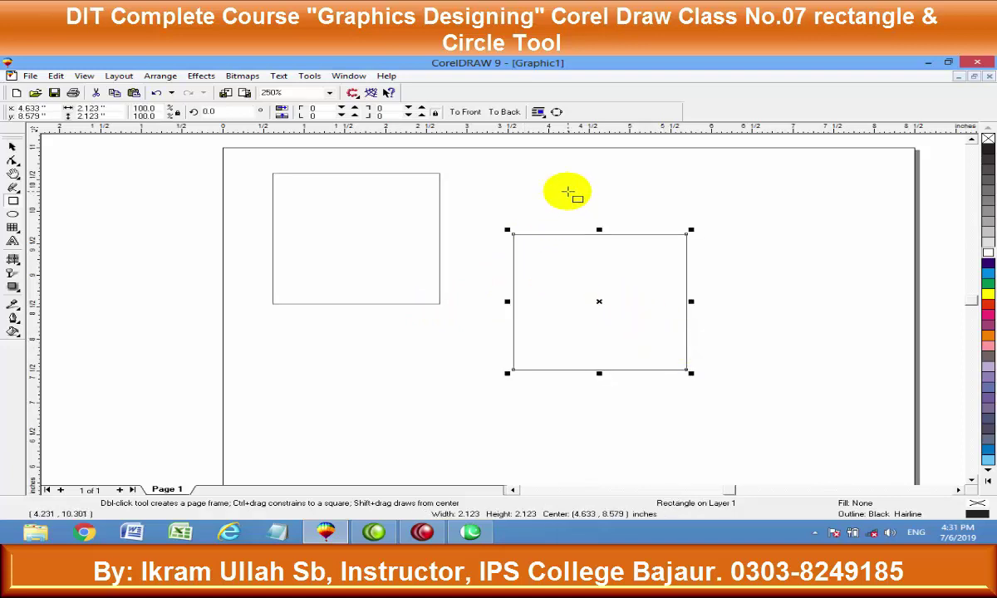
pyautogui.moveTo(559, 178)
pyautogui.mouseDown()
pyautogui.moveTo(600, 210)
pyautogui.moveTo(695, 200)
pyautogui.moveTo(585, 226)
pyautogui.moveTo(624, 235)
pyautogui.moveTo(661, 216)
pyautogui.moveTo(650, 248)
pyautogui.mouseUp()
pyautogui.moveTo(311, 359)
pyautogui.mouseDown()
pyautogui.moveTo(400, 394)
pyautogui.moveTo(446, 398)
pyautogui.moveTo(345, 383)
pyautogui.moveTo(413, 400)
pyautogui.moveTo(459, 399)
pyautogui.moveTo(362, 337)
pyautogui.moveTo(468, 345)
pyautogui.moveTo(425, 338)
pyautogui.mouseUp()
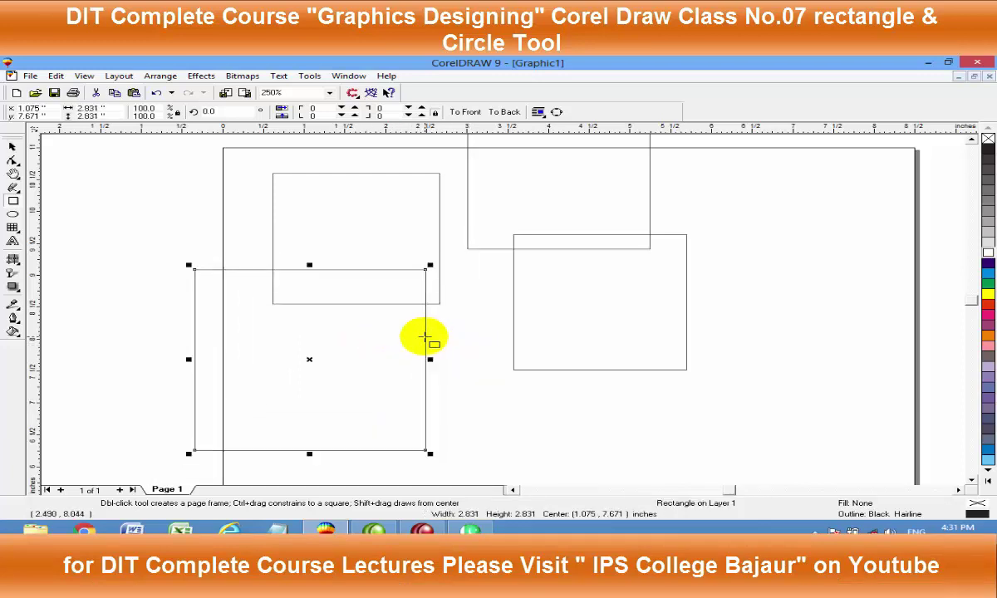
pyautogui.hotkey('ctrl', 'a')
# Delete the four squares and draw a thin cyan-filled bar, 2.678 × 0.277 inches
pyautogui.press('Delete')
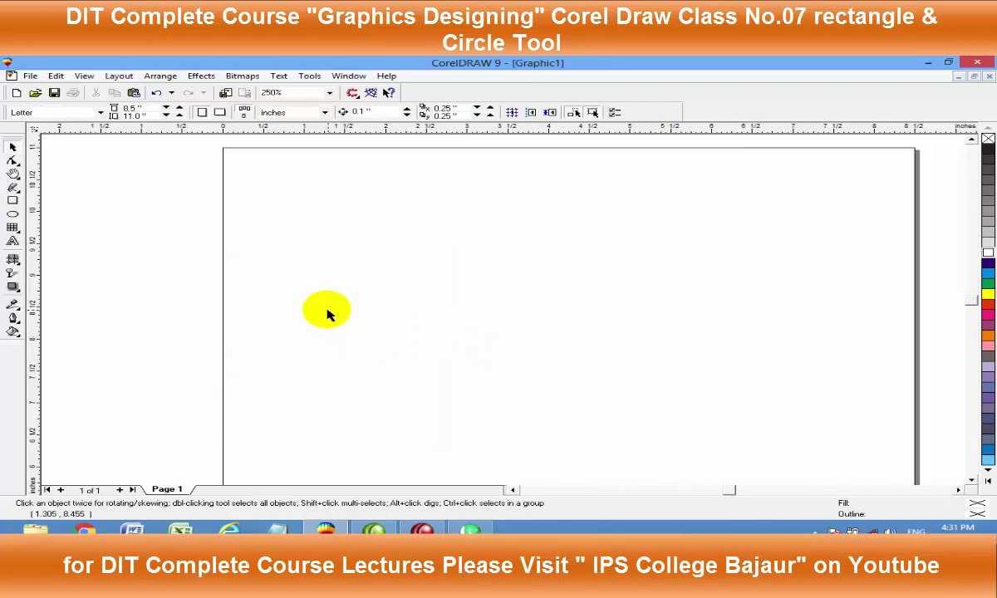
pyautogui.press('F6')
pyautogui.moveTo(285, 250)
pyautogui.mouseDown()
pyautogui.moveTo(521, 278)
pyautogui.moveTo(510, 266)
pyautogui.mouseUp()
pyautogui.click(986, 268)
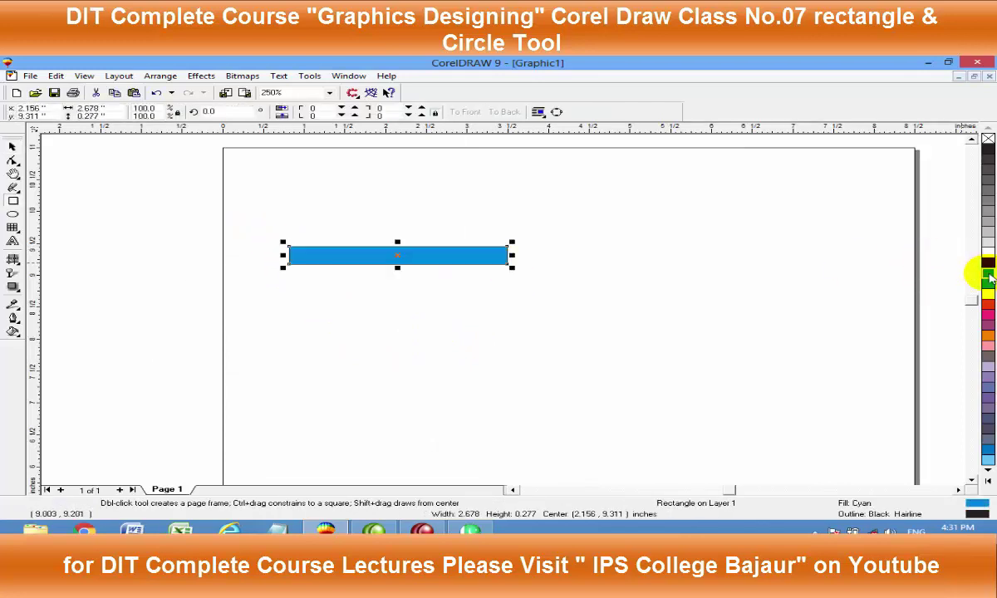
# Move the bar's rotation pivot to its left end, reapplying cyan and rotation handles after an undo
pyautogui.press('space')
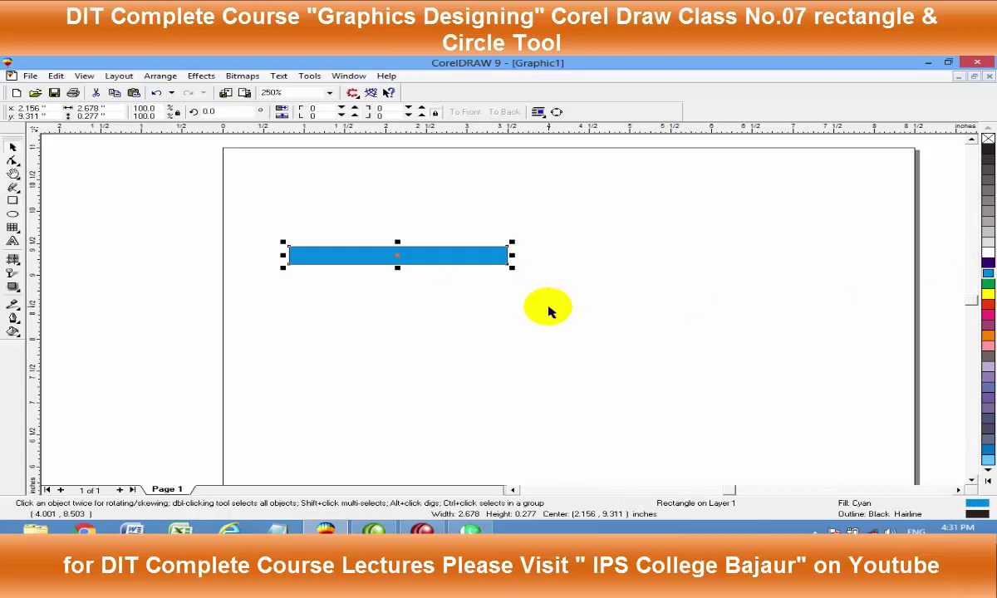
pyautogui.click(440, 257)
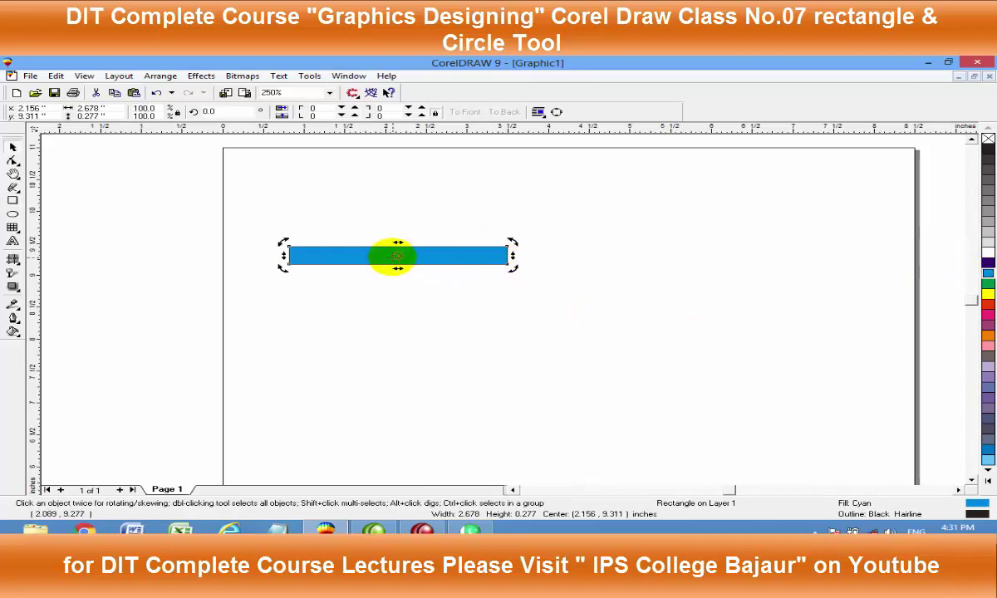
pyautogui.moveTo(393, 257); pyautogui.dragTo(290, 254)
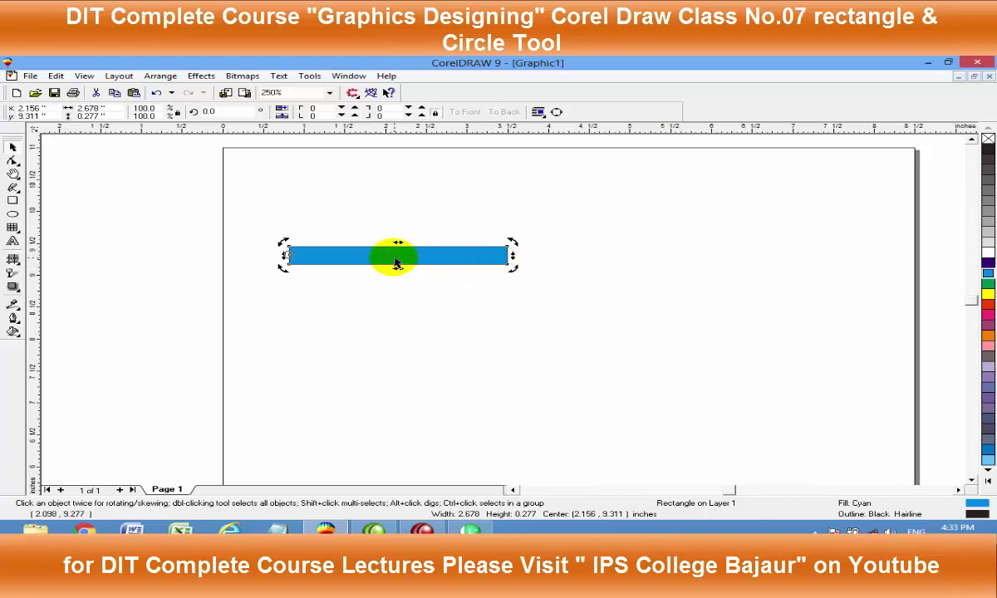
pyautogui.hotkey('ctrl', 'z')
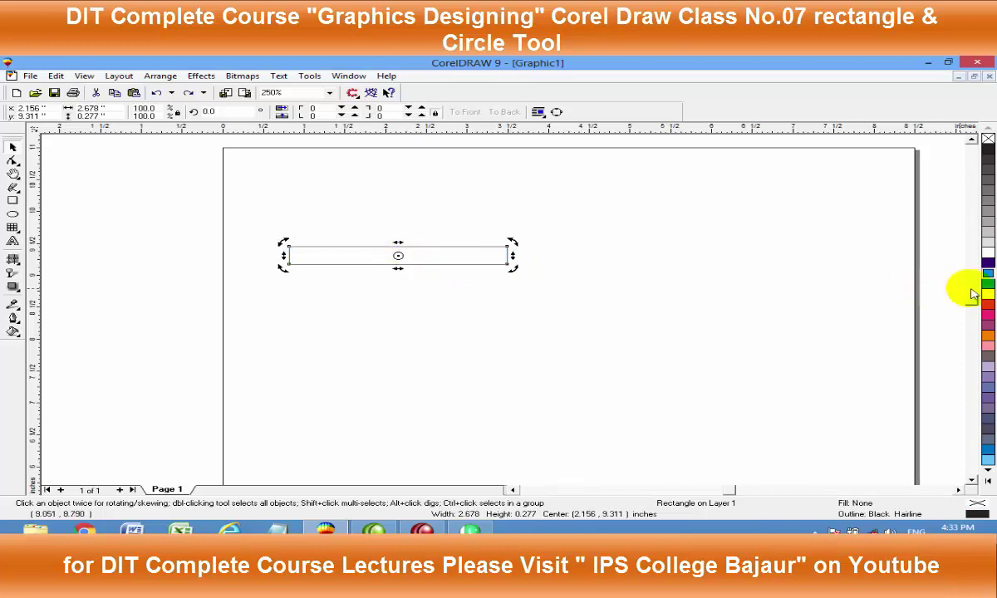
pyautogui.click(989, 271)
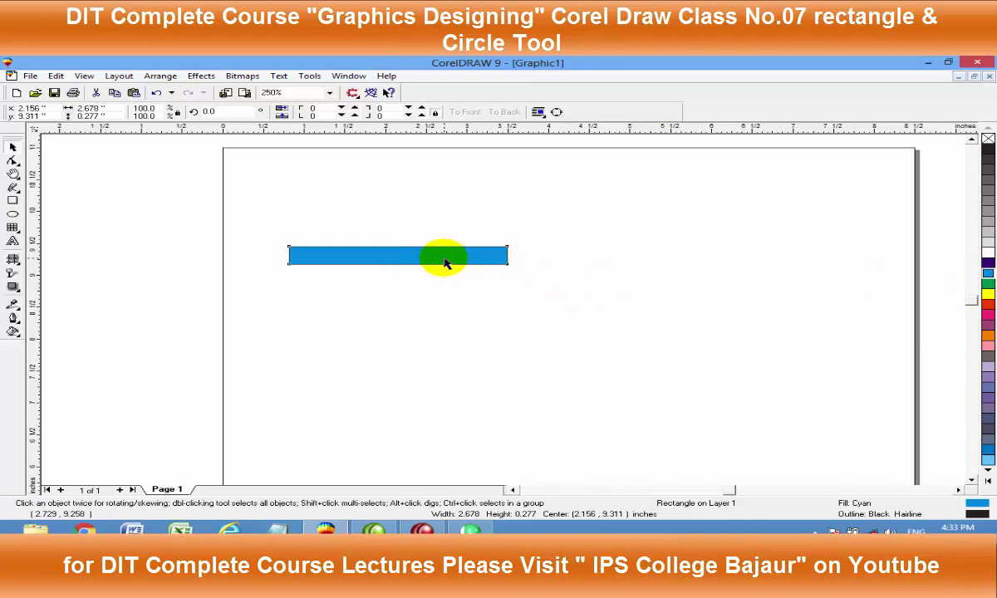
pyautogui.click(444, 263)
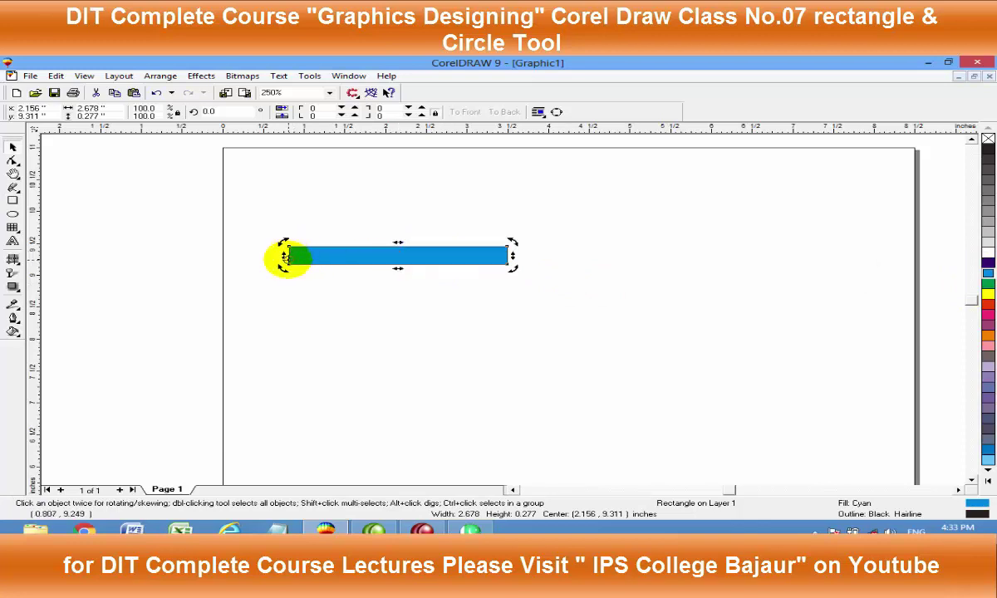
# Rotate a copy of the cyan bar about its left end, repeating copies into a circular burst
pyautogui.moveTo(512, 267); pyautogui.dragTo(513, 301)
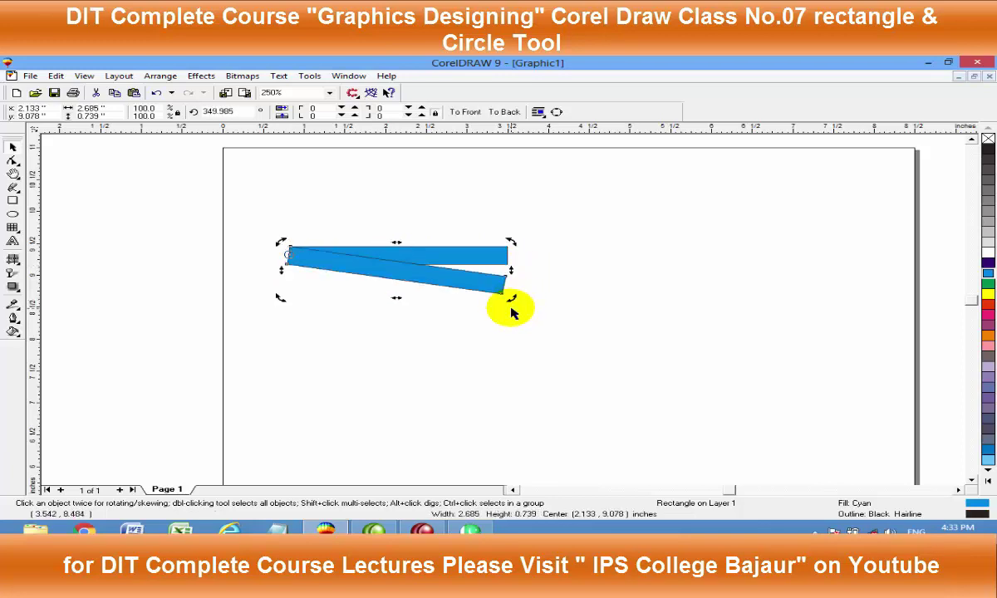
pyautogui.hotkey('ctrl', 'r')
pyautogui.hotkey('ctrl', 'r')
pyautogui.hotkey('ctrl', 'r')
pyautogui.hotkey('ctrl', 'r')
pyautogui.hotkey('ctrl', 'r')
pyautogui.hotkey('ctrl', 'r')
pyautogui.hotkey('ctrl', 'r')
pyautogui.hotkey('ctrl', 'r')
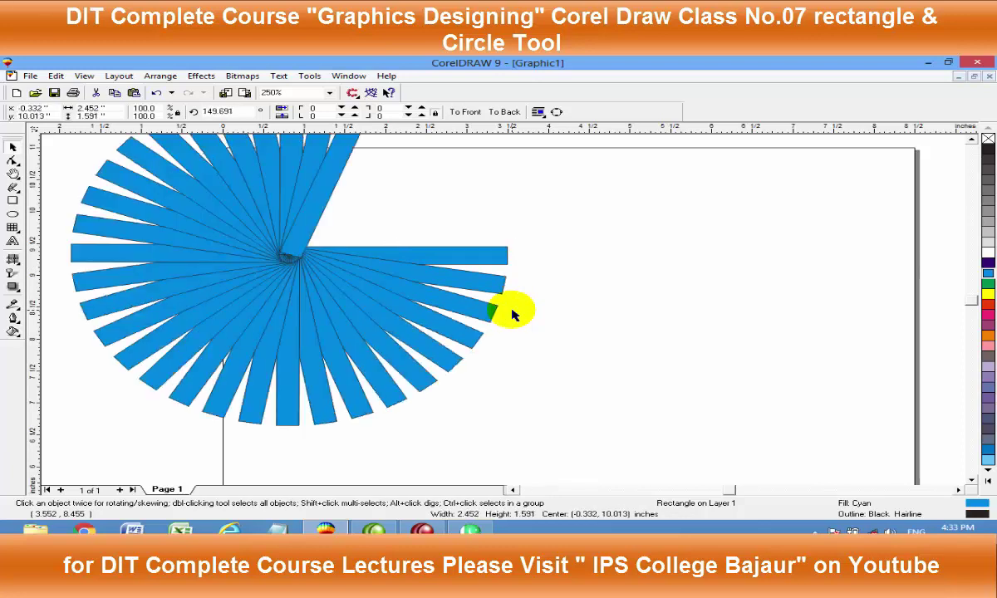
pyautogui.hotkey('ctrl', 'r')
pyautogui.hotkey('ctrl', 'r')
pyautogui.hotkey('ctrl', 'r')
pyautogui.hotkey('ctrl', 'r')
pyautogui.hotkey('ctrl', 'r')
pyautogui.hotkey('ctrl', 'r')
pyautogui.hotkey('ctrl', 'r')
pyautogui.hotkey('ctrl', 'r')
pyautogui.hotkey('ctrl', 'r')
pyautogui.hotkey('ctrl', 'r')
pyautogui.hotkey('ctrl', 'r')
pyautogui.hotkey('ctrl', 'r')
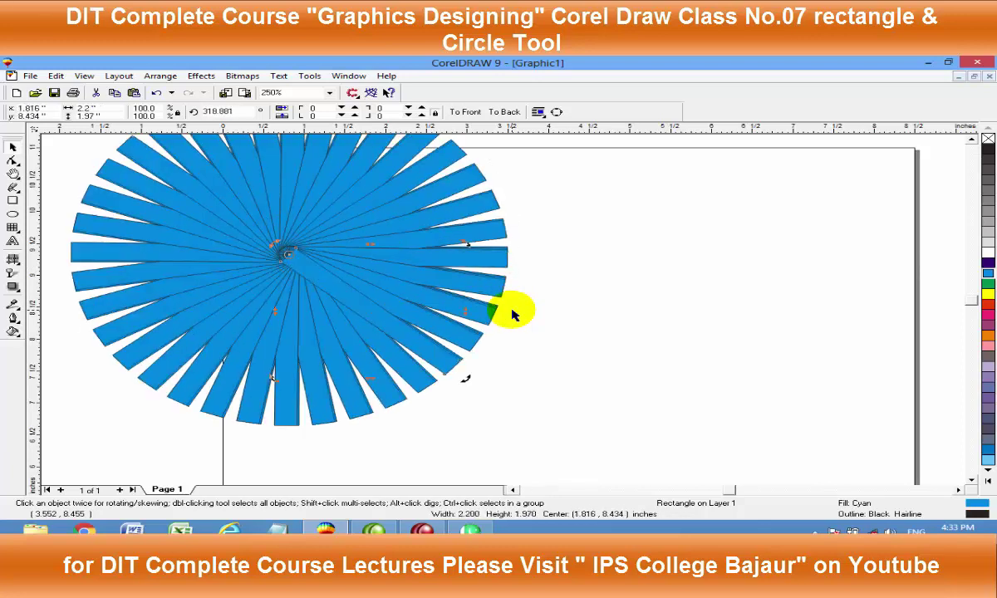
pyautogui.press('F6')
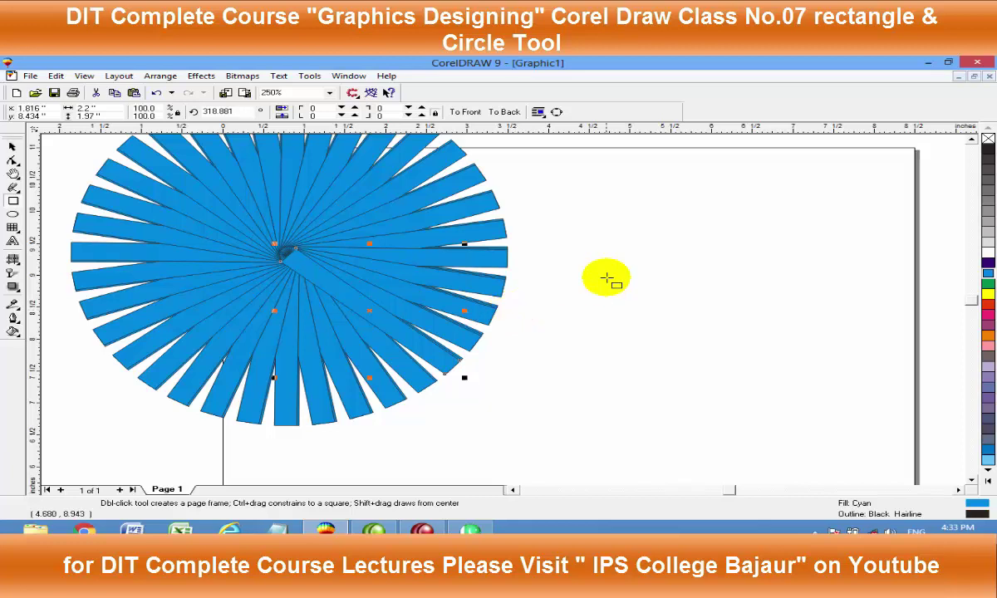
# Draw a wide rectangle right of the cyan disc and give it a red outline
pyautogui.moveTo(596, 235)
pyautogui.mouseDown()
pyautogui.moveTo(826, 300)
pyautogui.moveTo(870, 324)
pyautogui.mouseUp()
pyautogui.press('space')
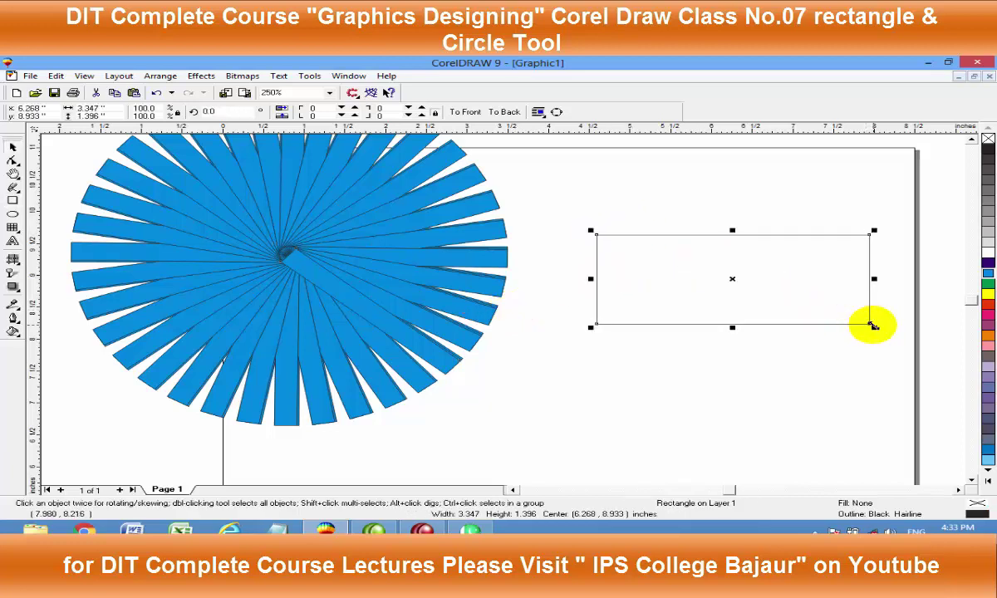
pyautogui.rightClick(989, 306)
pyautogui.moveTo(874, 328)
pyautogui.mouseDown()
pyautogui.moveTo(864, 366)
pyautogui.moveTo(857, 356)
pyautogui.mouseUp()
pyautogui.hotkey('ctrl', 'z')
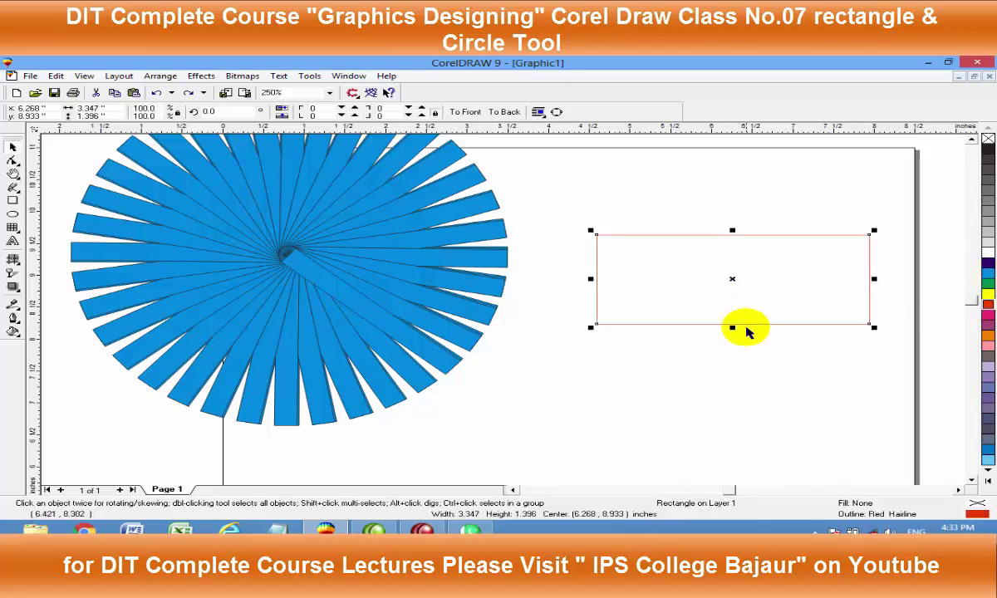
# Rotate a copy of the red rectangle about its centre, repeating copies into a full ring
pyautogui.click(694, 300)
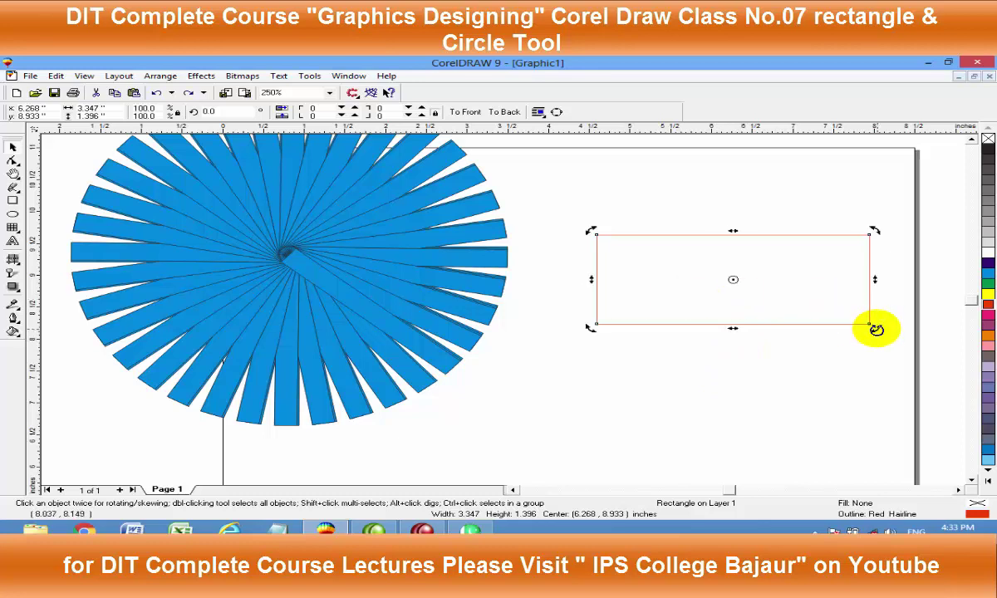
pyautogui.moveTo(877, 330); pyautogui.dragTo(863, 372)
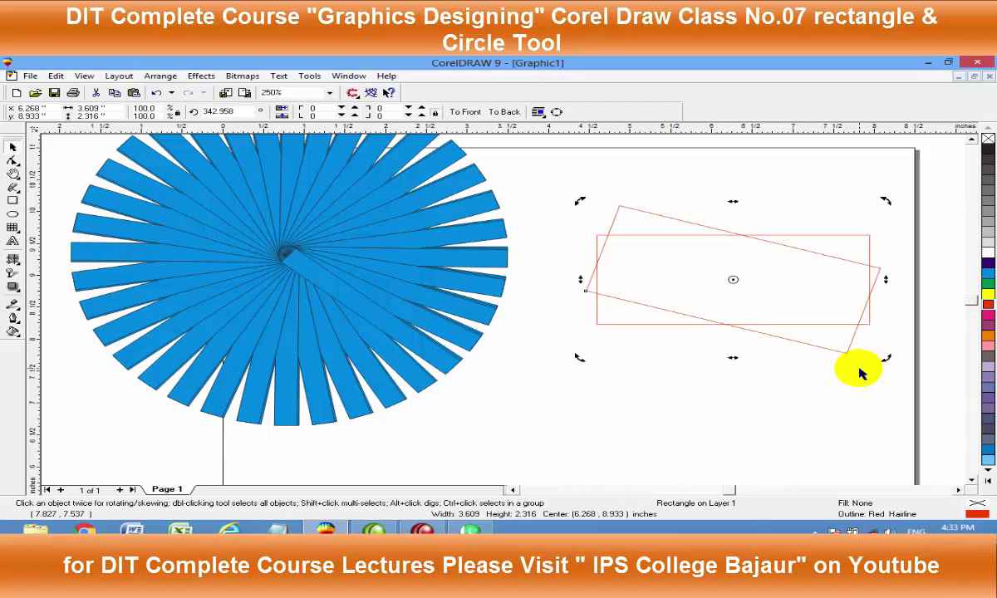
pyautogui.hotkey('ctrl', 'r')
pyautogui.hotkey('ctrl', 'r')
pyautogui.hotkey('ctrl', 'r')
pyautogui.hotkey('ctrl', 'r')
pyautogui.hotkey('ctrl', 'r')
pyautogui.hotkey('ctrl', 'r')
pyautogui.hotkey('ctrl', 'r')
pyautogui.hotkey('ctrl', 'r')
pyautogui.hotkey('ctrl', 'r')
pyautogui.hotkey('ctrl', 'r')
pyautogui.hotkey('ctrl', 'r')
pyautogui.hotkey('ctrl', 'r')
pyautogui.hotkey('ctrl', 'r')
pyautogui.hotkey('ctrl', 'r')
pyautogui.hotkey('ctrl', 'r')
pyautogui.hotkey('ctrl', 'r')
pyautogui.hotkey('ctrl', 'r')
pyautogui.hotkey('ctrl', 'r')
pyautogui.hotkey('ctrl', 'r')
pyautogui.hotkey('ctrl', 'r')
pyautogui.hotkey('ctrl', 'r')
pyautogui.hotkey('ctrl', 'r')
pyautogui.hotkey('ctrl', 'r')
pyautogui.hotkey('ctrl', 'r')
pyautogui.hotkey('ctrl', 'r')
pyautogui.hotkey('ctrl', 'r')
pyautogui.hotkey('ctrl', 'r')
pyautogui.hotkey('ctrl', 'r')
pyautogui.hotkey('ctrl', 'r')
pyautogui.hotkey('ctrl', 'r')
pyautogui.hotkey('ctrl', 'r')
pyautogui.hotkey('ctrl', 'r')
pyautogui.hotkey('ctrl', 'r')
pyautogui.hotkey('ctrl', 'r')
pyautogui.hotkey('ctrl', 'r')
pyautogui.hotkey('ctrl', 'r')
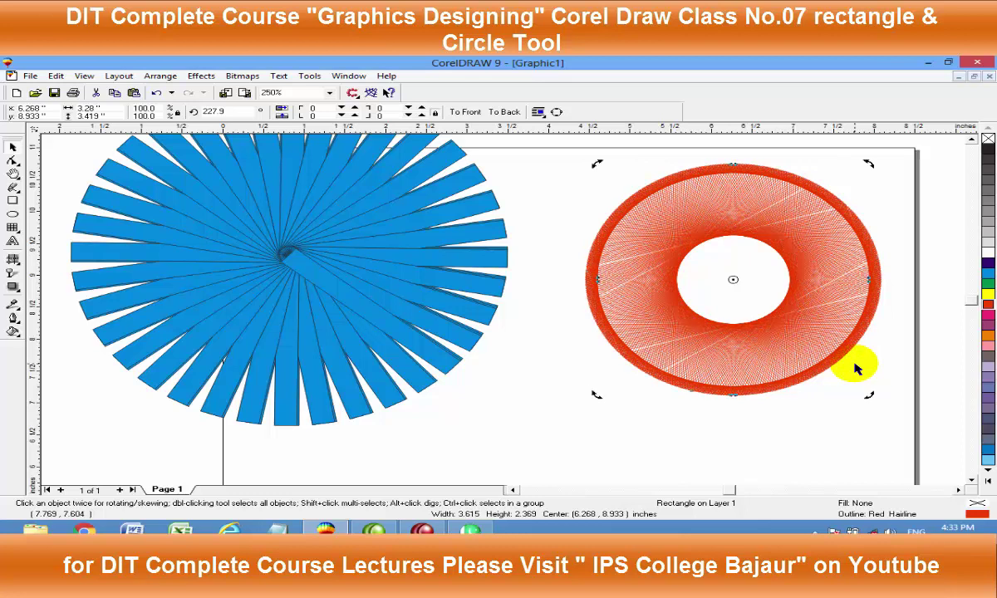
pyautogui.click(794, 406)
# Group the red ring's rectangles and move the ring over the disc's lower left
pyautogui.scroll(-1, 623, 266)
pyautogui.moveTo(568, 170); pyautogui.dragTo(854, 405)
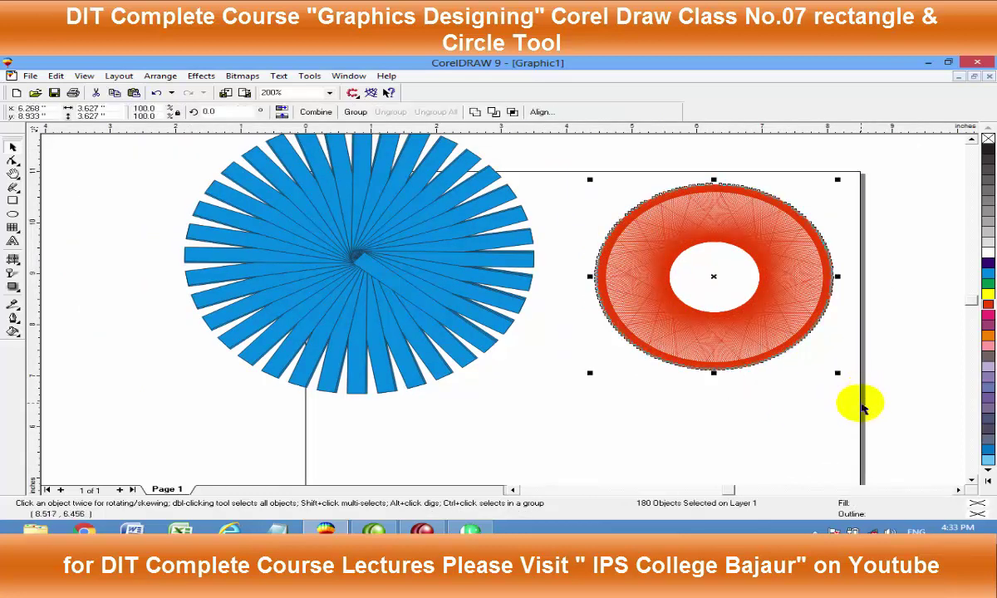
pyautogui.hotkey('ctrl', 'g')
pyautogui.moveTo(690, 253); pyautogui.dragTo(299, 394)
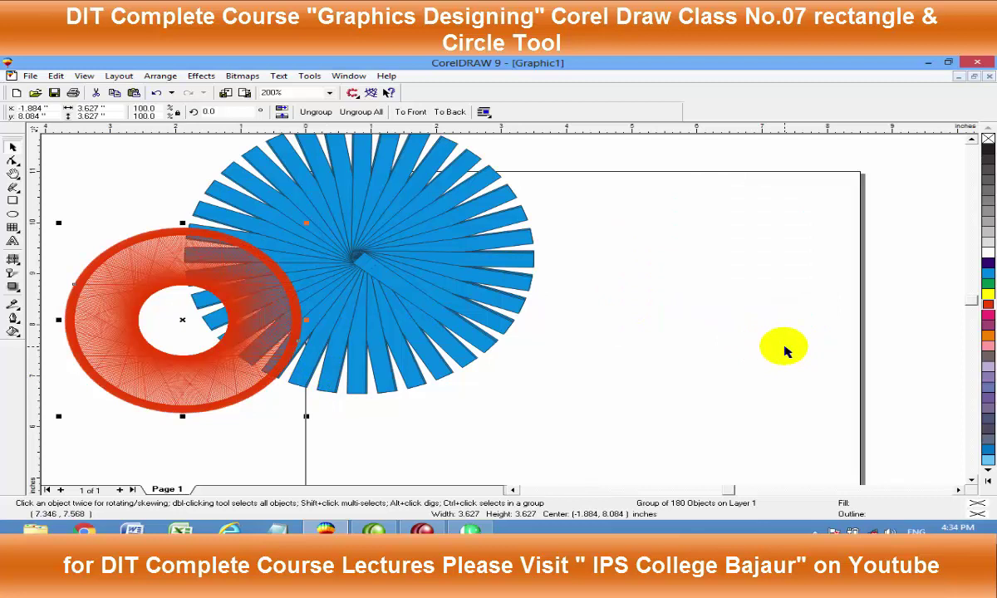
# Draw a new bar at the right of the page and fill it blue
pyautogui.press('F6')
pyautogui.moveTo(612, 255); pyautogui.dragTo(852, 284)
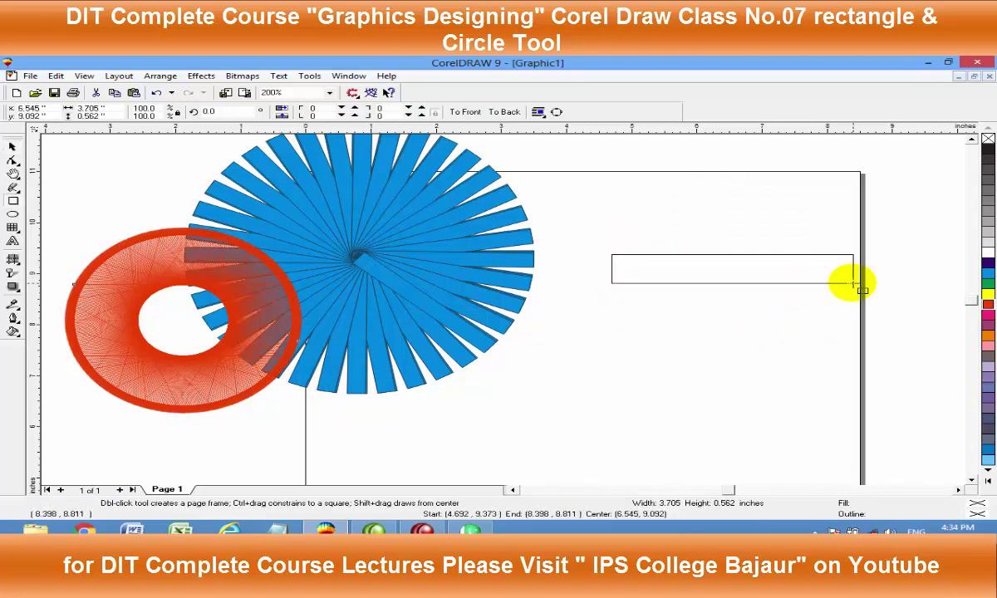
pyautogui.moveTo(853, 284)
pyautogui.mouseDown()
pyautogui.moveTo(847, 291)
pyautogui.moveTo(882, 297)
pyautogui.mouseUp()
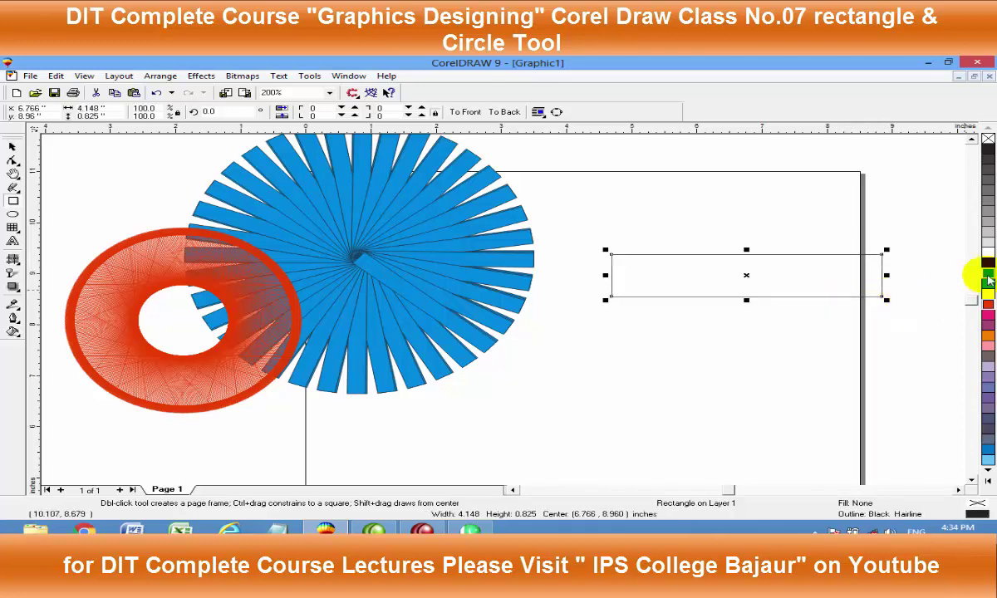
pyautogui.click(988, 273)
# Select every object on the page and delete them all
pyautogui.hotkey('ctrl', 'a')
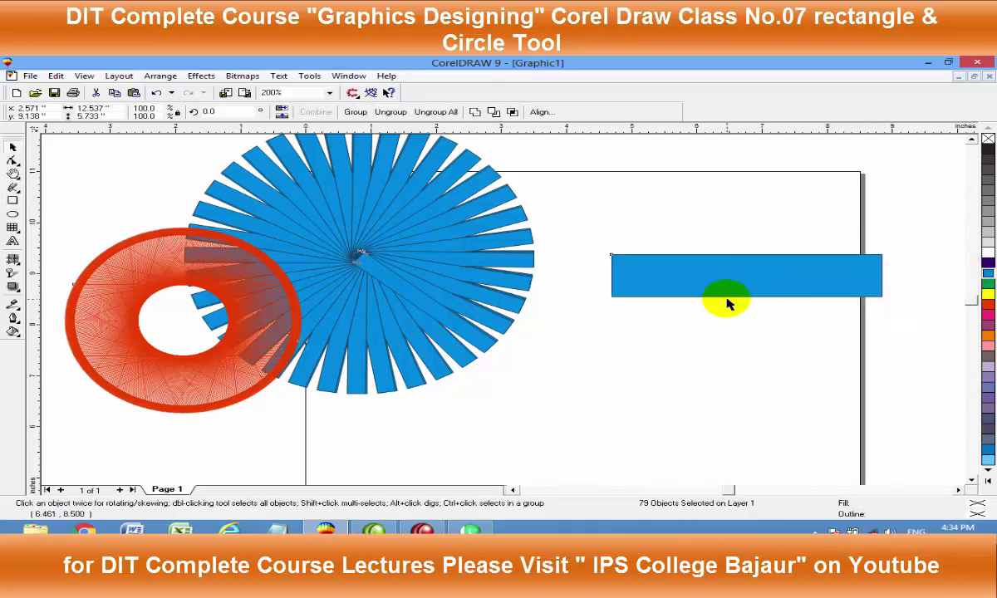
pyautogui.press('Delete')
pyautogui.press('F6')
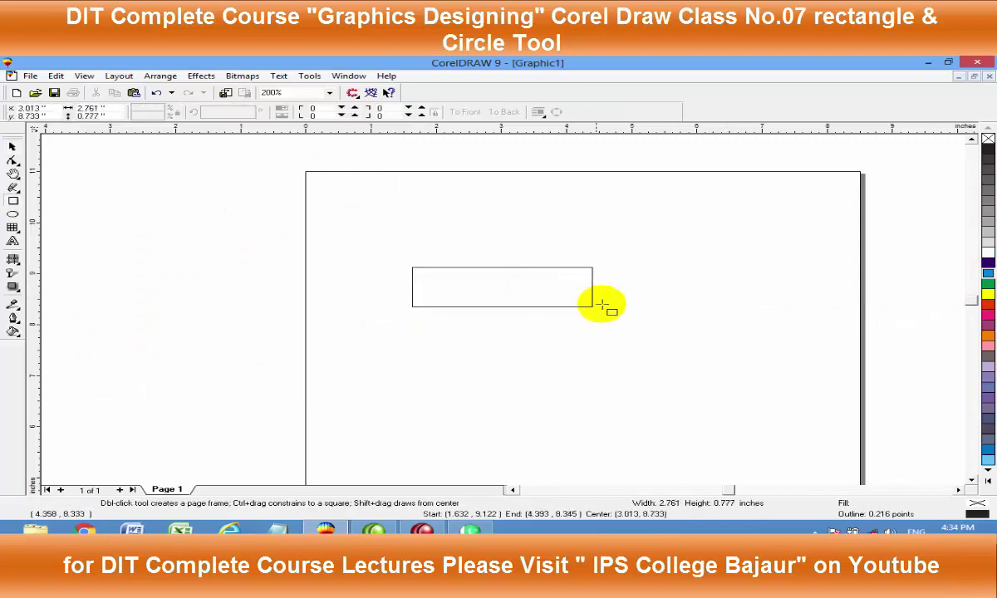
# Draw a 4.16 × 0.49 inch bar and fill it cyan
pyautogui.moveTo(411, 267); pyautogui.dragTo(685, 293)
pyautogui.click(988, 275)
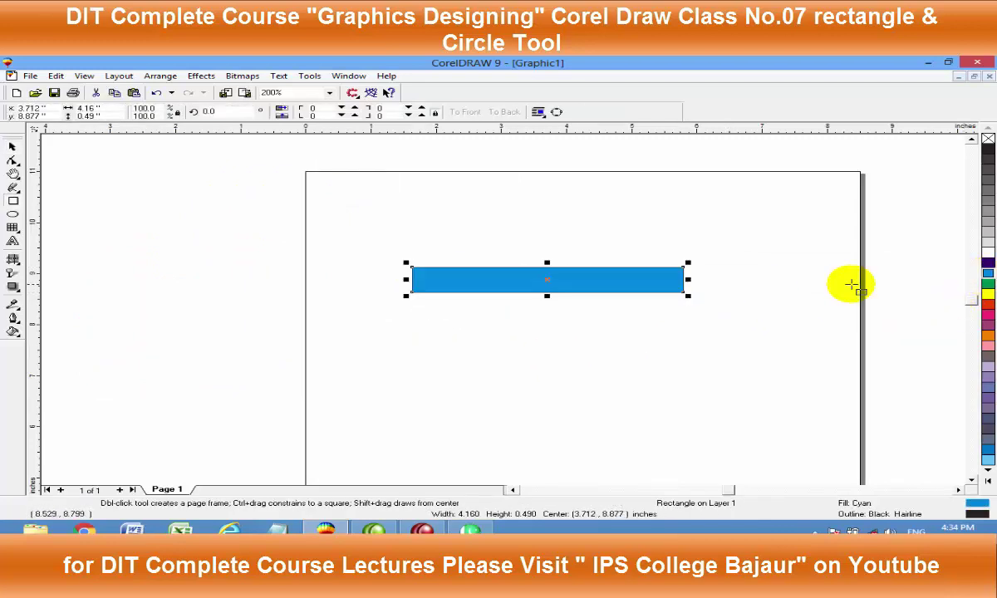
pyautogui.press('space')
# Rotate a copy of the cyan bar downward and repeat copies until the disc is full
pyautogui.click(600, 289)
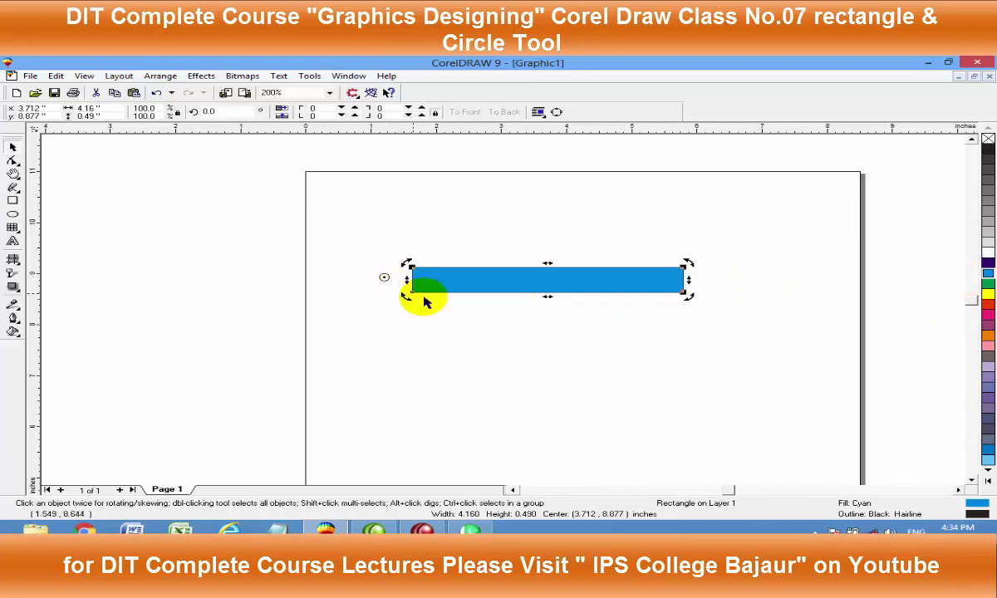
pyautogui.moveTo(689, 297); pyautogui.dragTo(675, 346)
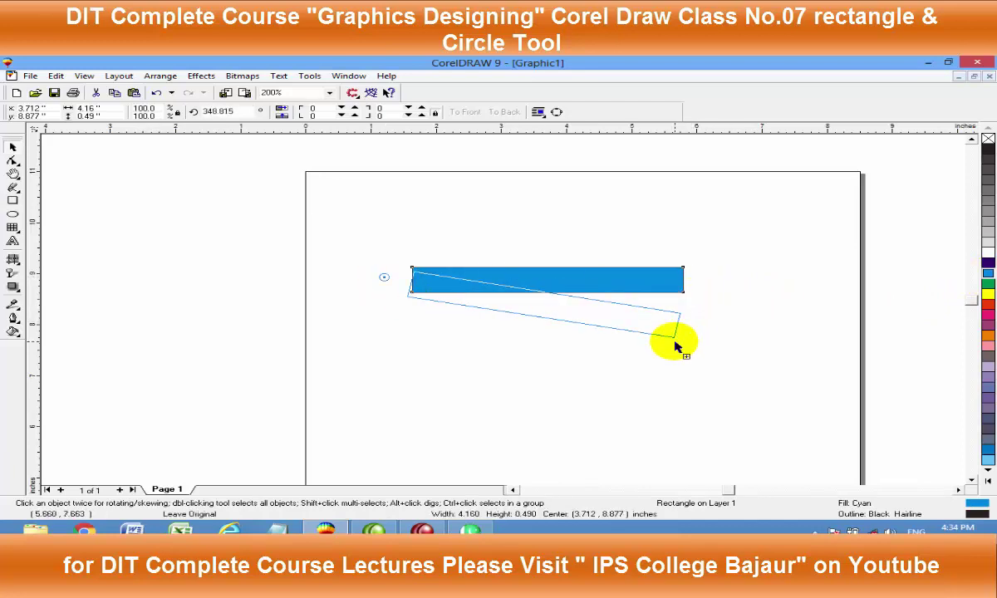
pyautogui.hotkey('ctrl', 'r')
pyautogui.hotkey('ctrl', 'r')
pyautogui.hotkey('ctrl', 'r')
pyautogui.hotkey('ctrl', 'r')
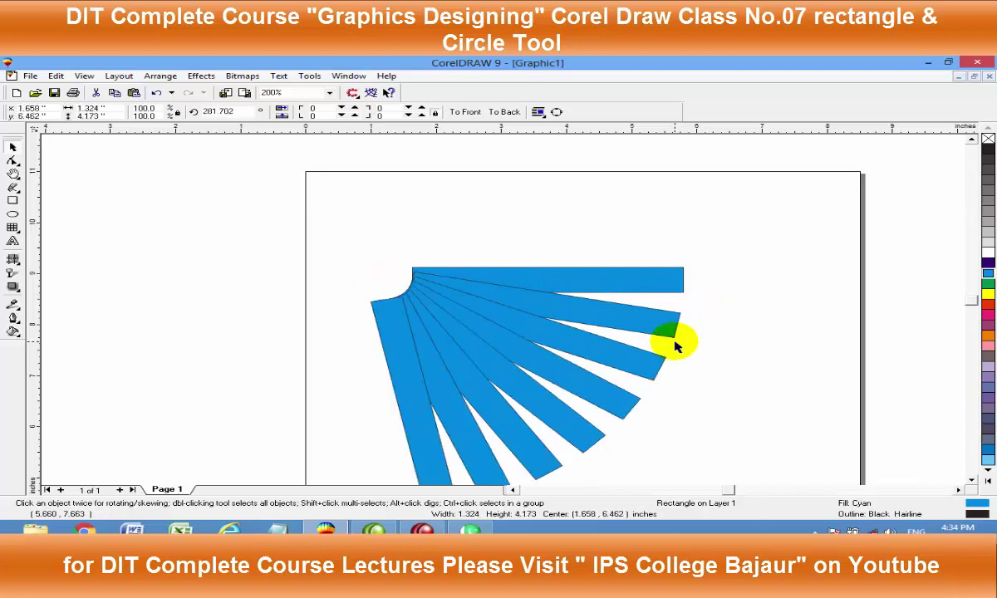
pyautogui.hotkey('ctrl', 'r')
pyautogui.hotkey('ctrl', 'r')
pyautogui.hotkey('ctrl', 'r')
pyautogui.hotkey('ctrl', 'r')
pyautogui.hotkey('ctrl', 'r')
pyautogui.hotkey('ctrl', 'r')
pyautogui.hotkey('ctrl', 'r')
pyautogui.hotkey('ctrl', 'r')
pyautogui.hotkey('ctrl', 'r')
pyautogui.hotkey('ctrl', 'r')
pyautogui.hotkey('ctrl', 'r')
pyautogui.hotkey('ctrl', 'r')
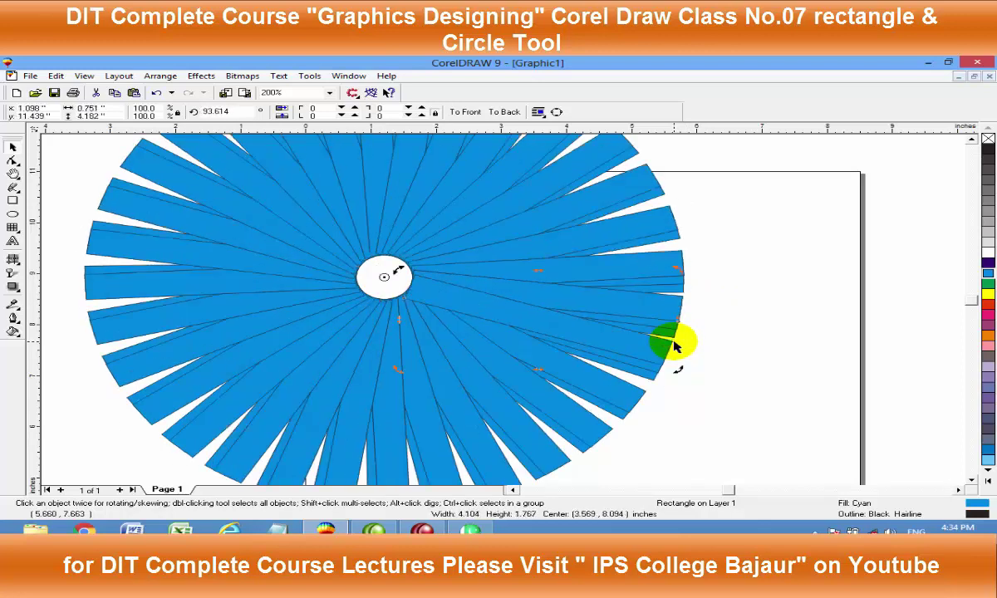
pyautogui.hotkey('ctrl', 'r')
pyautogui.hotkey('ctrl', 'r')
pyautogui.hotkey('ctrl', 'r')
pyautogui.hotkey('ctrl', 'r')
pyautogui.hotkey('ctrl', 'r')
pyautogui.hotkey('ctrl', 'r')
pyautogui.hotkey('ctrl', 'r')
pyautogui.hotkey('ctrl', 'r')
pyautogui.hotkey('ctrl', 'r')
pyautogui.hotkey('ctrl', 'r')
pyautogui.hotkey('ctrl', 'r')
pyautogui.hotkey('ctrl', 'r')
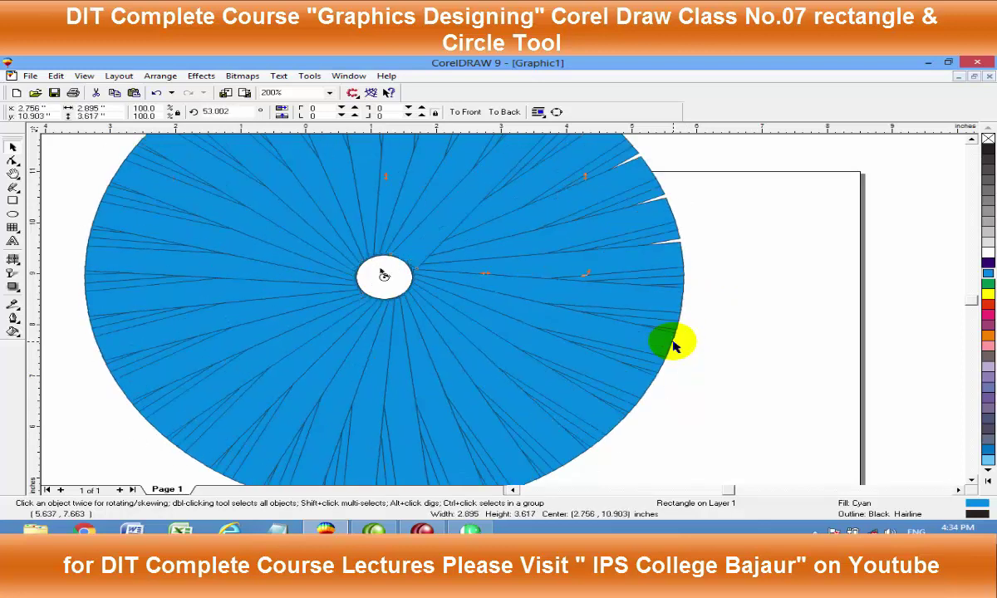
pyautogui.scroll(-1, 596, 376)
# Select the horizontal strip of disc slices and colour them red
pyautogui.click(767, 306)
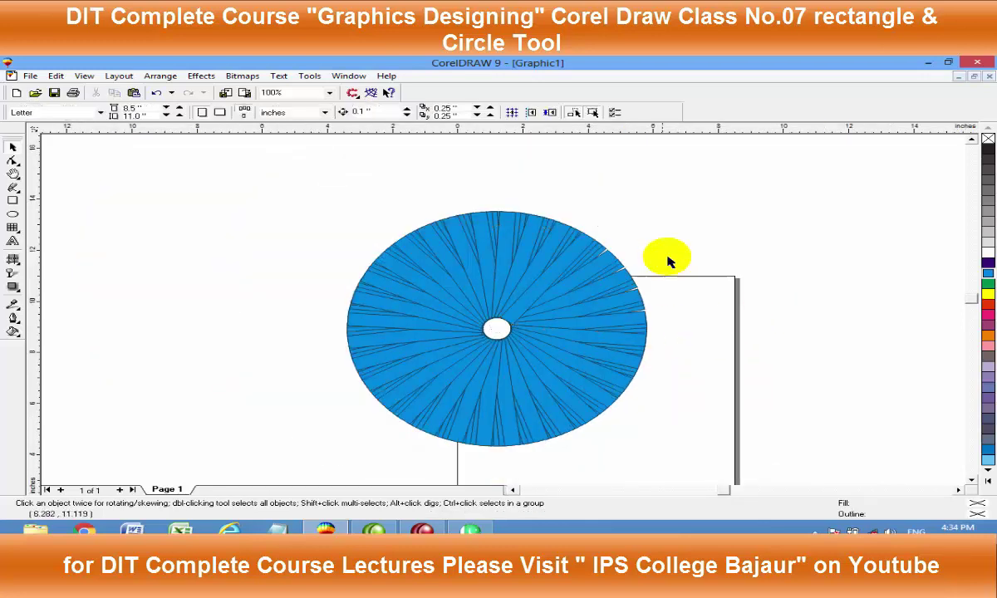
pyautogui.moveTo(632, 198); pyautogui.dragTo(312, 456)
pyautogui.click(702, 250)
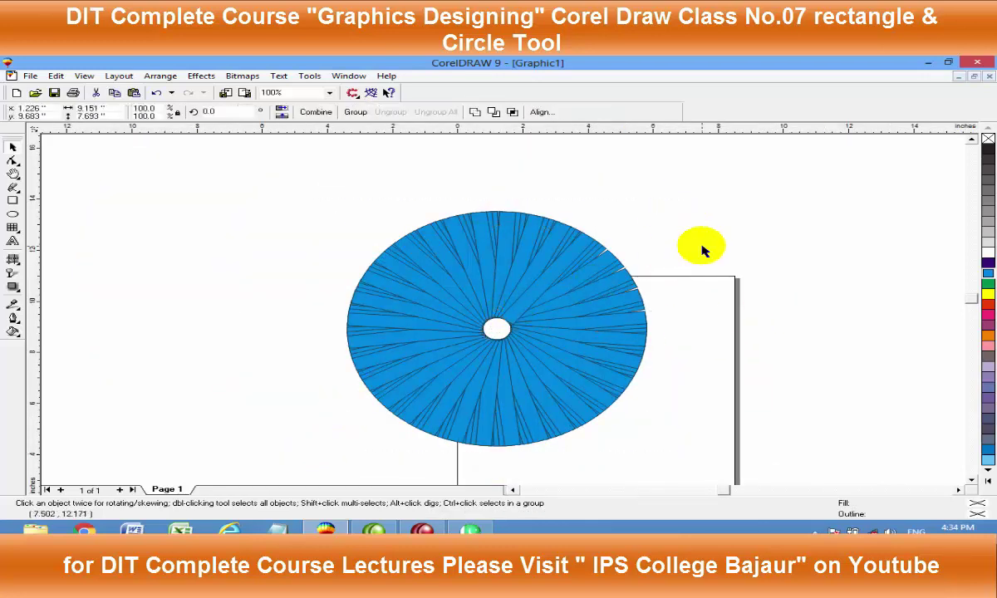
pyautogui.moveTo(655, 366); pyautogui.dragTo(301, 316)
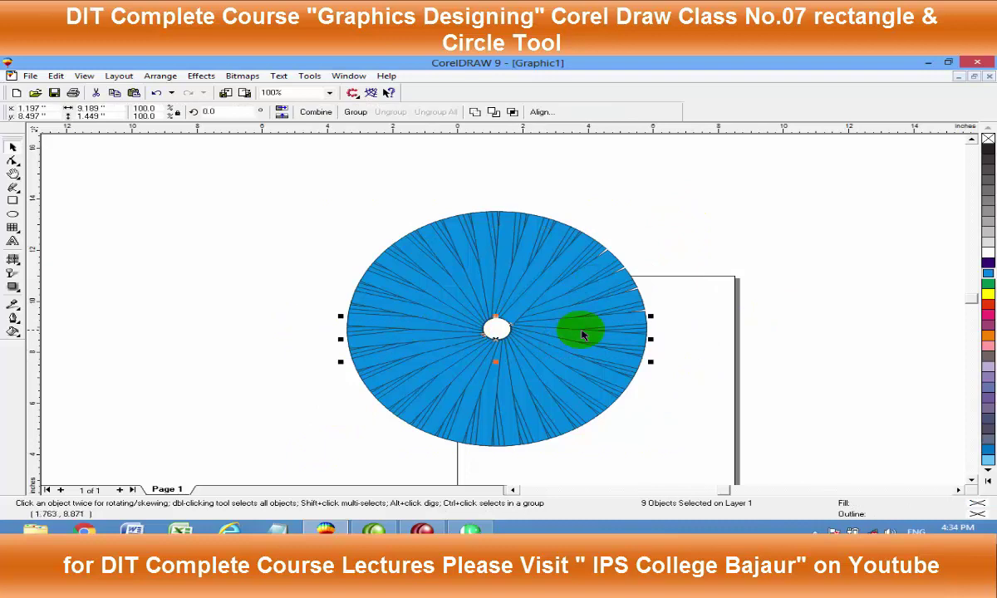
pyautogui.click(988, 306)
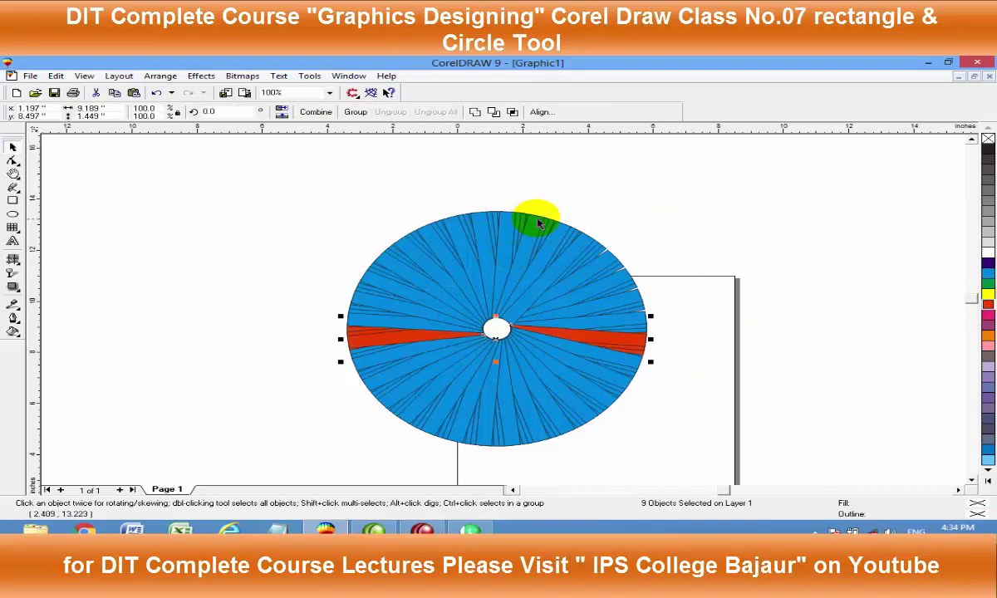
# Select the slices along the vertical line and colour them yellow
pyautogui.moveTo(479, 354); pyautogui.dragTo(513, 447)
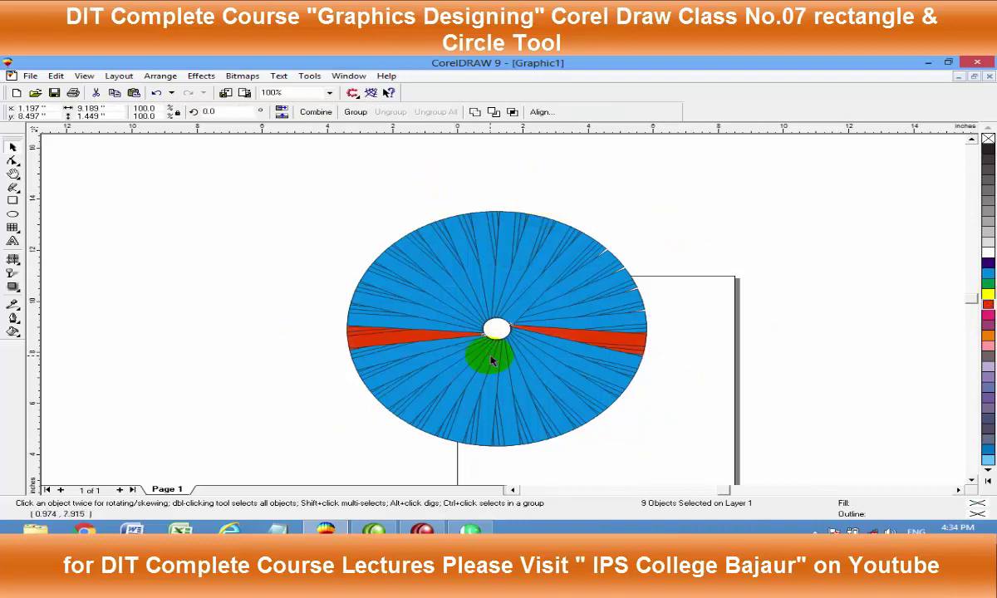
pyautogui.click(489, 453)
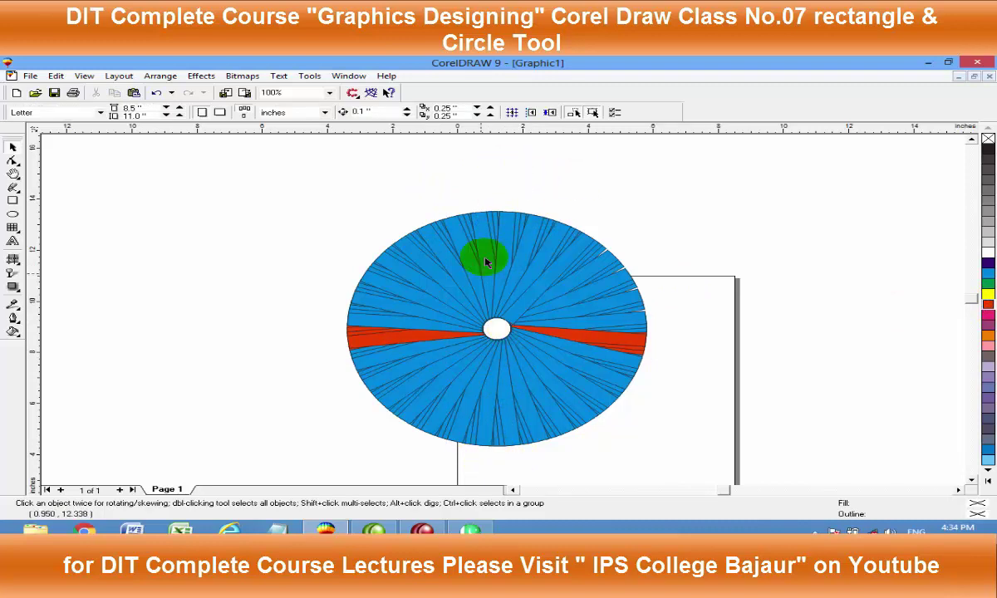
pyautogui.moveTo(476, 472); pyautogui.dragTo(476, 470)
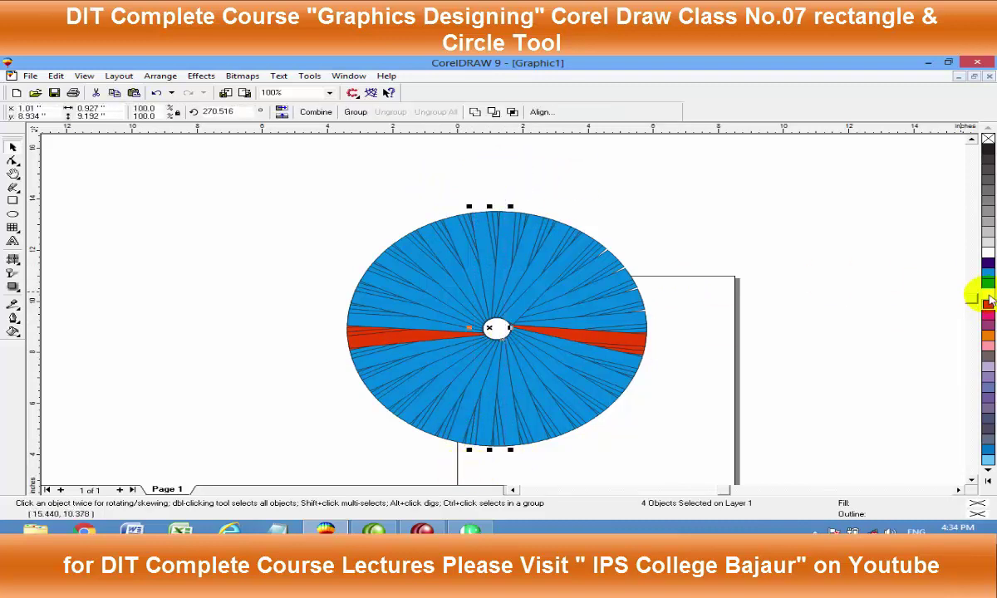
pyautogui.click(705, 193)
# Try further slice selections, undo, then marquee-select the entire slice disc
pyautogui.moveTo(648, 201); pyautogui.dragTo(596, 254)
pyautogui.moveTo(533, 193); pyautogui.dragTo(578, 455)
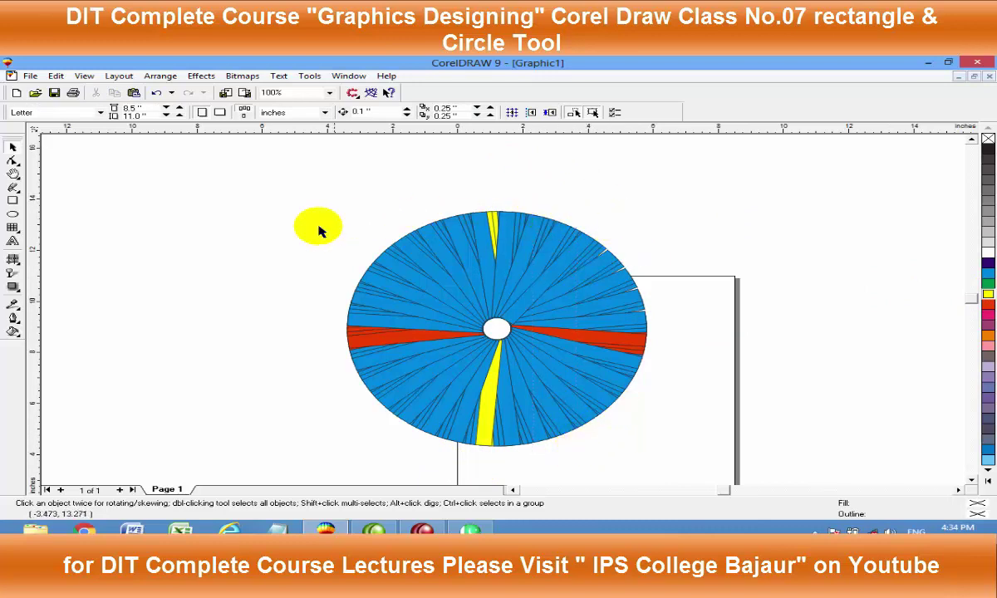
pyautogui.moveTo(340, 224)
pyautogui.mouseDown()
pyautogui.moveTo(667, 440)
pyautogui.moveTo(606, 413)
pyautogui.mouseUp()
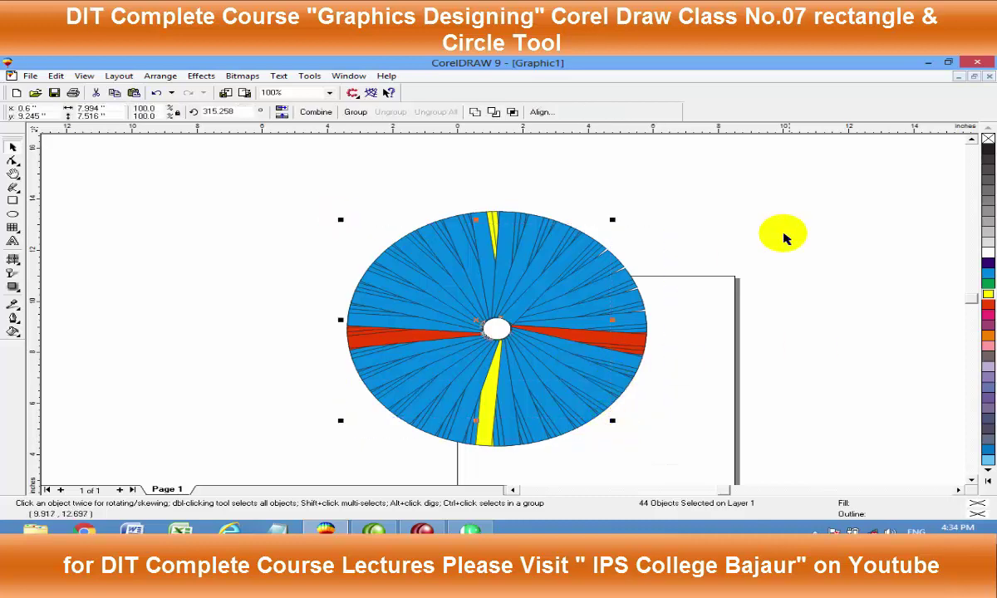
pyautogui.hotkey('ctrl', 'z')
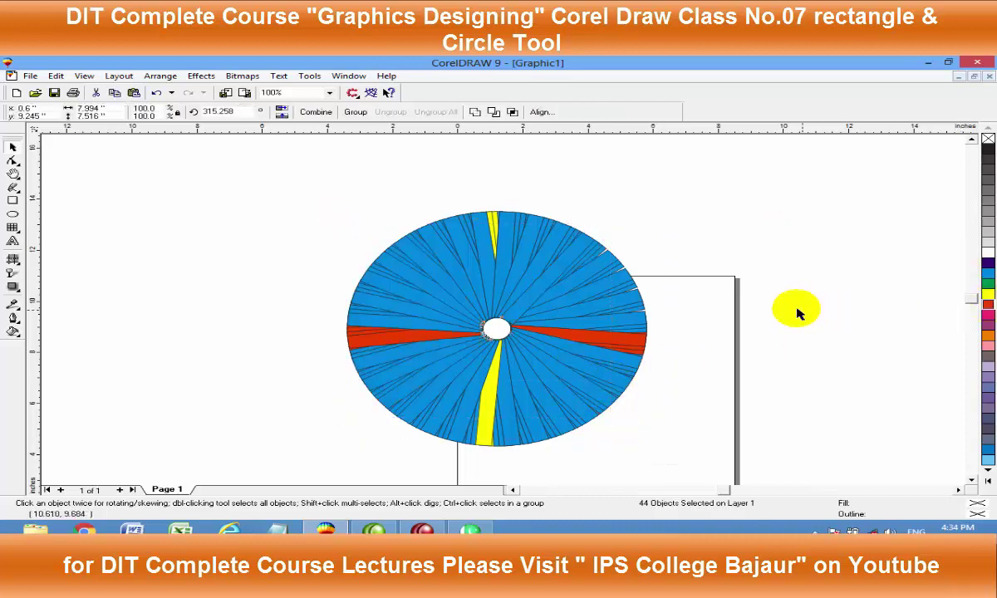
pyautogui.click(770, 281)
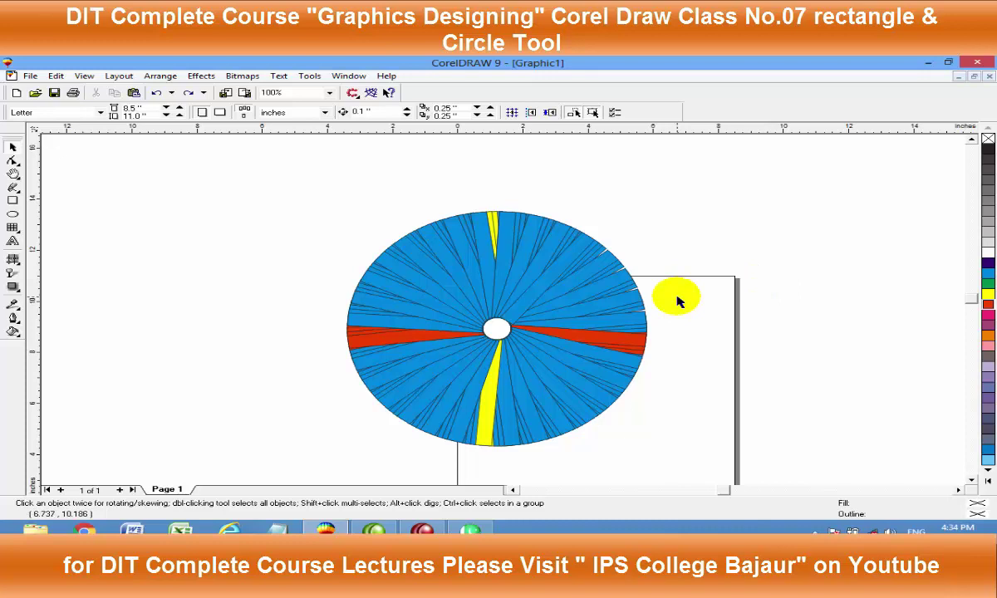
pyautogui.scroll(-1, 559, 318)
pyautogui.moveTo(308, 205); pyautogui.dragTo(657, 435)
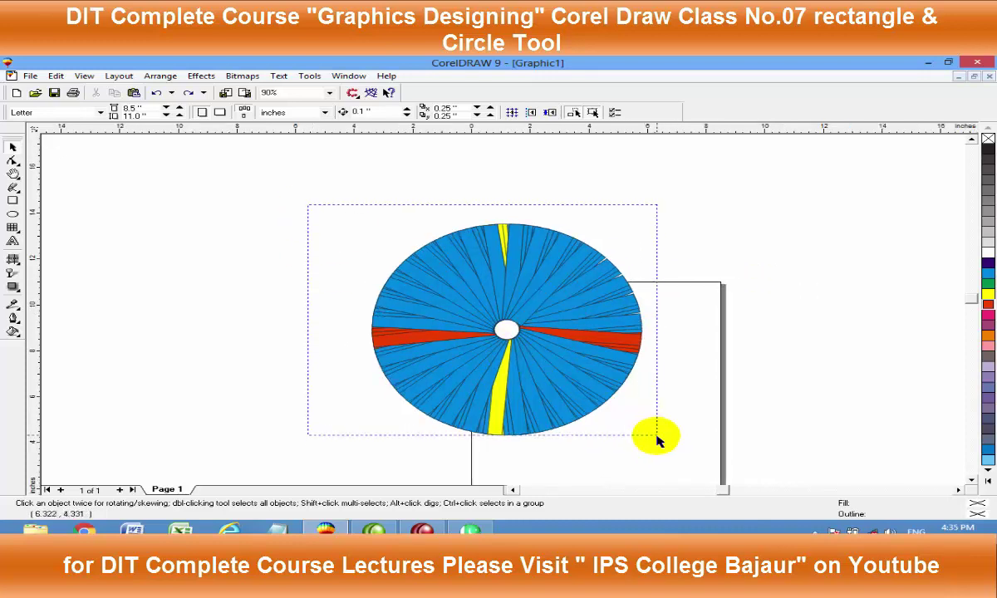
# Delete the slice disc and draw three ellipses: upper-left circle, large top ellipse, far-left circle
pyautogui.press('Delete')
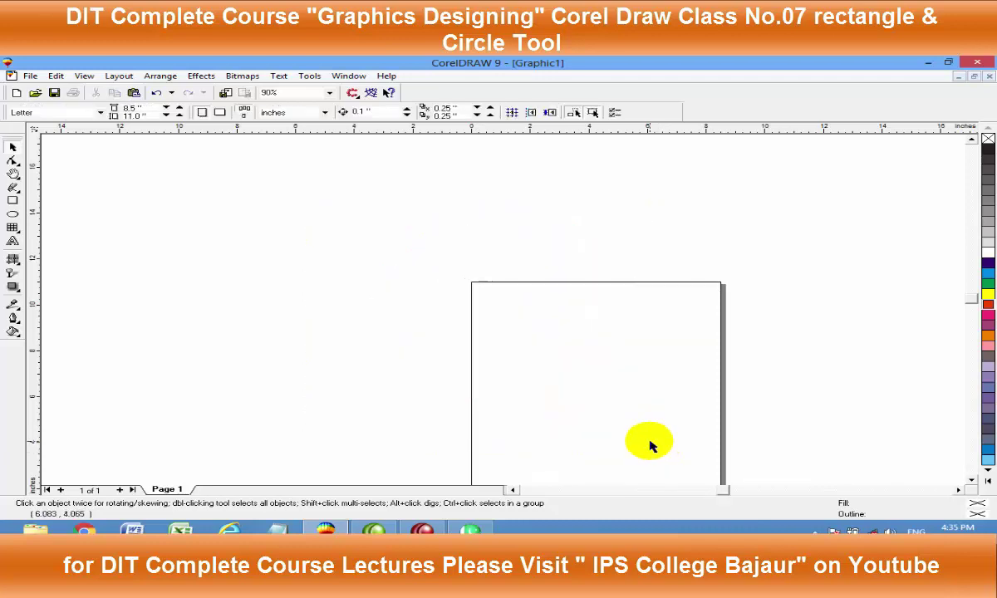
pyautogui.click(13, 214)
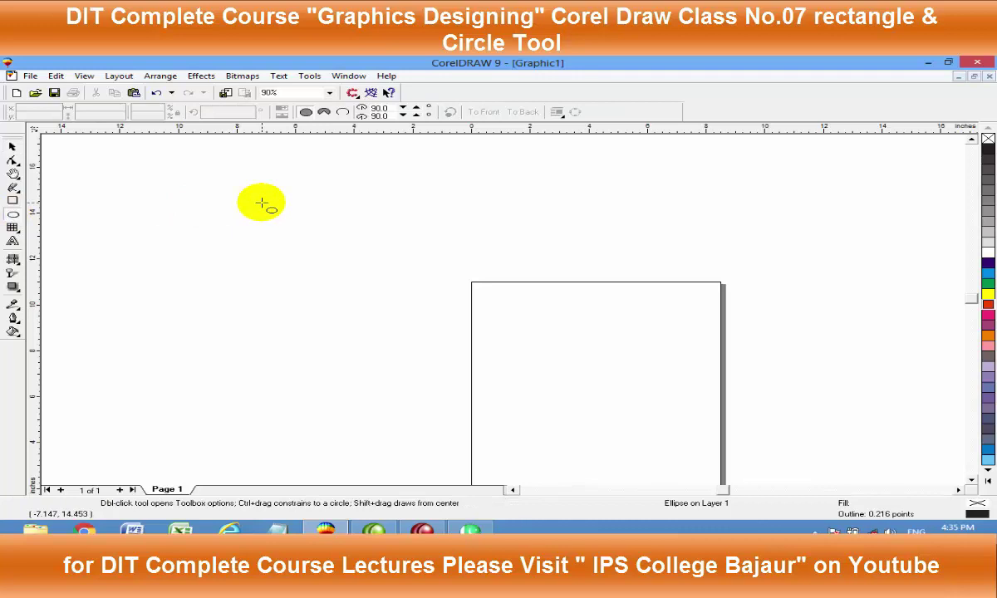
pyautogui.moveTo(206, 190)
pyautogui.mouseDown()
pyautogui.moveTo(460, 357)
pyautogui.moveTo(362, 318)
pyautogui.moveTo(322, 276)
pyautogui.moveTo(329, 204)
pyautogui.moveTo(338, 326)
pyautogui.moveTo(345, 322)
pyautogui.mouseUp()
pyautogui.moveTo(410, 198)
pyautogui.mouseDown()
pyautogui.moveTo(631, 328)
pyautogui.moveTo(577, 295)
pyautogui.moveTo(663, 332)
pyautogui.mouseUp()
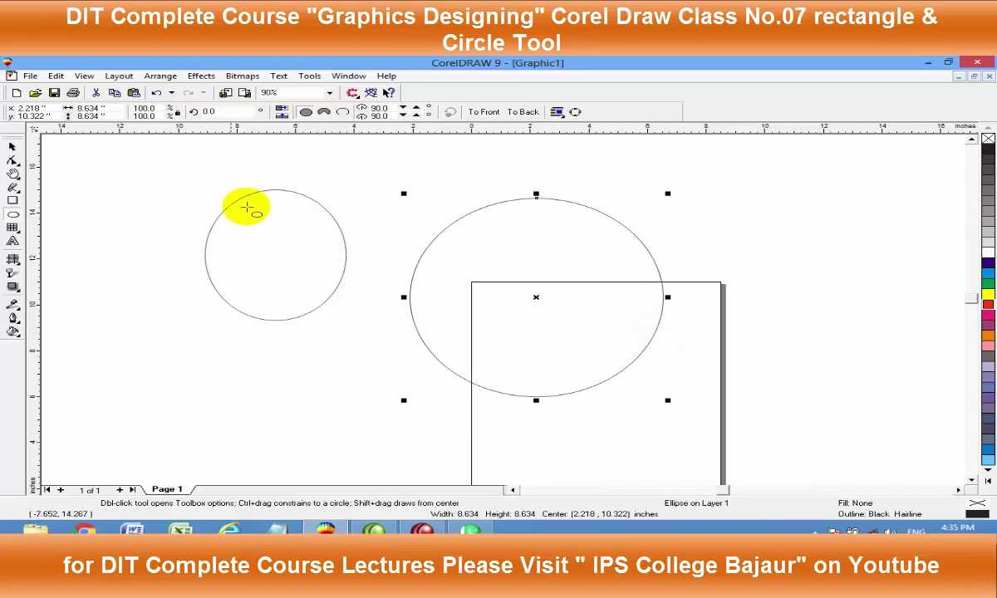
pyautogui.moveTo(148, 293)
pyautogui.mouseDown()
pyautogui.moveTo(195, 349)
pyautogui.moveTo(292, 381)
pyautogui.moveTo(334, 342)
pyautogui.moveTo(358, 274)
pyautogui.moveTo(326, 243)
pyautogui.moveTo(248, 229)
pyautogui.moveTo(290, 258)
pyautogui.moveTo(350, 270)
pyautogui.moveTo(258, 269)
pyautogui.moveTo(307, 277)
pyautogui.mouseUp()
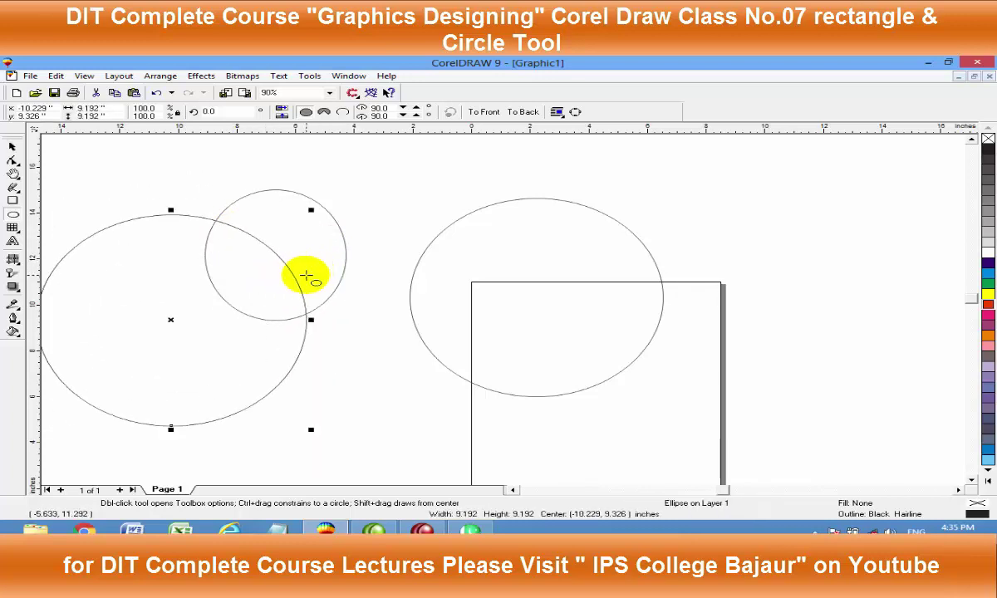
# Make a 74% copy inside the circle, filling the outer circle yellow and inner blue
pyautogui.moveTo(310, 211); pyautogui.dragTo(290, 239)
pyautogui.press('space')
pyautogui.click(308, 327)
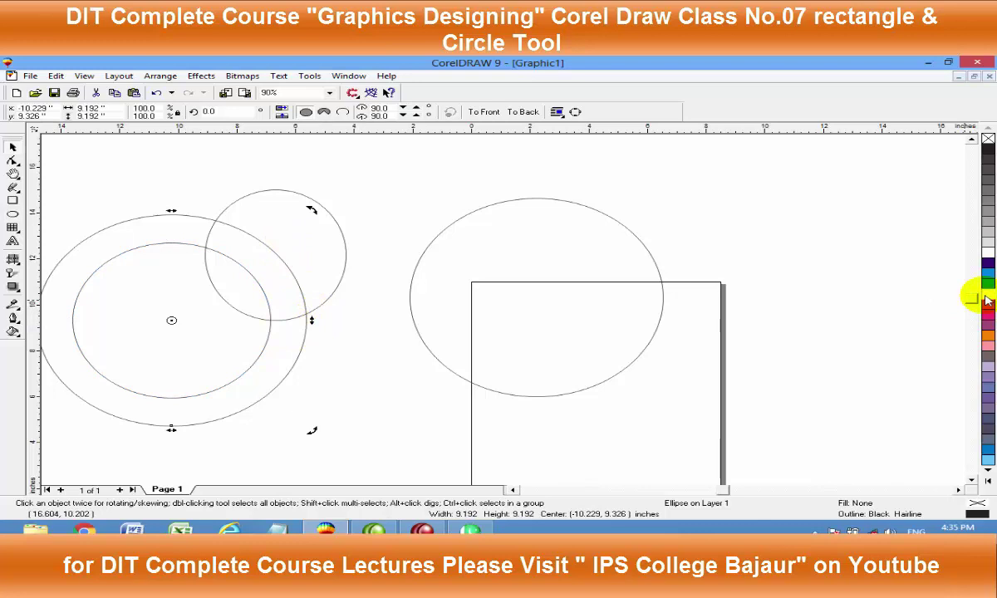
pyautogui.click(987, 300)
pyautogui.click(499, 206)
pyautogui.click(138, 312)
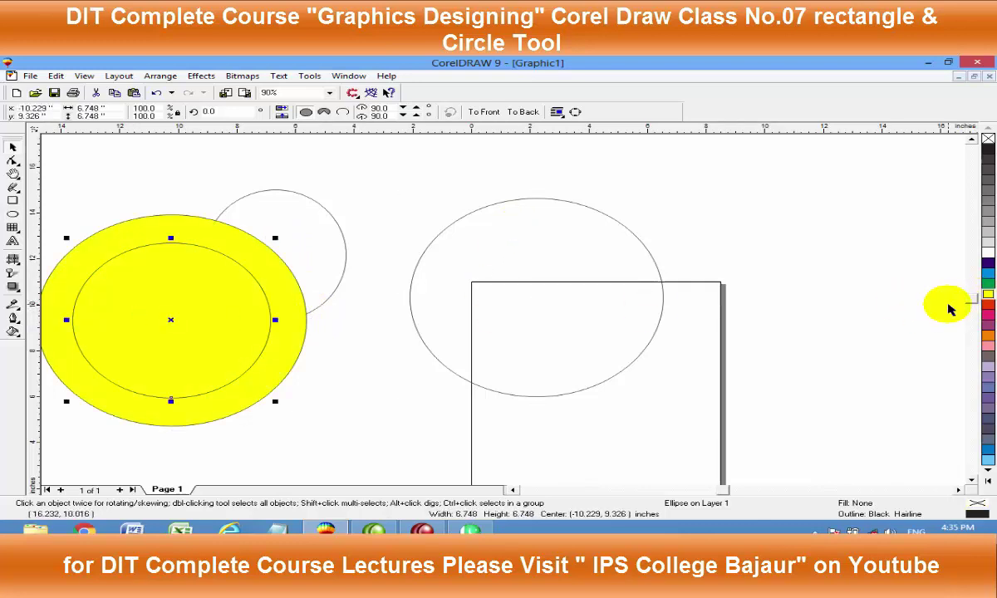
pyautogui.click(988, 274)
# Delete the blue circle and outline ellipses, leaving only the yellow circle
pyautogui.click(577, 208)
pyautogui.scroll(-2, 150, 266)
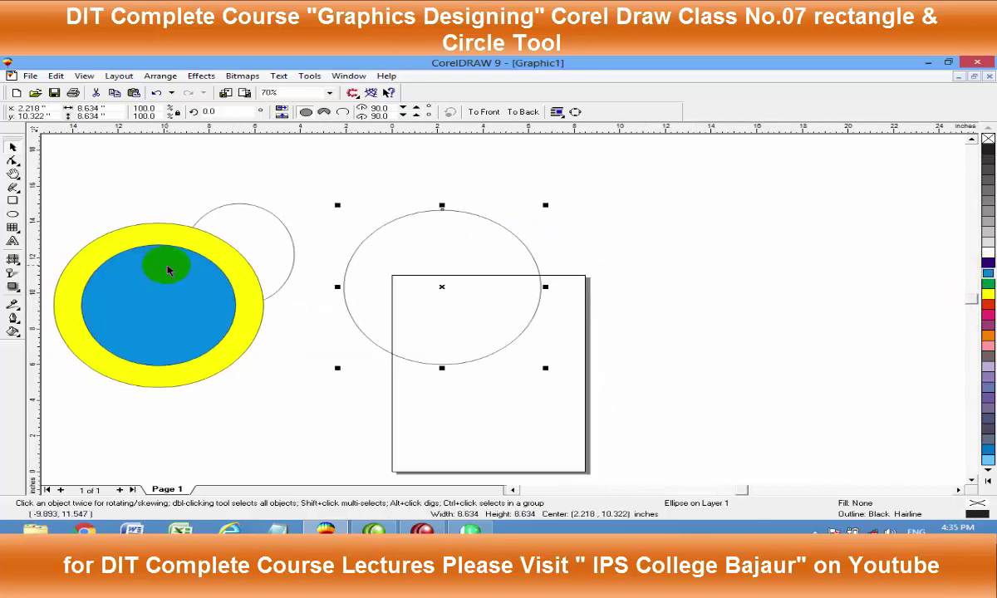
pyautogui.scroll(-1, 167, 270)
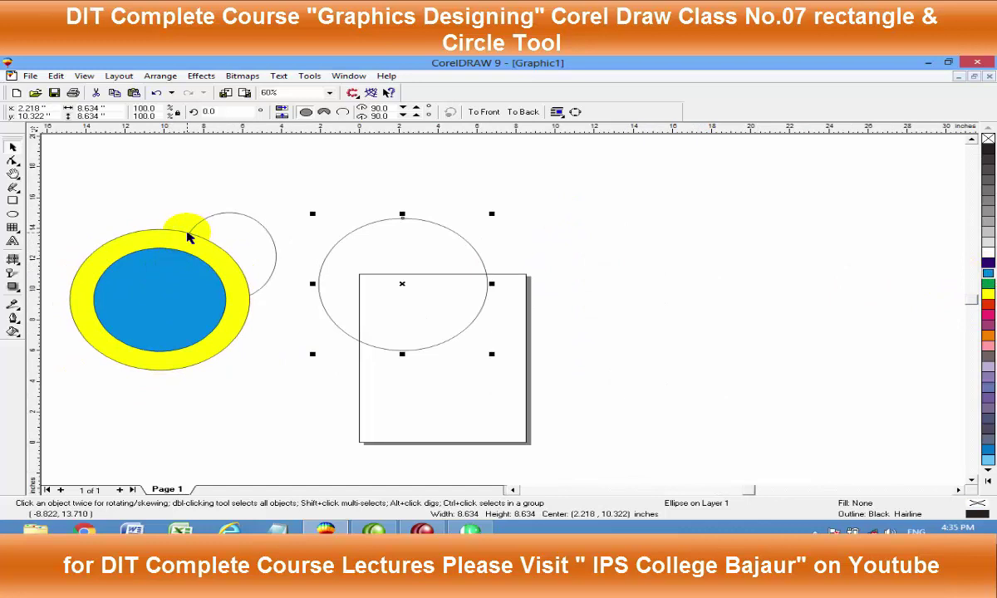
pyautogui.moveTo(605, 208); pyautogui.dragTo(125, 378)
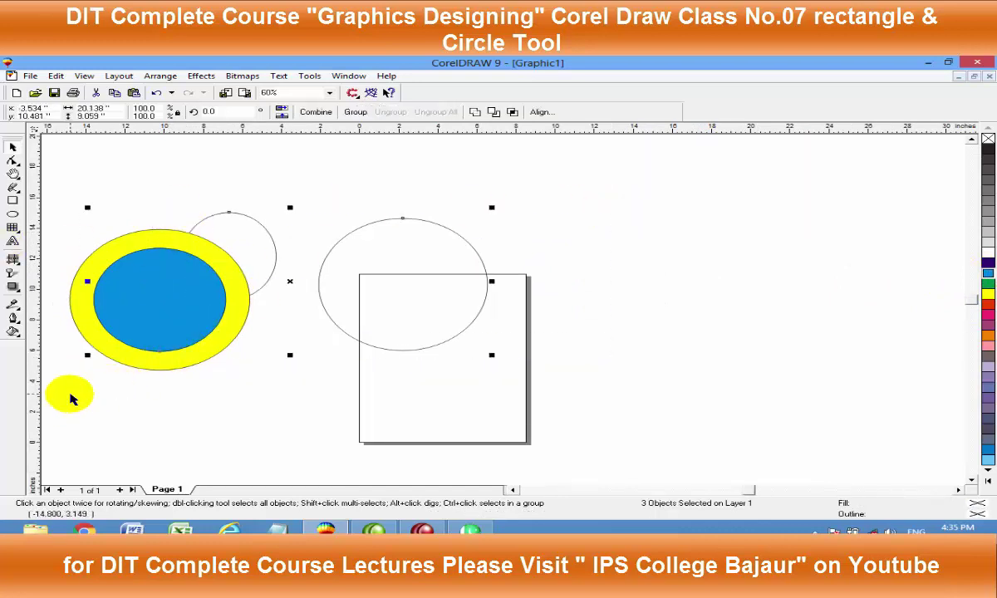
pyautogui.press('Delete')
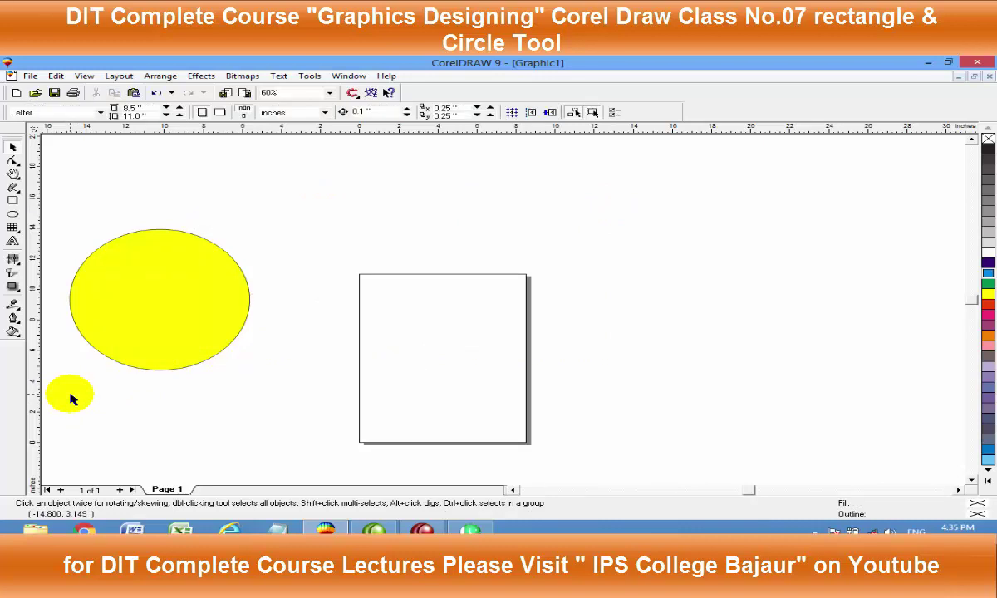